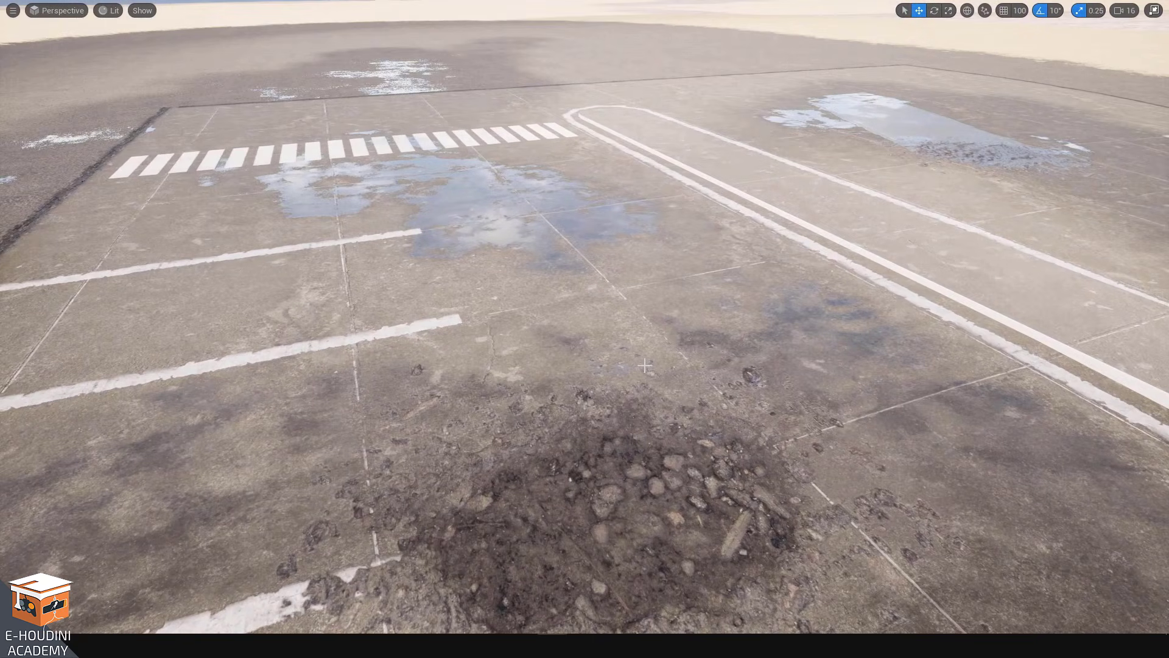
Fly around the viewport to inspect the parking-lot landscape with its puddles, markings and dirt patches
{"action": "key", "text": "w"}
{"action": "right_click_drag", "start_coordinate": [645, 365], "coordinate": [630, 371]}
{"action": "key", "text": "s"}
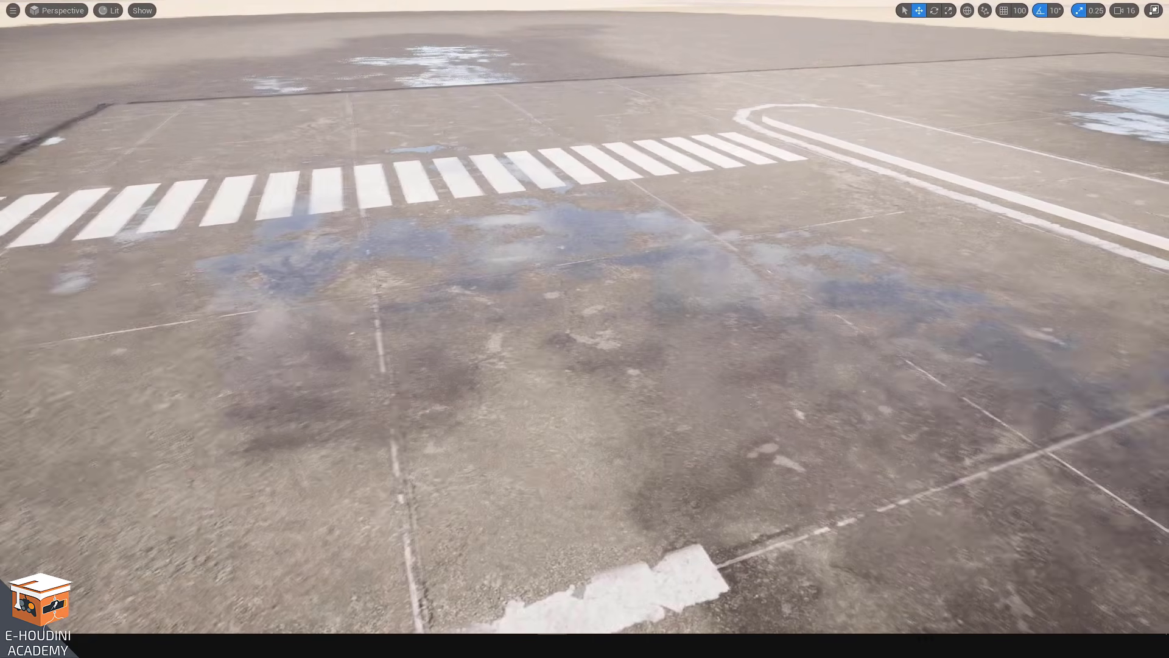
{"action": "key", "text": "a"}
{"action": "right_click_drag", "start_coordinate": [333, 324], "coordinate": [364, 338]}
{"action": "key", "text": "s"}
{"action": "key", "text": "d"}
{"action": "key", "text": "e"}
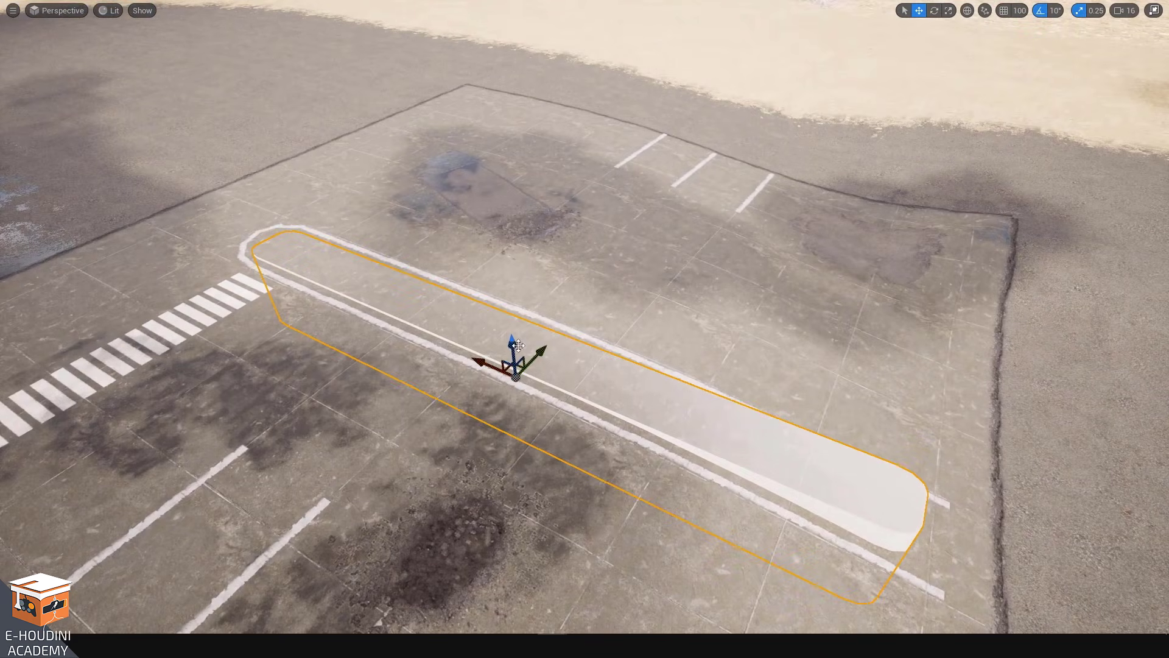
Try moving the selected road-marking slab sideways and up, then put it back in its original place
{"action": "mouse_move", "coordinate": [511, 344]}
{"action": "left_mouse_down"}
{"action": "mouse_move", "coordinate": [522, 170]}
{"action": "mouse_move", "coordinate": [523, 351]}
{"action": "left_mouse_up"}
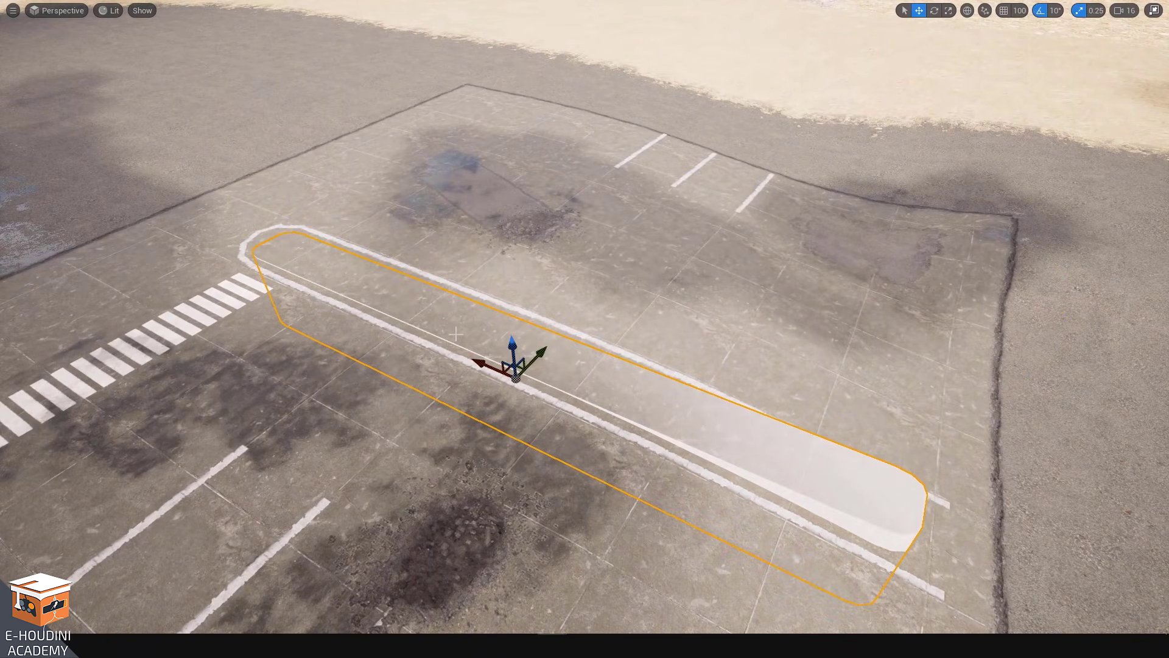
{"action": "left_click_drag", "start_coordinate": [479, 364], "coordinate": [521, 341]}
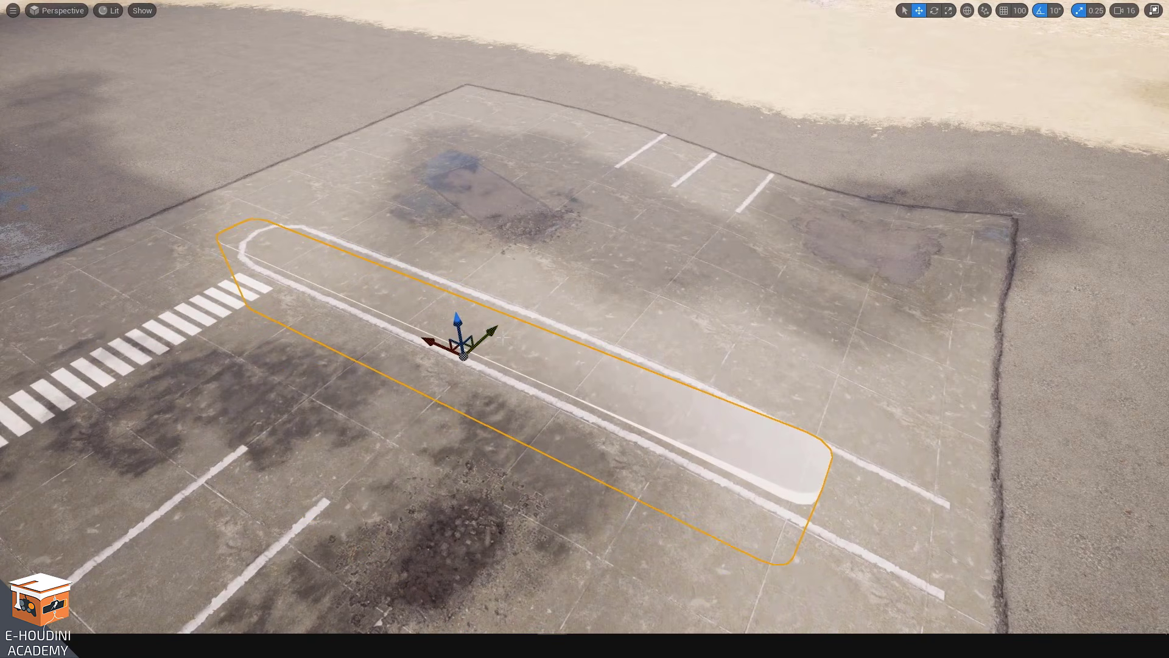
{"action": "left_click_drag", "start_coordinate": [432, 340], "coordinate": [486, 372]}
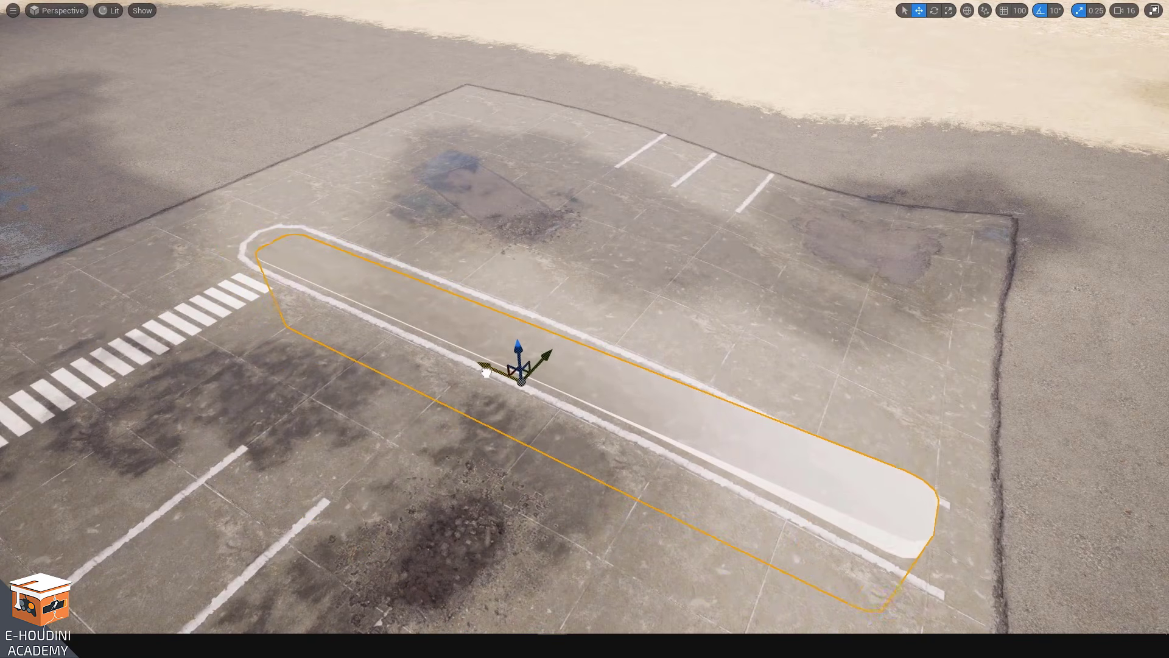
{"action": "right_click_drag", "start_coordinate": [440, 327], "coordinate": [440, 331]}
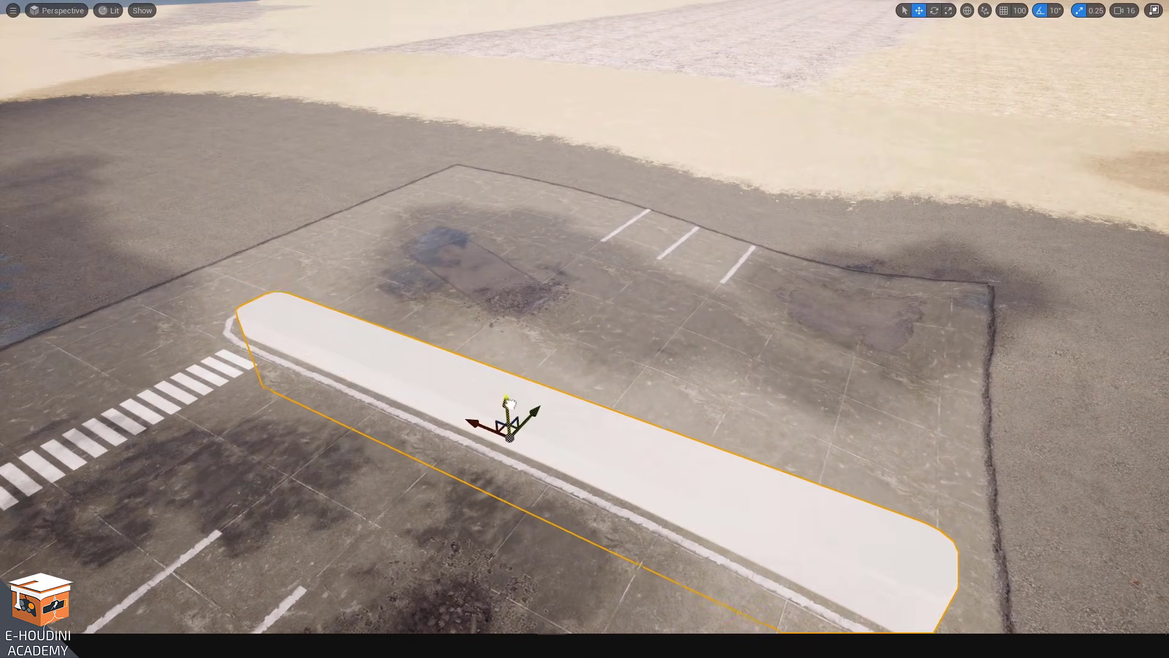
{"action": "left_click_drag", "start_coordinate": [508, 427], "coordinate": [508, 420]}
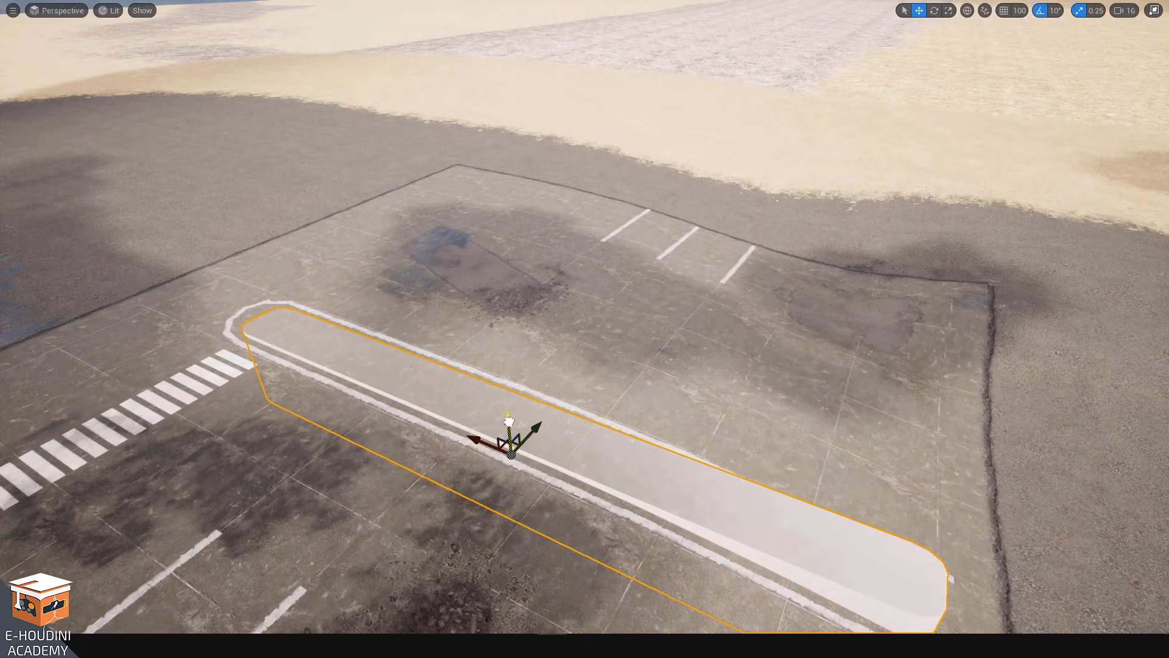
Fly over to inspect the two boulders blended into the cobblestone ground
{"action": "key", "text": "w"}
{"action": "right_click_drag", "start_coordinate": [509, 420], "coordinate": [520, 476]}
{"action": "key", "text": "d"}
{"action": "key", "text": "q"}
{"action": "key", "text": "w"}
{"action": "key", "text": "e"}
{"action": "key", "text": "s"}
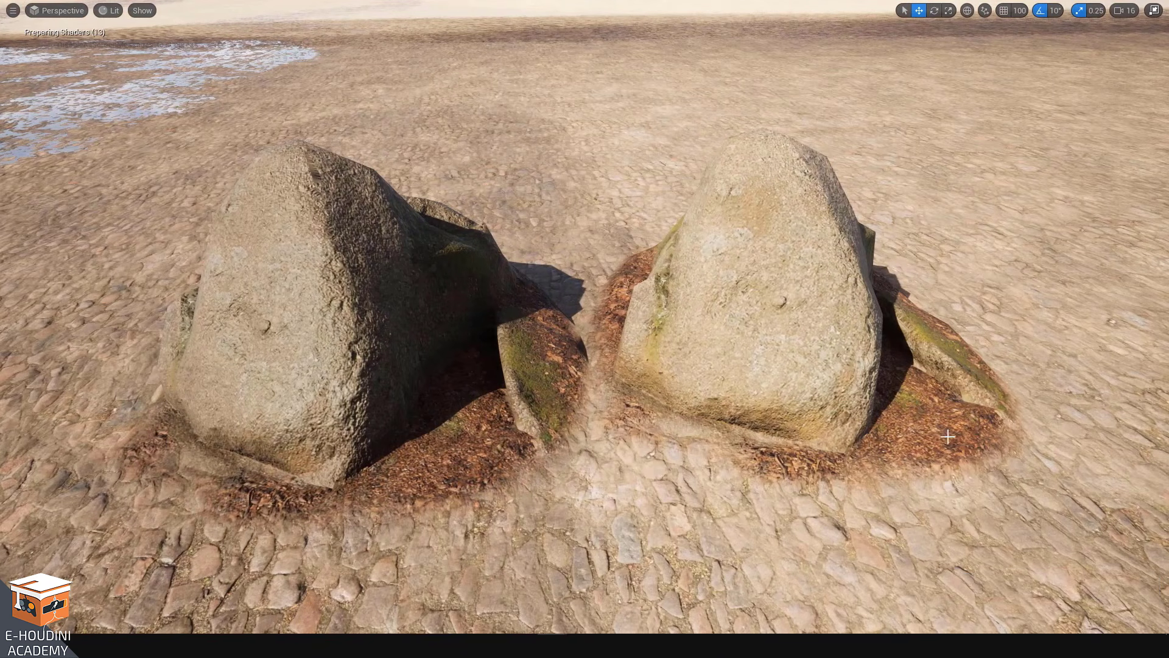
{"action": "right_click_drag", "start_coordinate": [618, 495], "coordinate": [576, 486]}
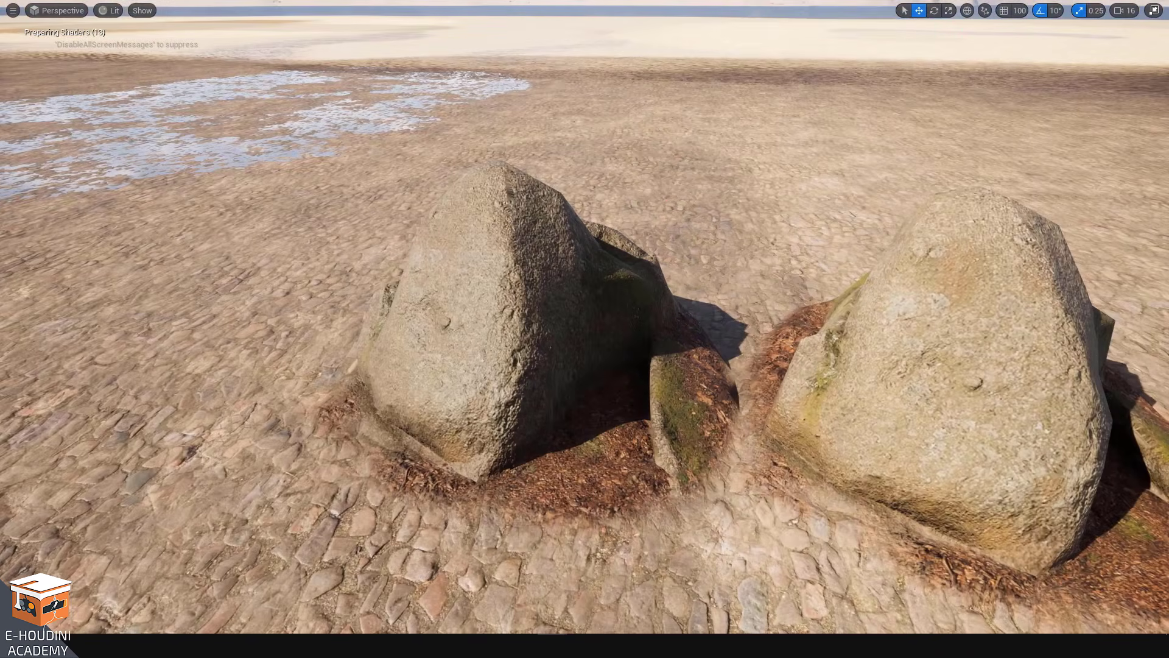
{"action": "mouse_move", "coordinate": [495, 546]}
{"action": "right_mouse_down"}
{"action": "mouse_move", "coordinate": [501, 557]}
{"action": "mouse_move", "coordinate": [243, 521]}
{"action": "mouse_move", "coordinate": [79, 541]}
{"action": "mouse_move", "coordinate": [499, 537]}
{"action": "right_mouse_up"}
Fly back to the road-marking slab and pull out to view the whole parking-lot area
{"action": "key", "text": "s"}
{"action": "key", "text": "w"}
{"action": "key", "text": "s"}
{"action": "key", "text": "w"}
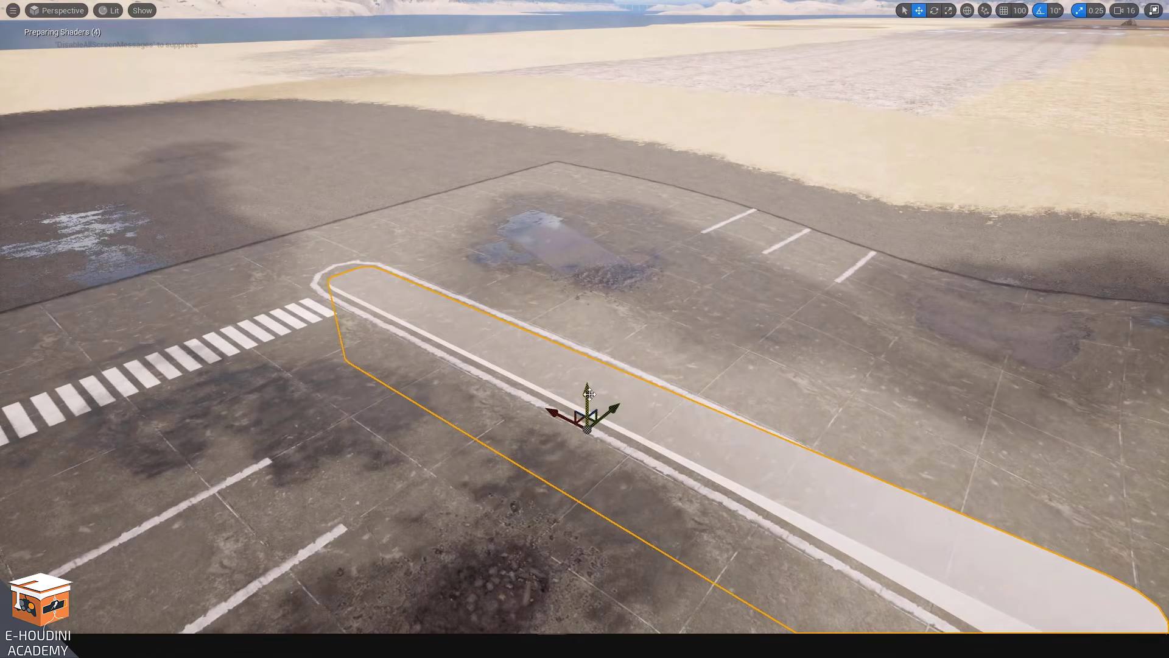
{"action": "mouse_move", "coordinate": [589, 394]}
{"action": "left_mouse_down"}
{"action": "mouse_move", "coordinate": [587, 368]}
{"action": "mouse_move", "coordinate": [596, 397]}
{"action": "left_mouse_up"}
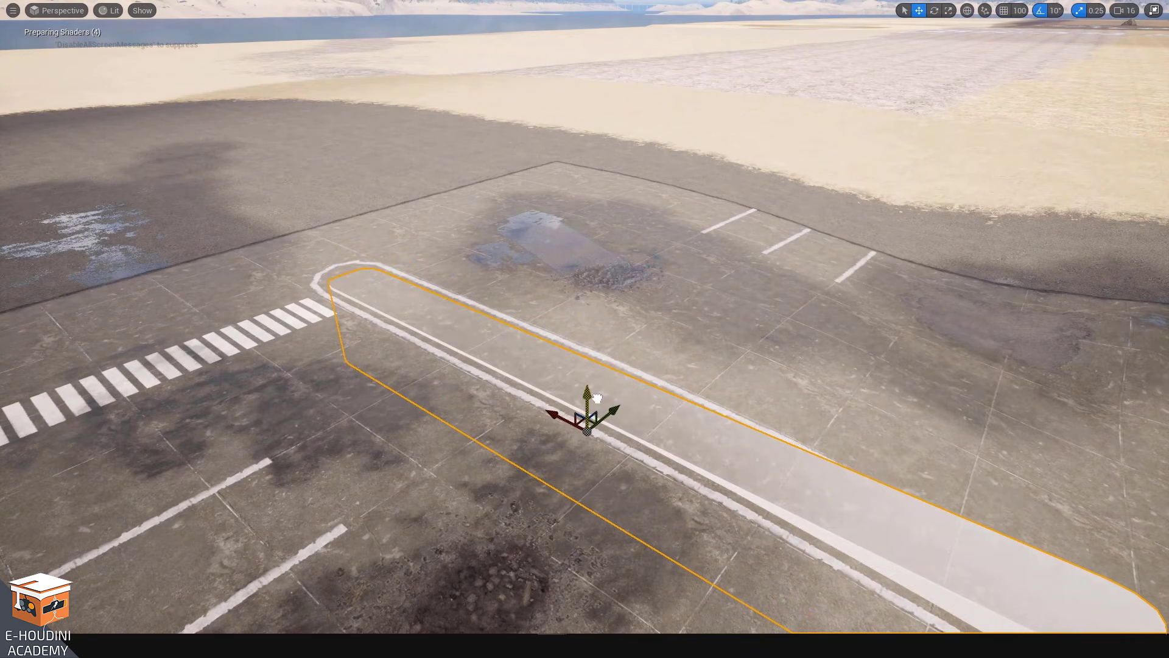
{"action": "mouse_move", "coordinate": [455, 416]}
{"action": "right_mouse_down"}
{"action": "mouse_move", "coordinate": [449, 454]}
{"action": "mouse_move", "coordinate": [456, 415]}
{"action": "right_mouse_up"}
{"action": "key", "text": "s"}
{"action": "key", "text": "s"}
{"action": "key", "text": "s"}
{"action": "key", "text": "w"}
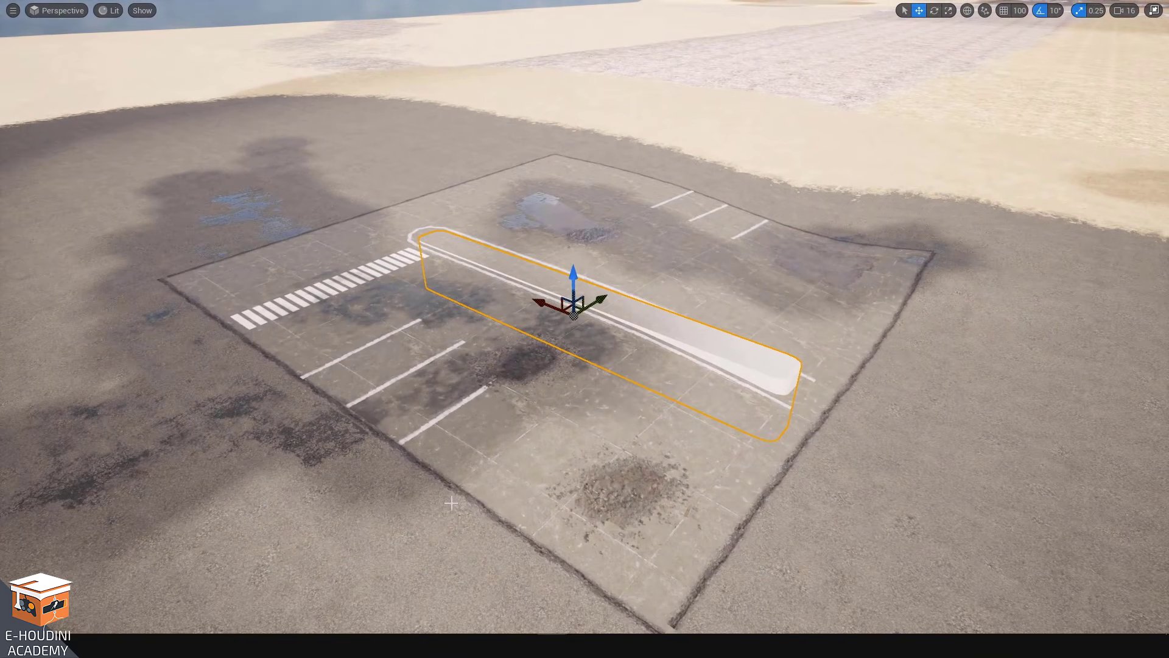
{"action": "right_click_drag", "start_coordinate": [410, 514], "coordinate": [412, 505]}
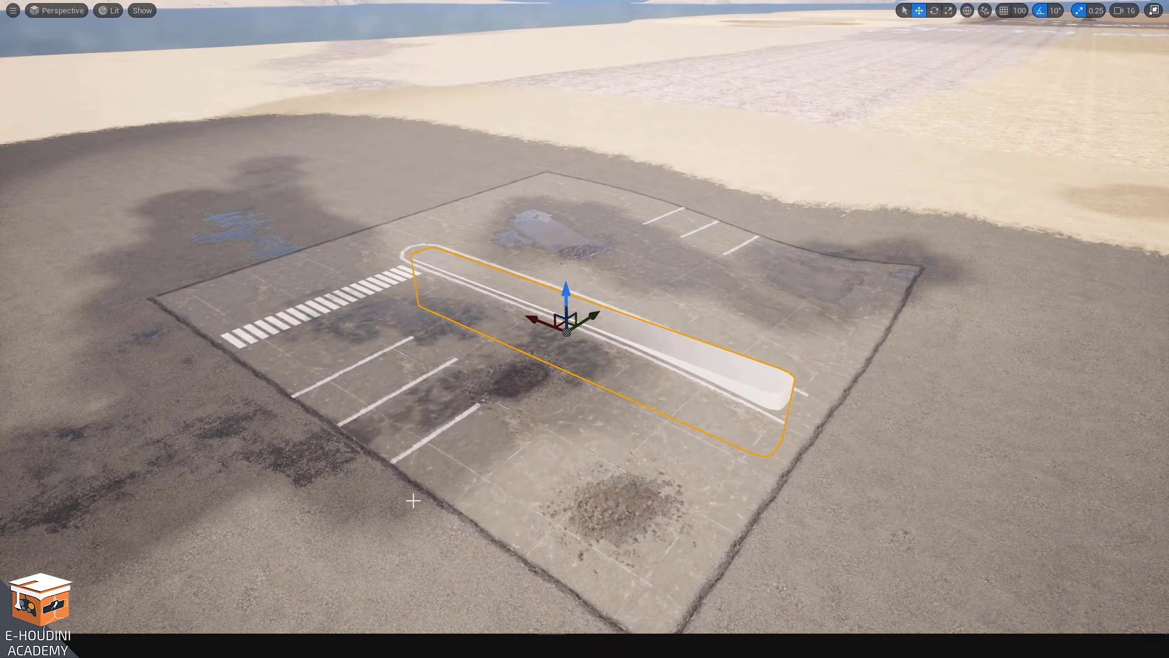
Leave fullscreen, clear the outliner filter and select the Landscape_L2_4x8 actor
{"action": "key", "text": "F11"}
{"action": "left_click", "coordinate": [476, 448]}
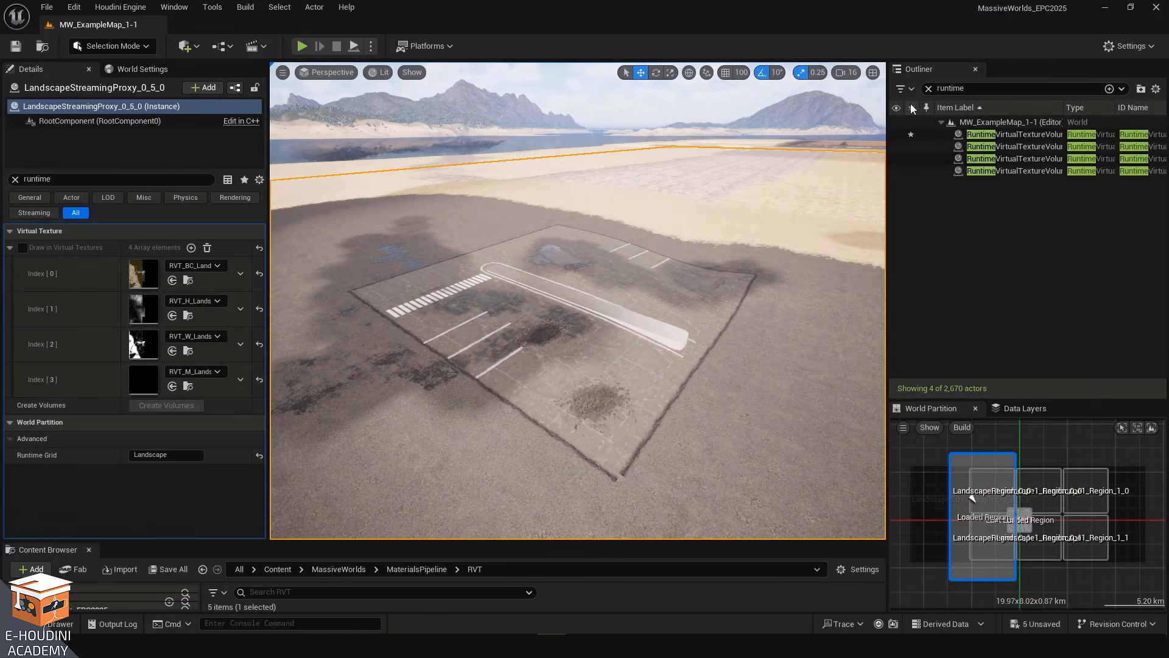
{"action": "left_click", "coordinate": [928, 89]}
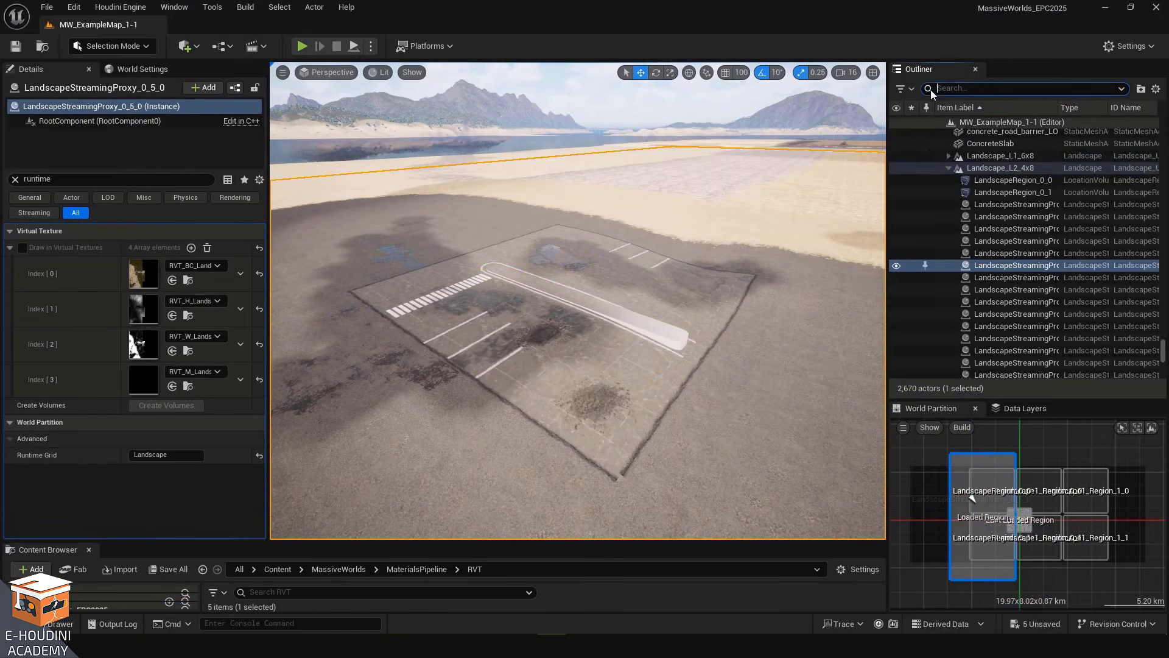
{"action": "left_click", "coordinate": [1000, 168]}
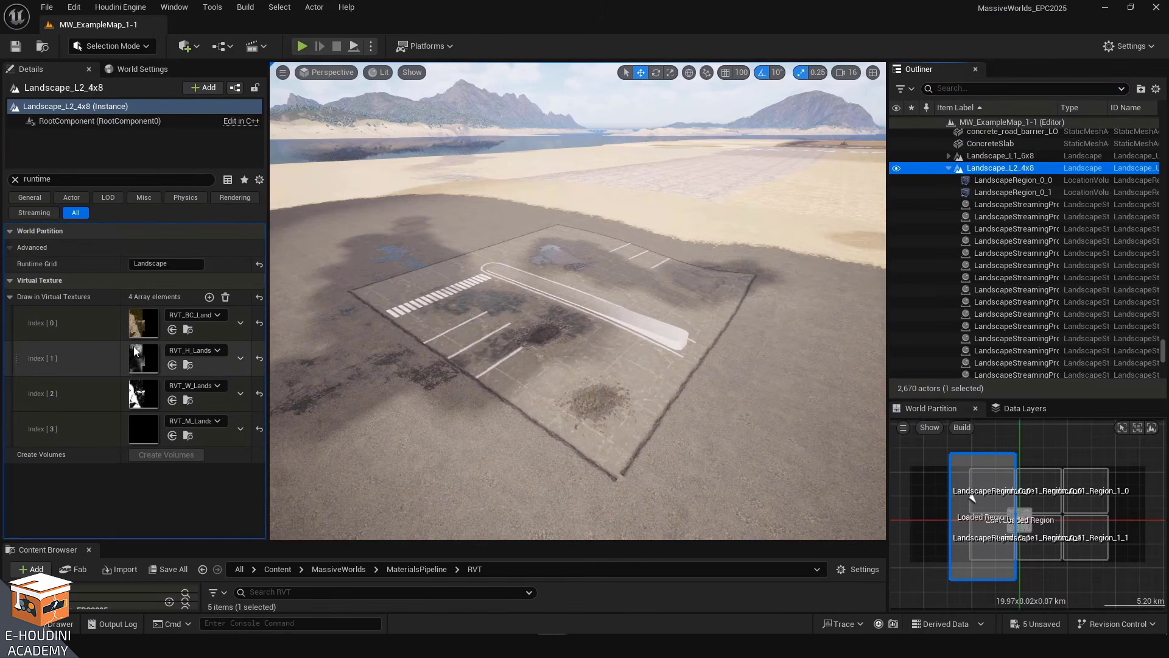
Open the landscape's material M_MWT_LandscapeMaterial_EPC in the material editor and maximize the editor window
{"action": "left_click", "coordinate": [15, 180]}
{"action": "scroll", "coordinate": [77, 393], "scroll_direction": "down", "scroll_amount": 10}
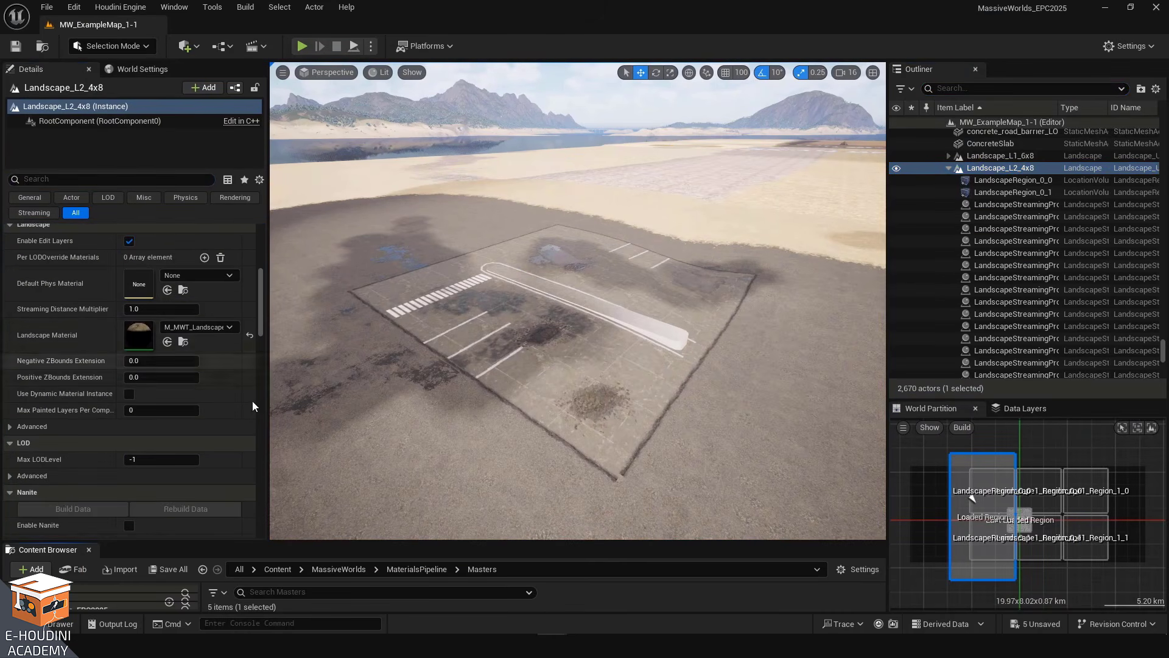
{"action": "left_click_drag", "start_coordinate": [528, 541], "coordinate": [524, 372]}
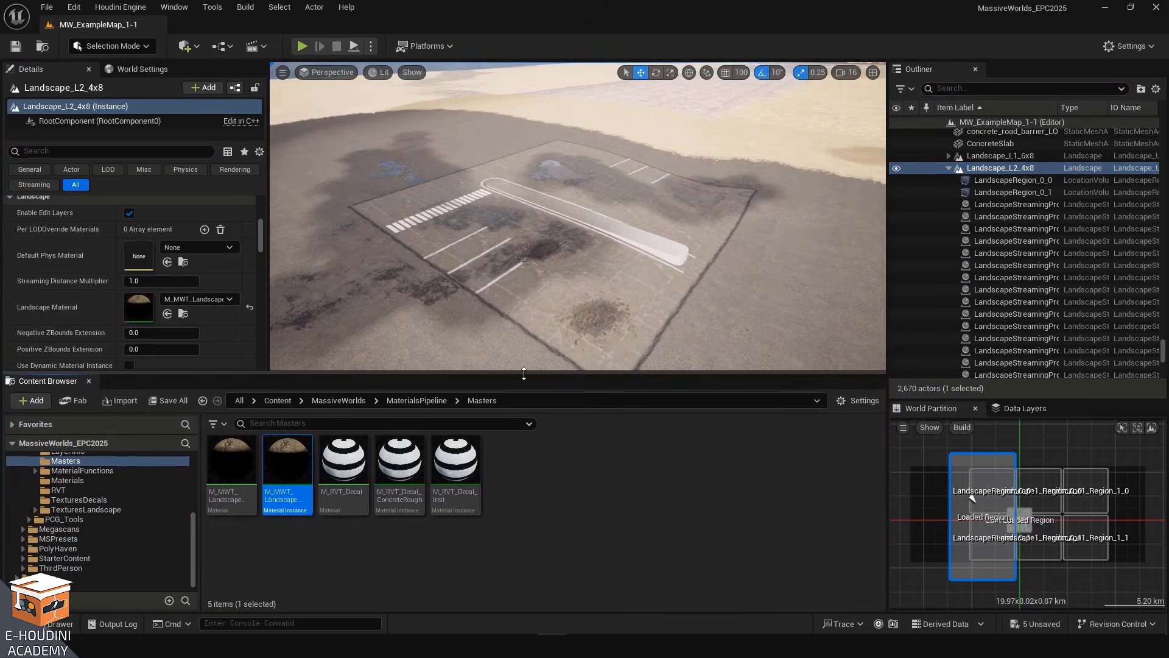
{"action": "double_click", "coordinate": [234, 468]}
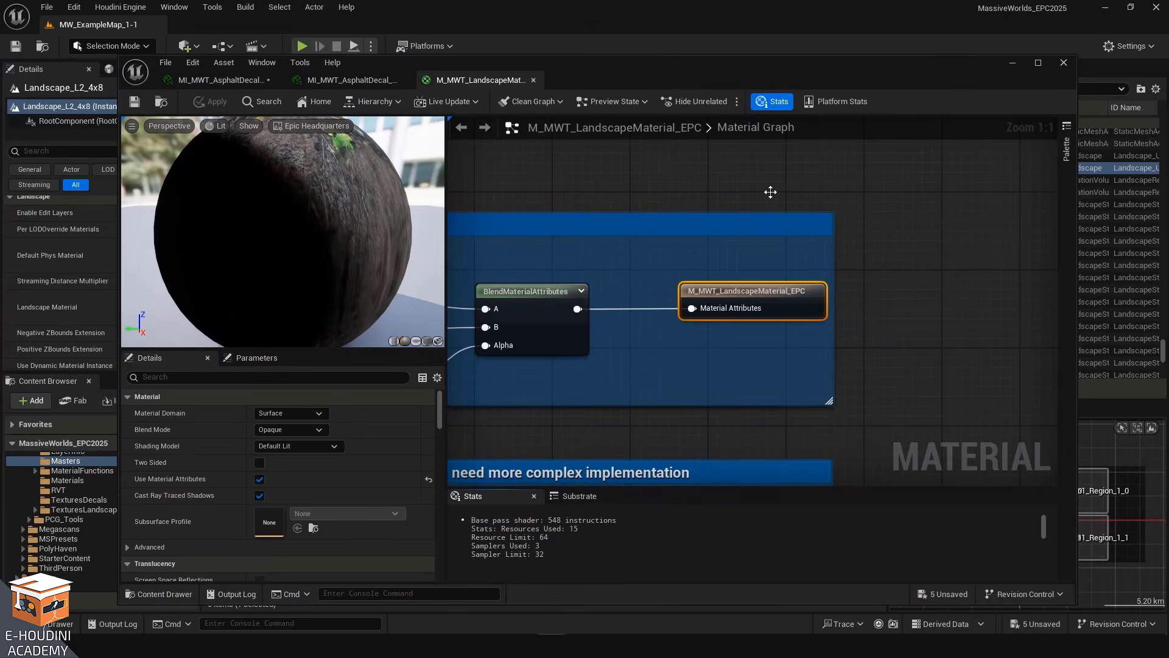
{"action": "left_click", "coordinate": [1038, 63]}
{"action": "scroll", "coordinate": [634, 295], "scroll_direction": "down", "scroll_amount": 2}
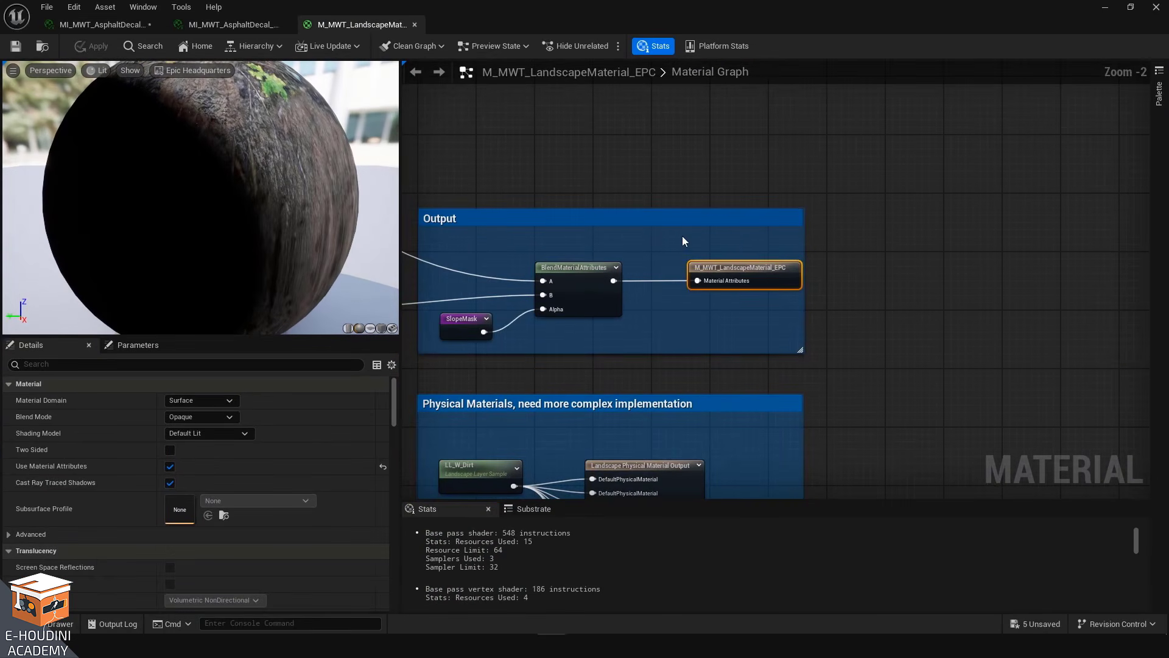
Zoom out and pan across the landscape material graph to survey its node groups
{"action": "left_click_drag", "start_coordinate": [741, 308], "coordinate": [739, 307]}
{"action": "scroll", "coordinate": [699, 269], "scroll_direction": "down", "scroll_amount": 7}
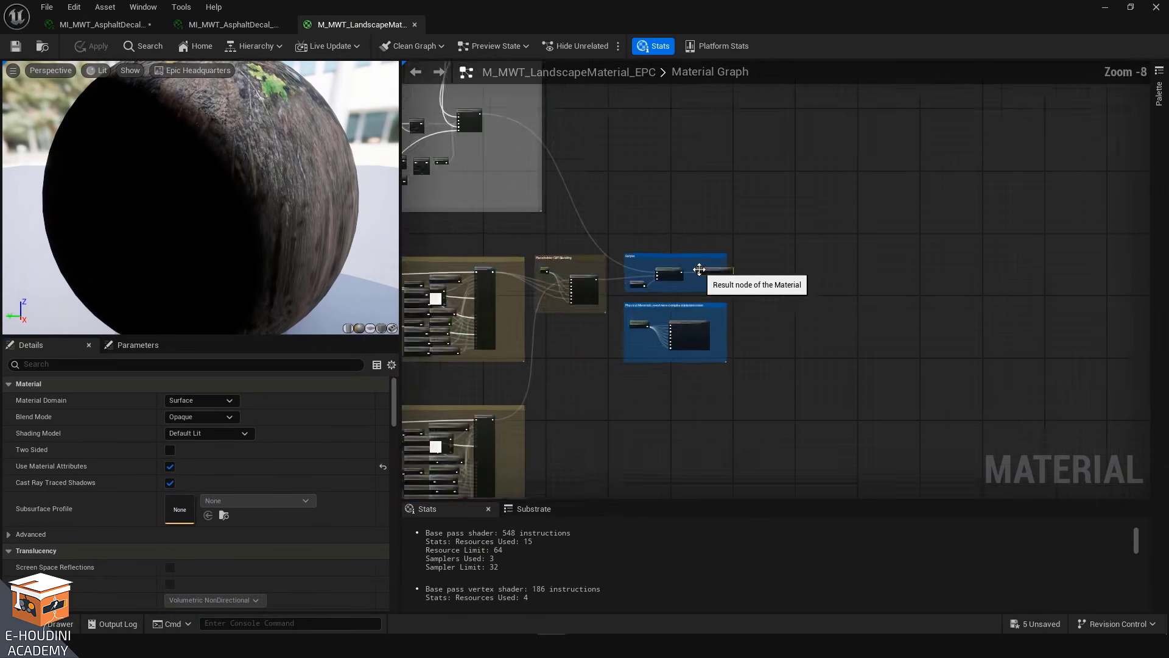
{"action": "right_click_drag", "start_coordinate": [675, 229], "coordinate": [1034, 344]}
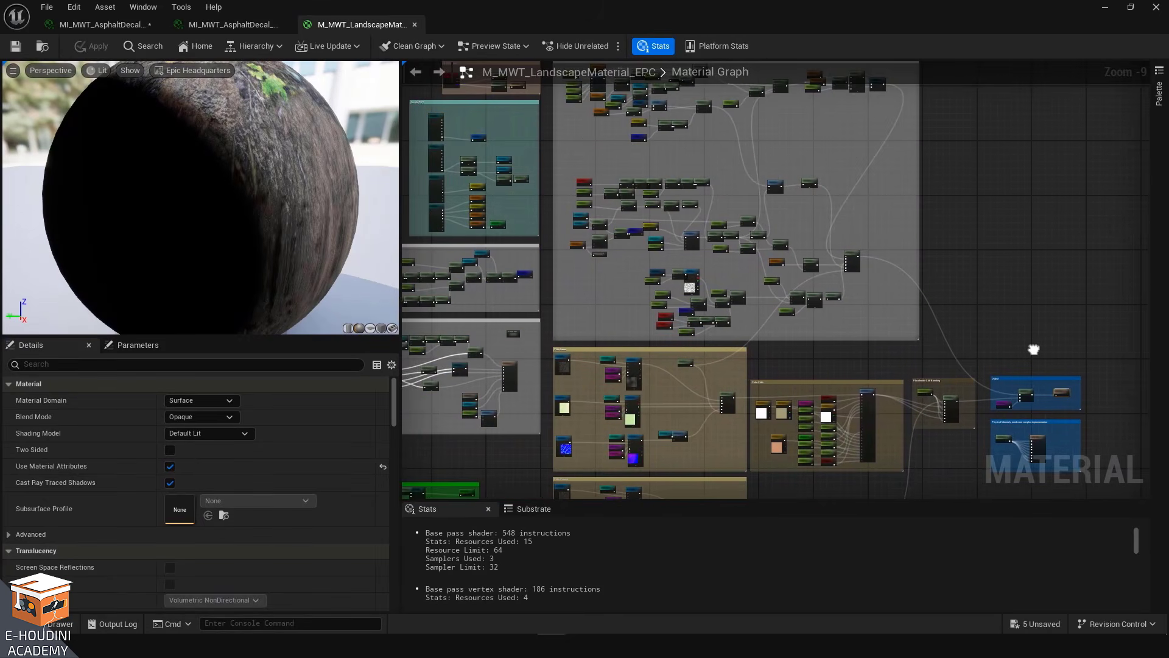
{"action": "right_click_drag", "start_coordinate": [963, 293], "coordinate": [1144, 313]}
{"action": "scroll", "coordinate": [707, 224], "scroll_direction": "down", "scroll_amount": 3}
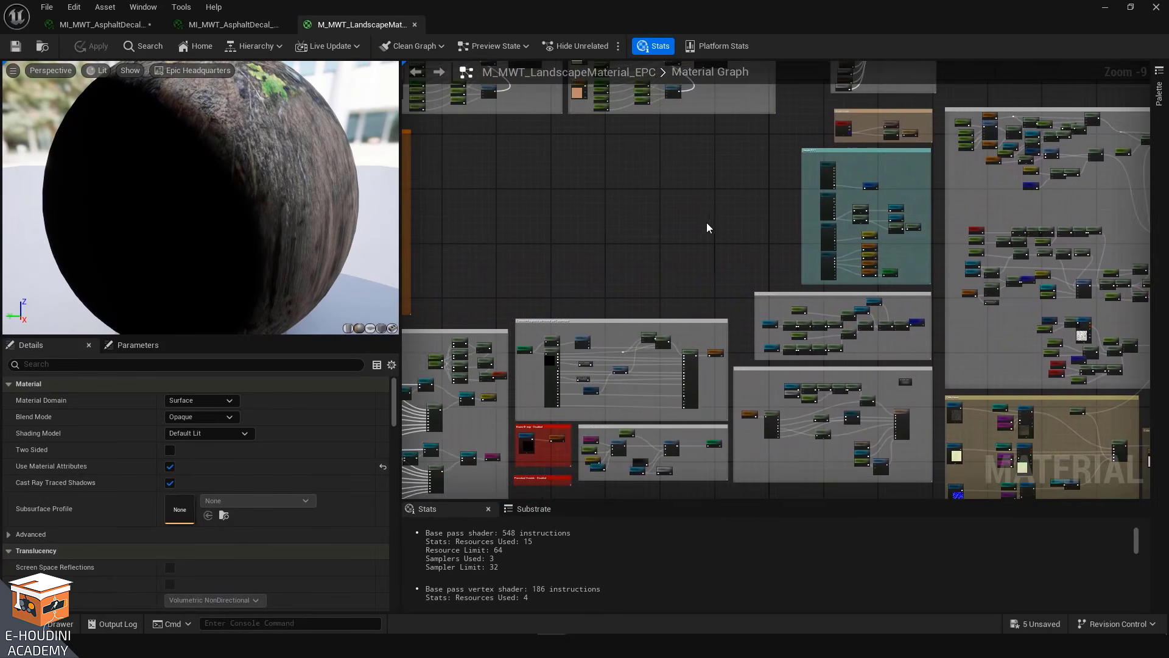
{"action": "right_click_drag", "start_coordinate": [657, 211], "coordinate": [813, 470]}
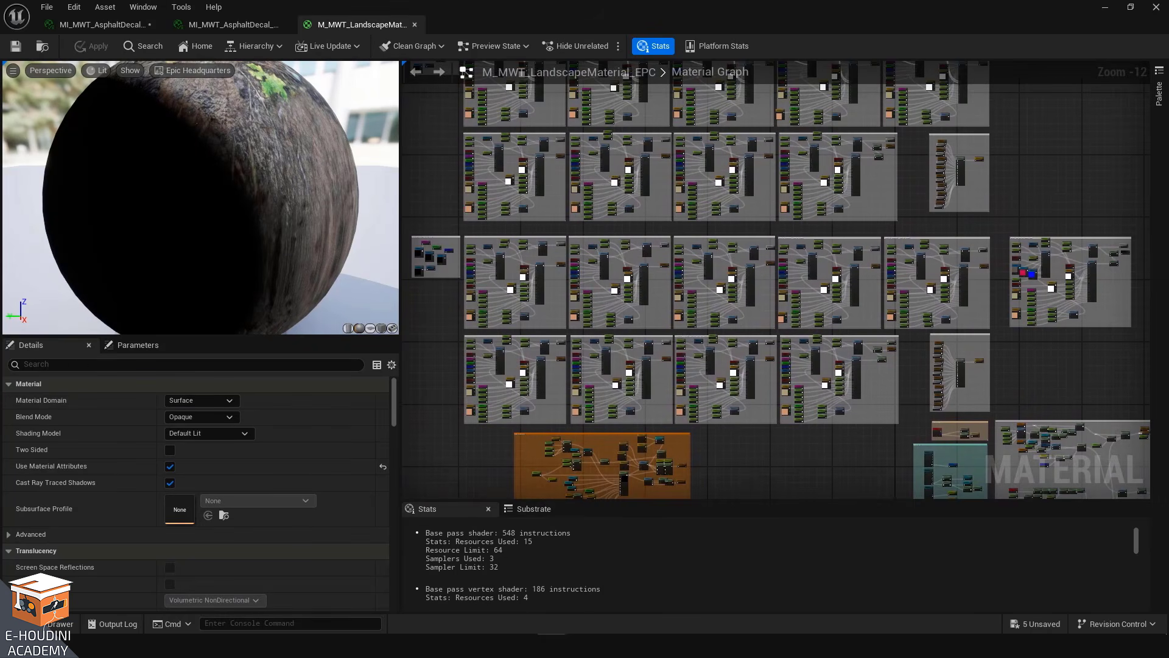
{"action": "right_click_drag", "start_coordinate": [1045, 140], "coordinate": [1060, 474]}
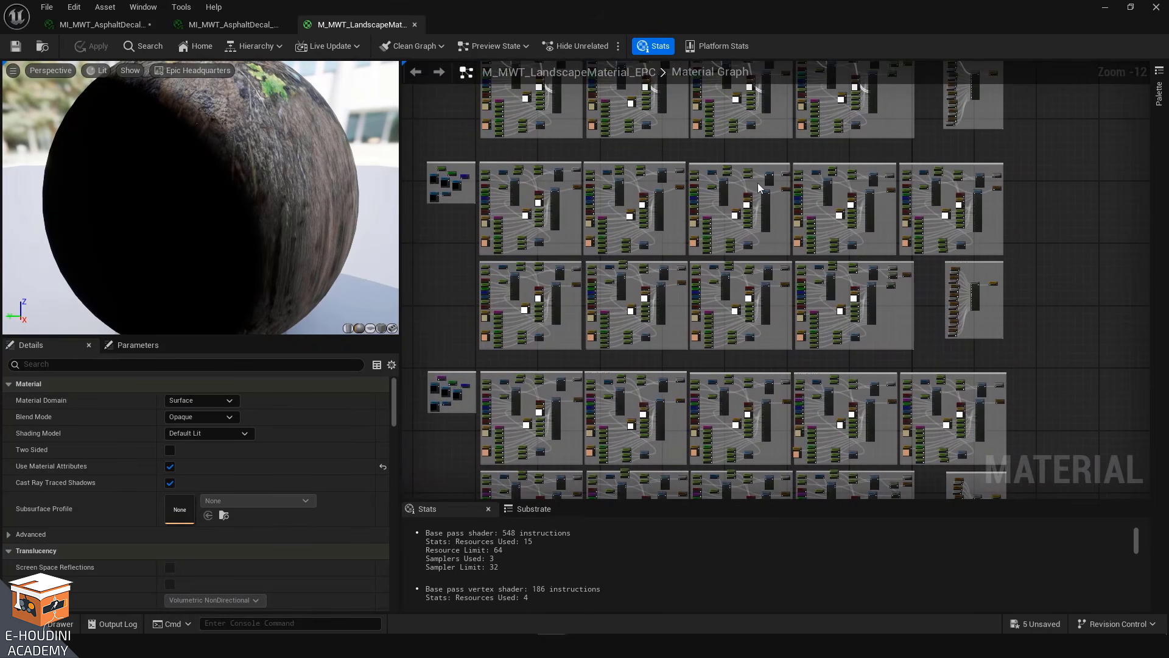
{"action": "right_click_drag", "start_coordinate": [1064, 204], "coordinate": [1040, 20]}
{"action": "right_click_drag", "start_coordinate": [1034, 294], "coordinate": [998, 54]}
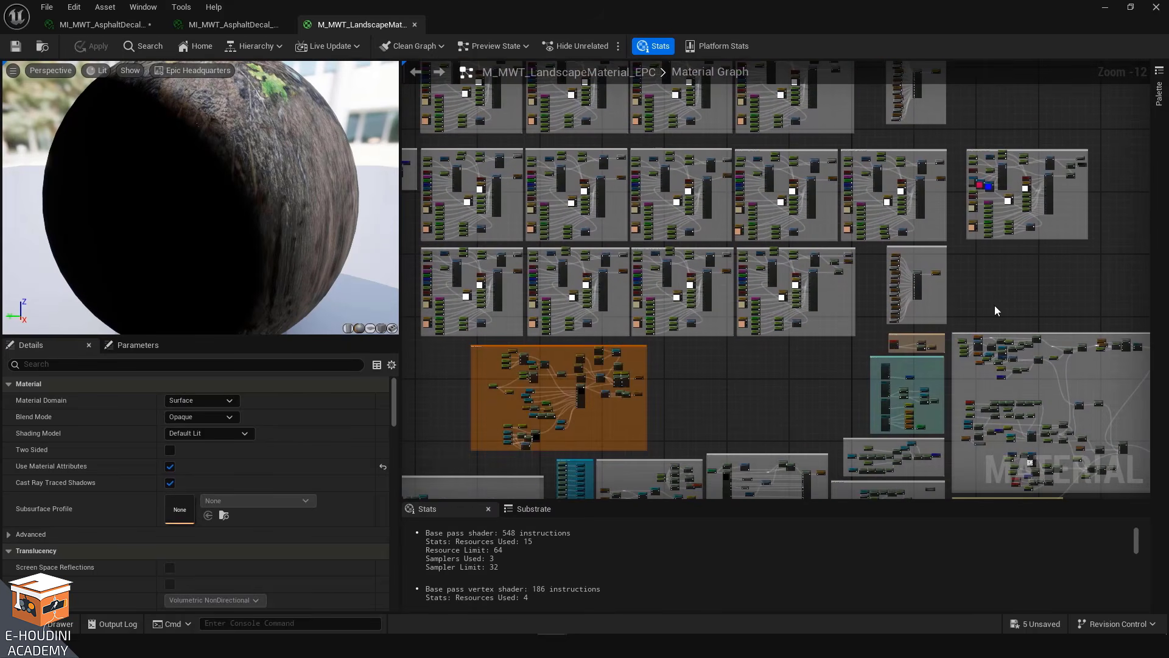
{"action": "right_click_drag", "start_coordinate": [768, 388], "coordinate": [739, 198]}
{"action": "right_click_drag", "start_coordinate": [707, 0], "coordinate": [794, 123]}
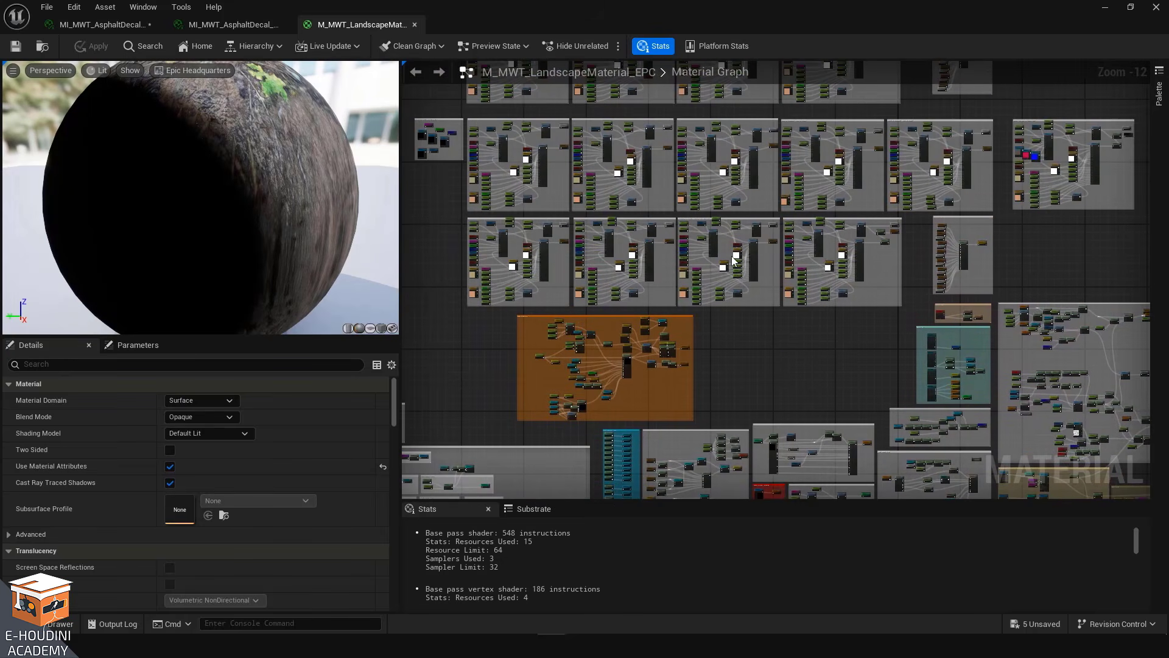
{"action": "right_click_drag", "start_coordinate": [798, 394], "coordinate": [737, 243]}
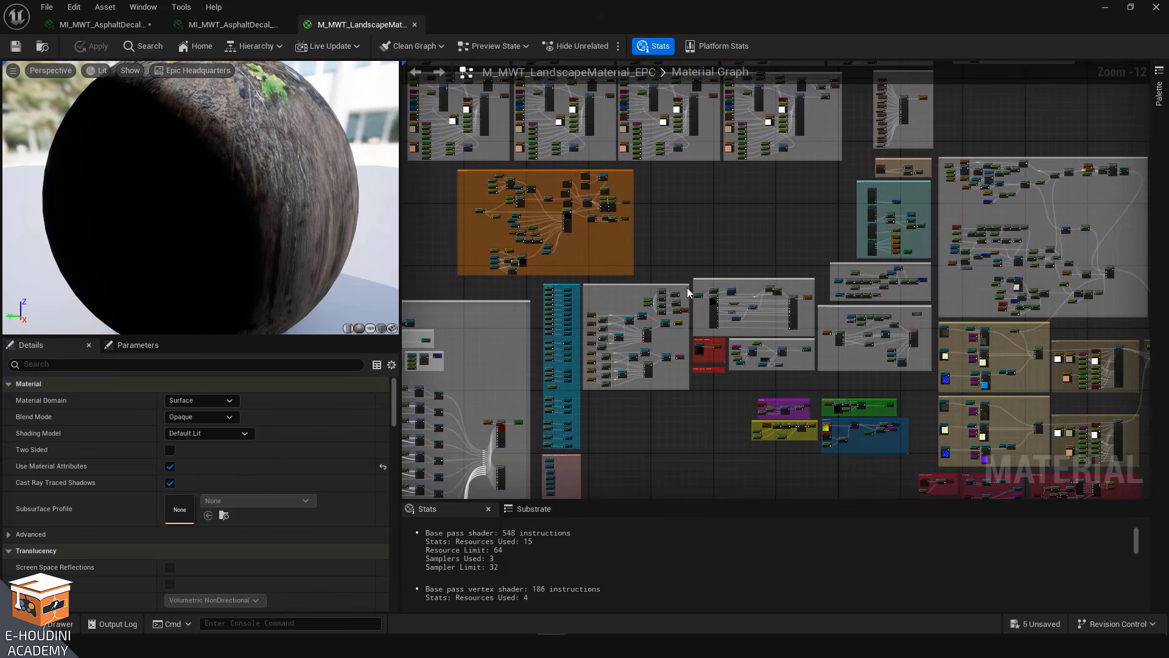
Zoom in on the Runtime Virtual Texture Output node and examine the inputs wired into it
{"action": "scroll", "coordinate": [622, 365], "scroll_direction": "up", "scroll_amount": 7}
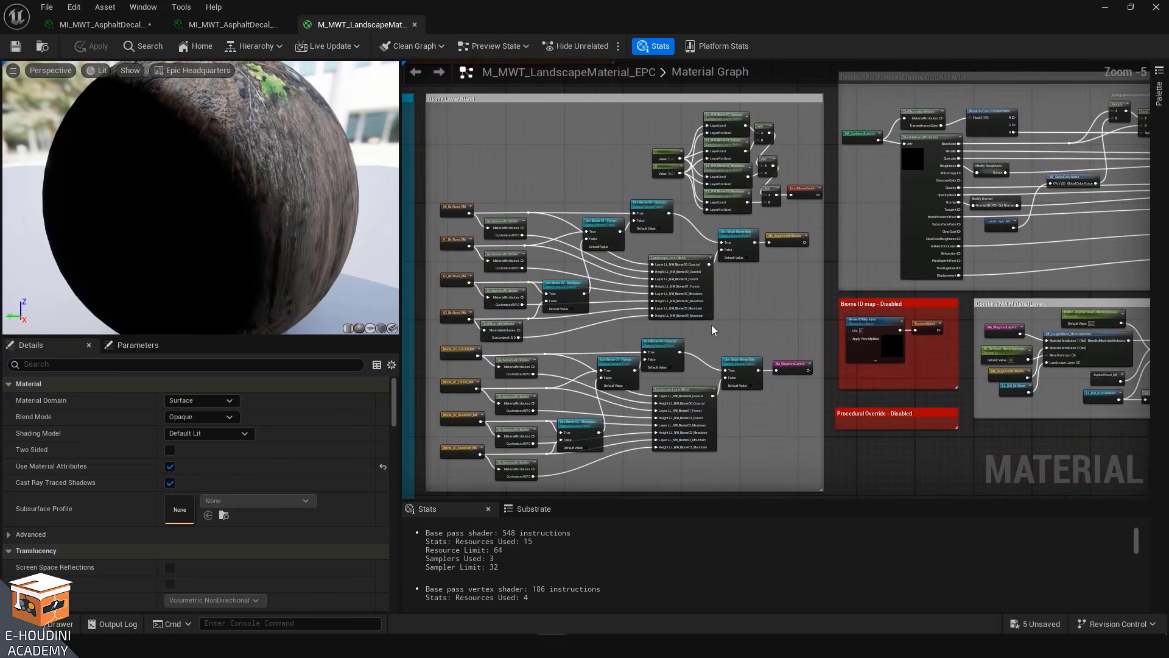
{"action": "right_click_drag", "start_coordinate": [711, 324], "coordinate": [635, 334]}
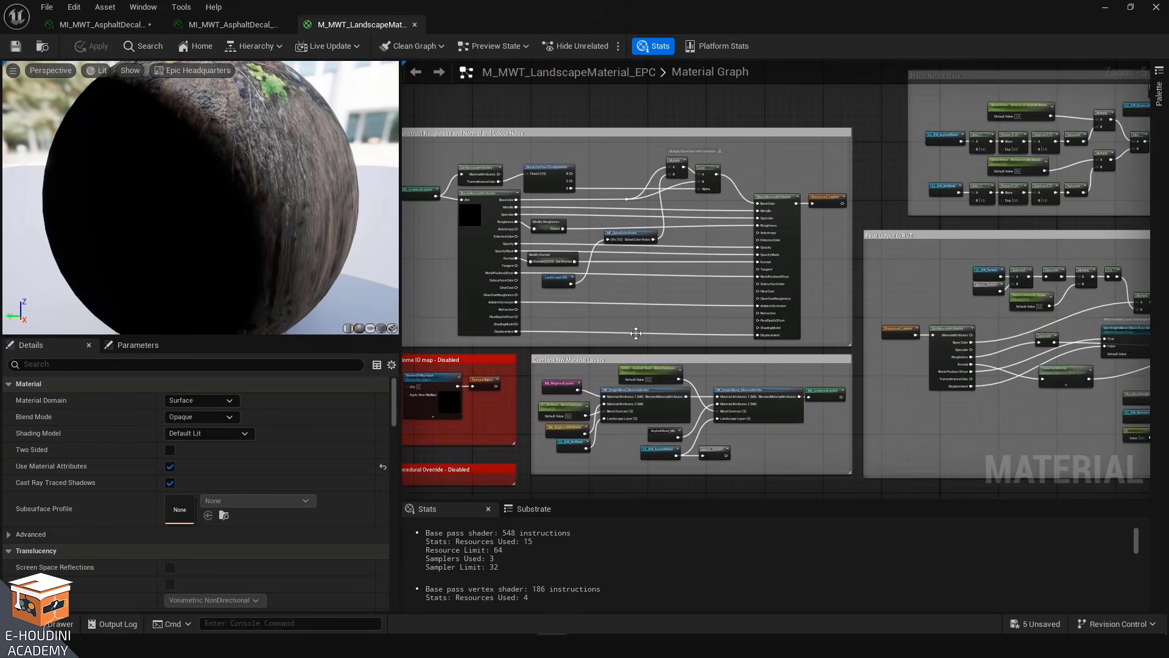
{"action": "right_click_drag", "start_coordinate": [658, 285], "coordinate": [248, 282]}
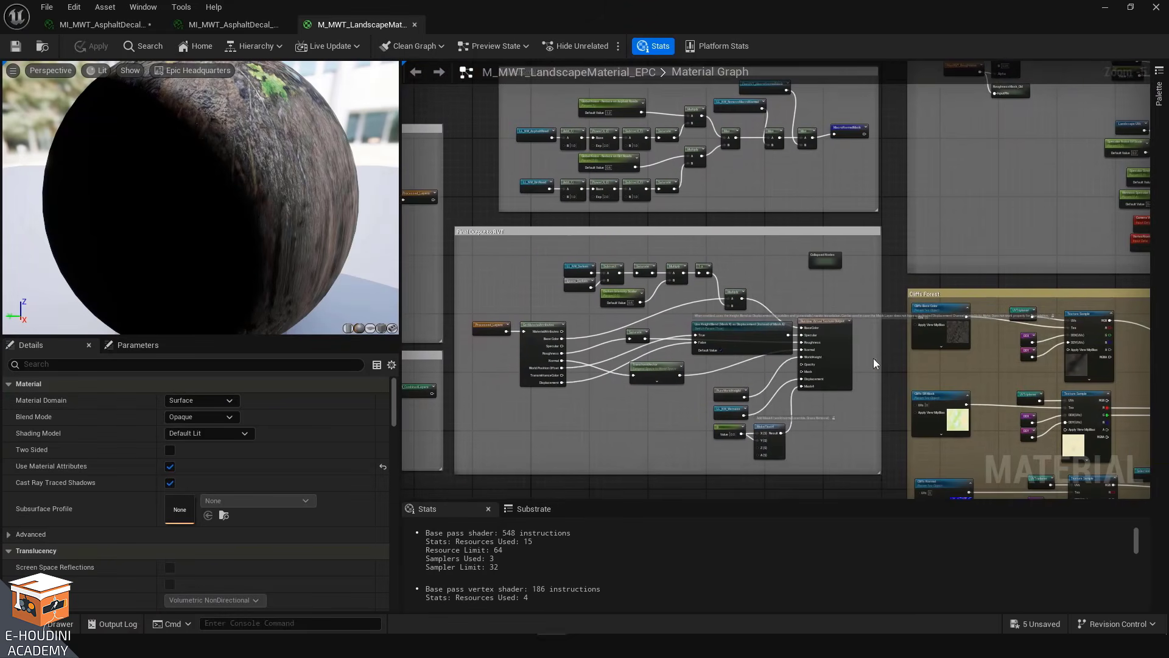
{"action": "scroll", "coordinate": [832, 360], "scroll_direction": "up", "scroll_amount": 5}
{"action": "left_click", "coordinate": [814, 258]}
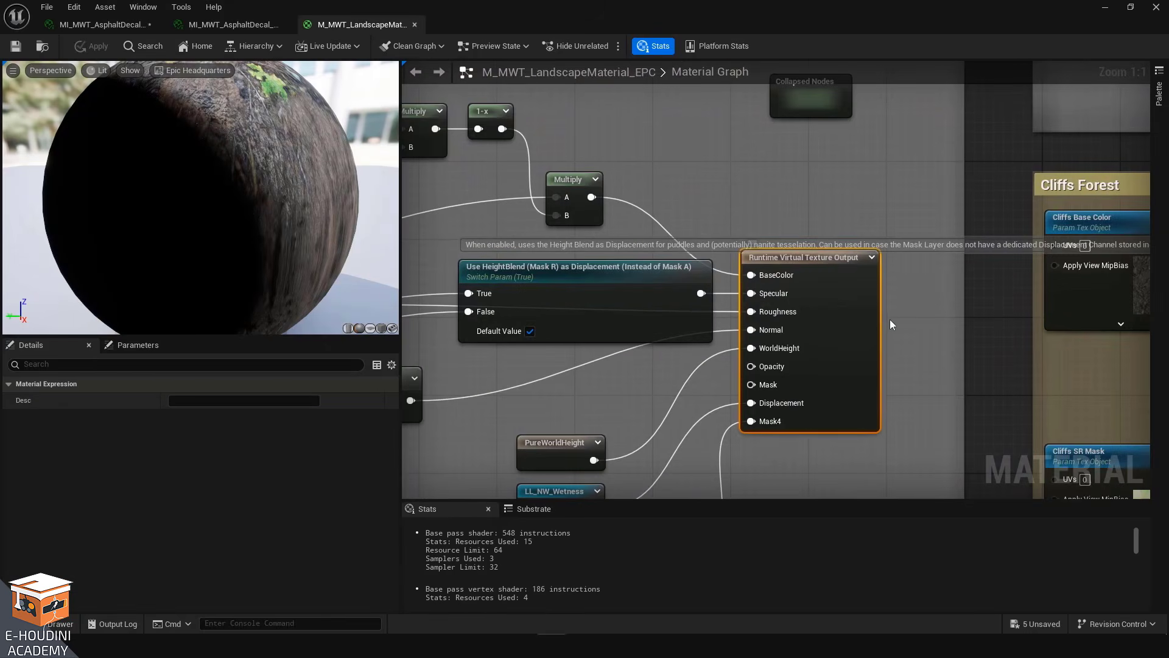
{"action": "scroll", "coordinate": [890, 319], "scroll_direction": "down", "scroll_amount": 12}
{"action": "right_click_drag", "start_coordinate": [676, 196], "coordinate": [733, 244]}
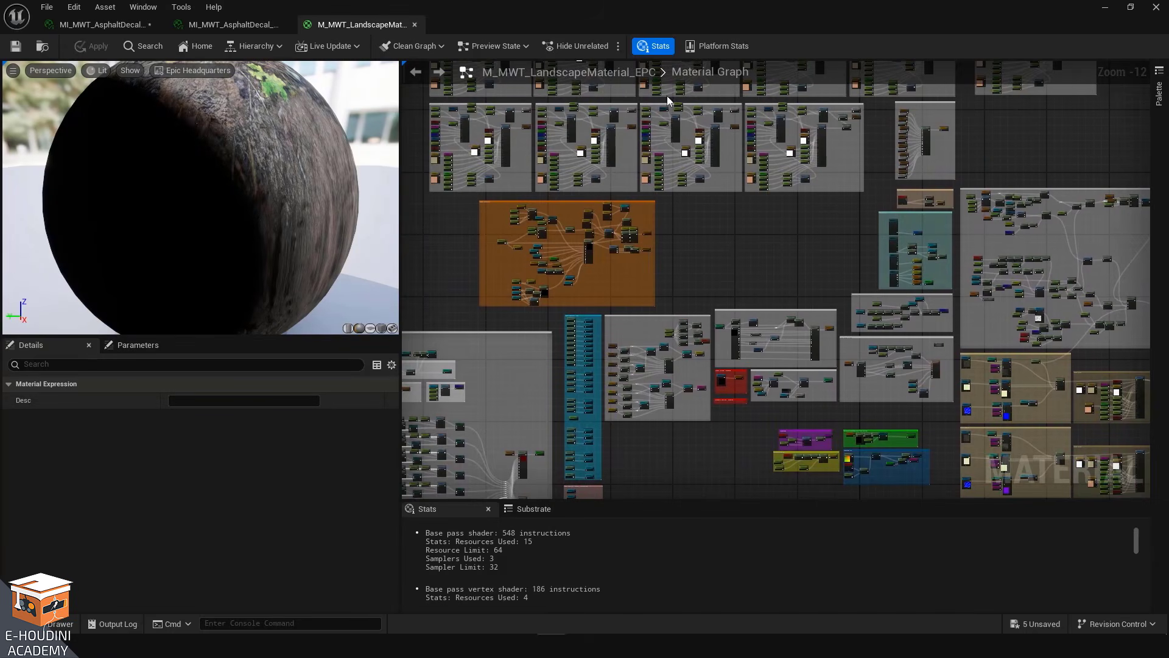
{"action": "scroll", "coordinate": [936, 380], "scroll_direction": "up", "scroll_amount": 11}
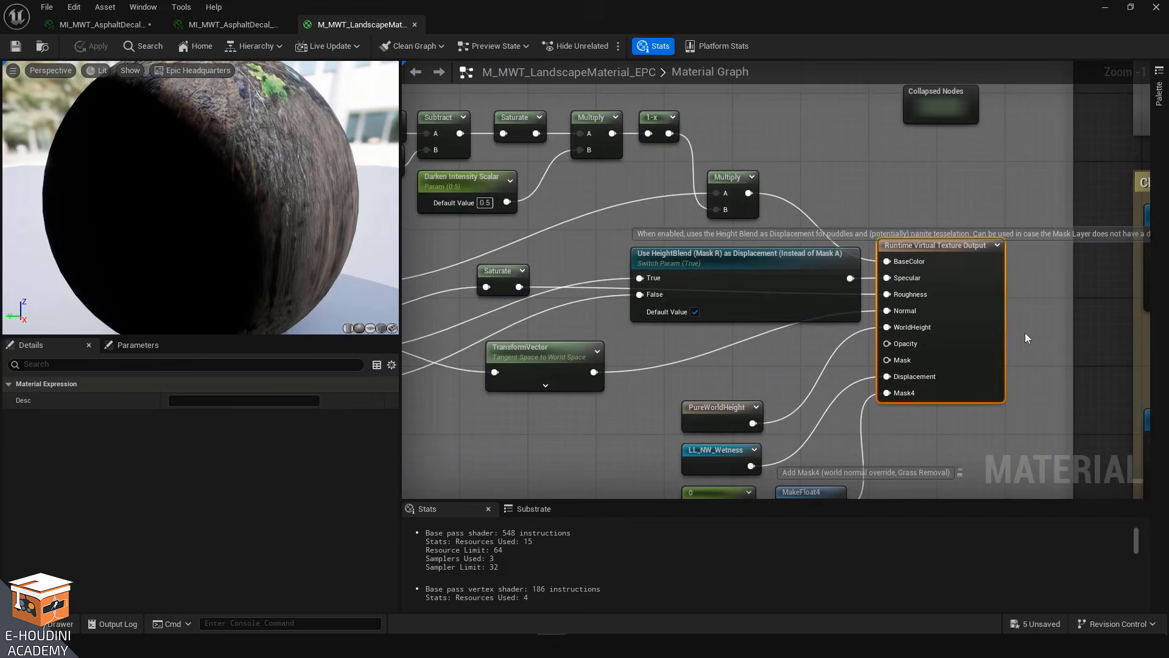
{"action": "right_click_drag", "start_coordinate": [950, 280], "coordinate": [828, 280]}
{"action": "scroll", "coordinate": [794, 257], "scroll_direction": "up", "scroll_amount": 1}
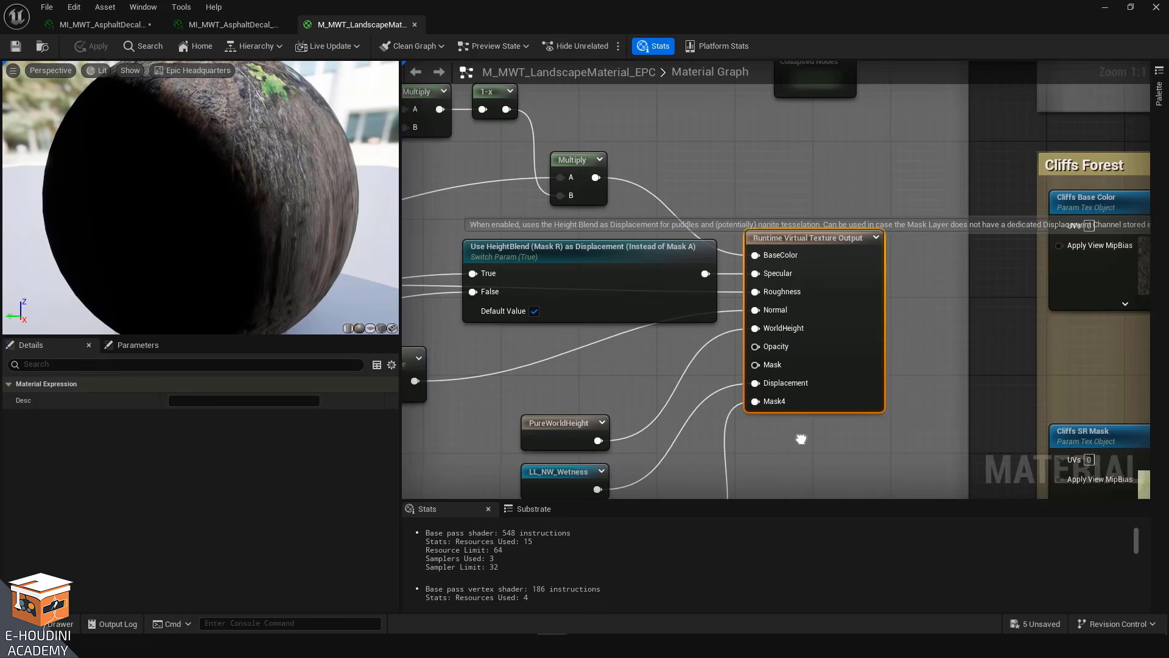
Trace what feeds the Mask4 input of the Runtime Virtual Texture Output node, then zoom out across the graph
{"action": "right_click_drag", "start_coordinate": [779, 409], "coordinate": [778, 298]}
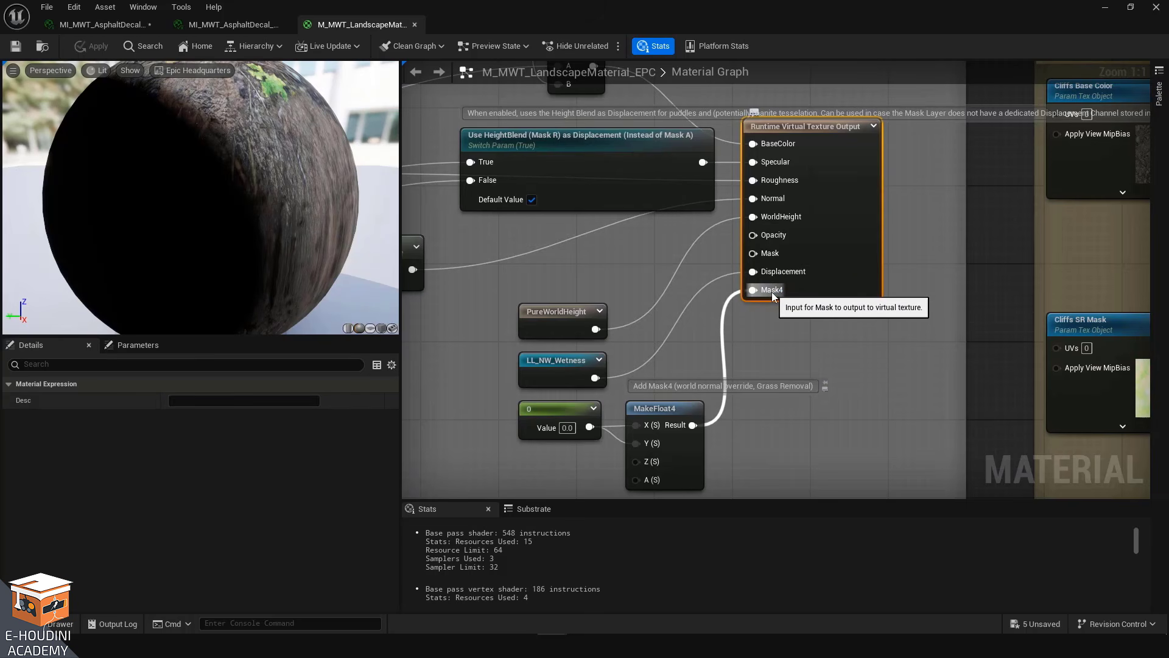
{"action": "scroll", "coordinate": [773, 291], "scroll_direction": "down", "scroll_amount": 8}
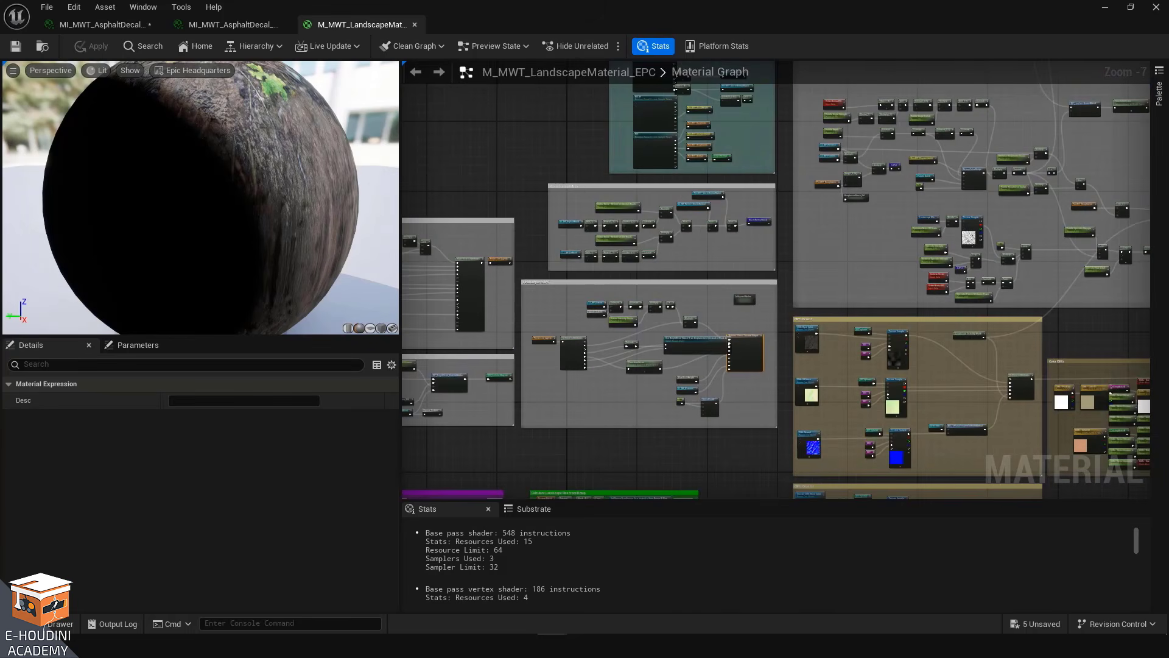
{"action": "right_click_drag", "start_coordinate": [751, 358], "coordinate": [737, 299]}
{"action": "scroll", "coordinate": [733, 285], "scroll_direction": "up", "scroll_amount": 6}
{"action": "scroll", "coordinate": [733, 285], "scroll_direction": "down", "scroll_amount": 6}
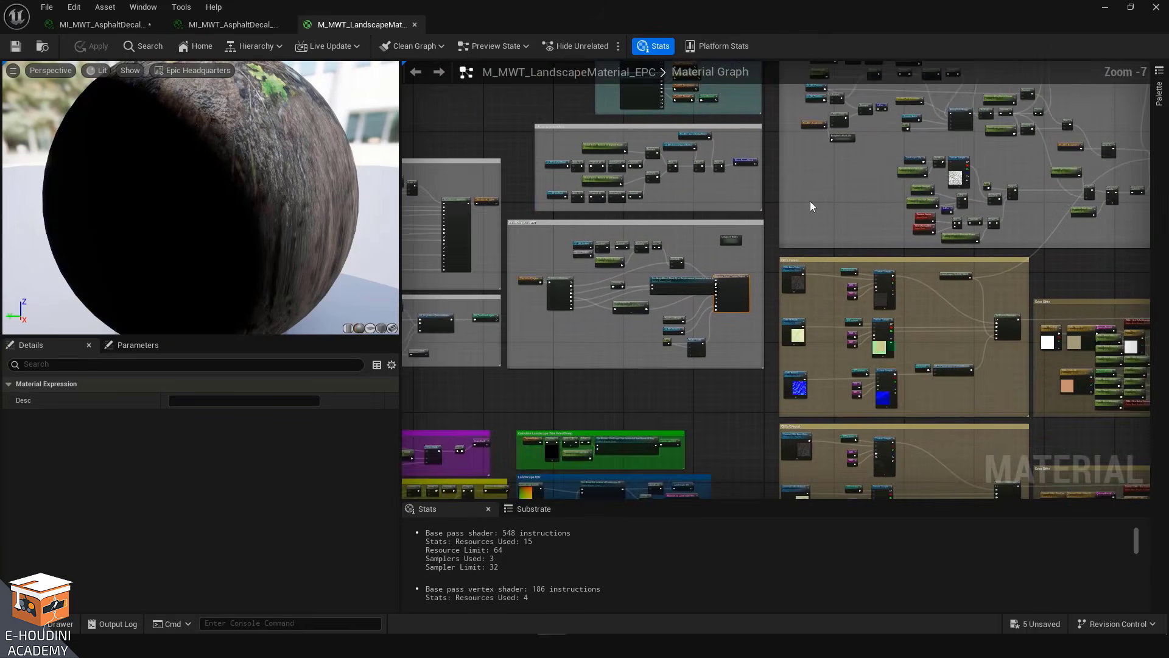
{"action": "right_click_drag", "start_coordinate": [810, 206], "coordinate": [625, 337]}
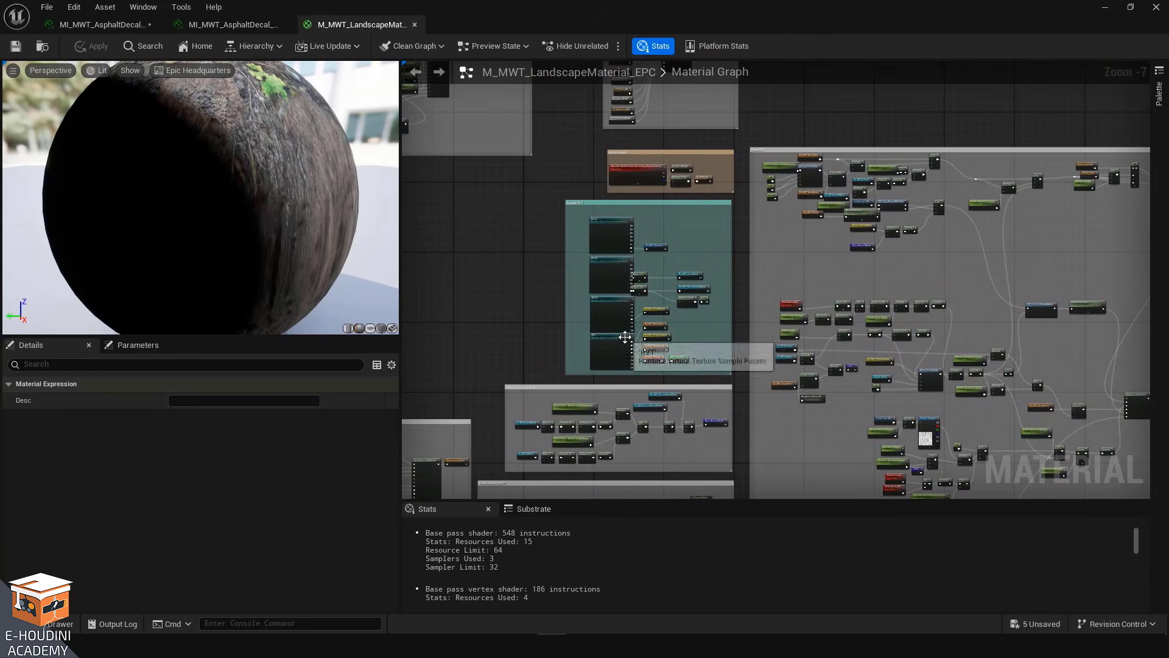
Inspect the Runtime Virtual Texture Sample Param nodes RVT_W, RVT_M, RVT_H and RVT and their PostRVT outputs
{"action": "scroll", "coordinate": [538, 264], "scroll_direction": "up", "scroll_amount": 6}
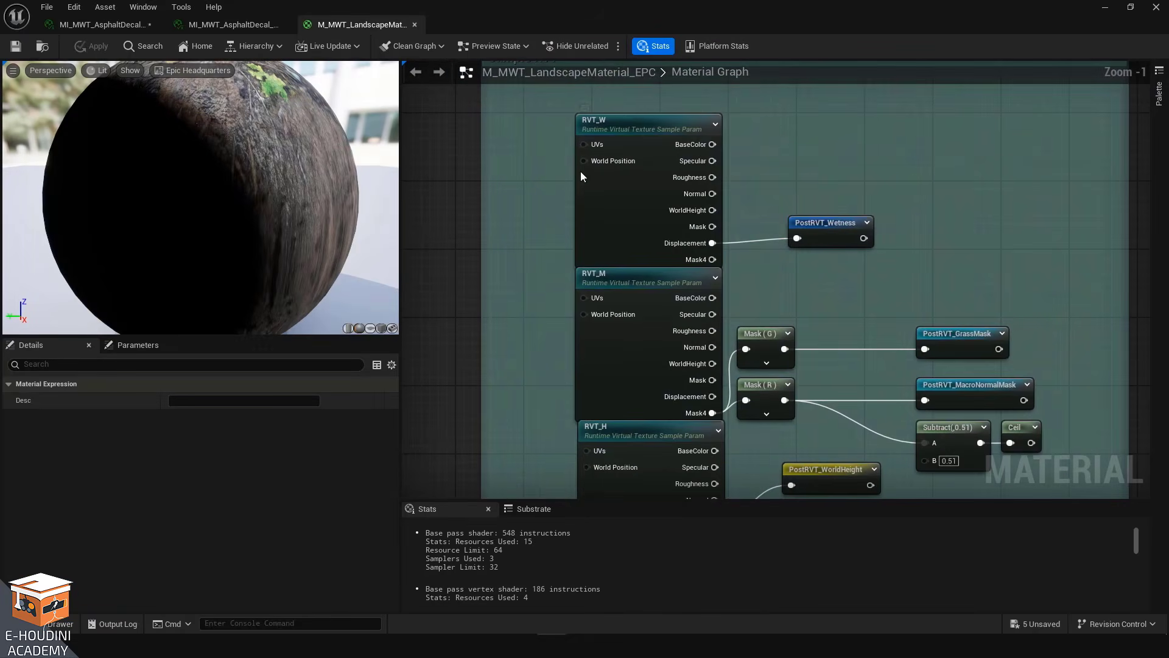
{"action": "left_click_drag", "start_coordinate": [915, 128], "coordinate": [616, 254]}
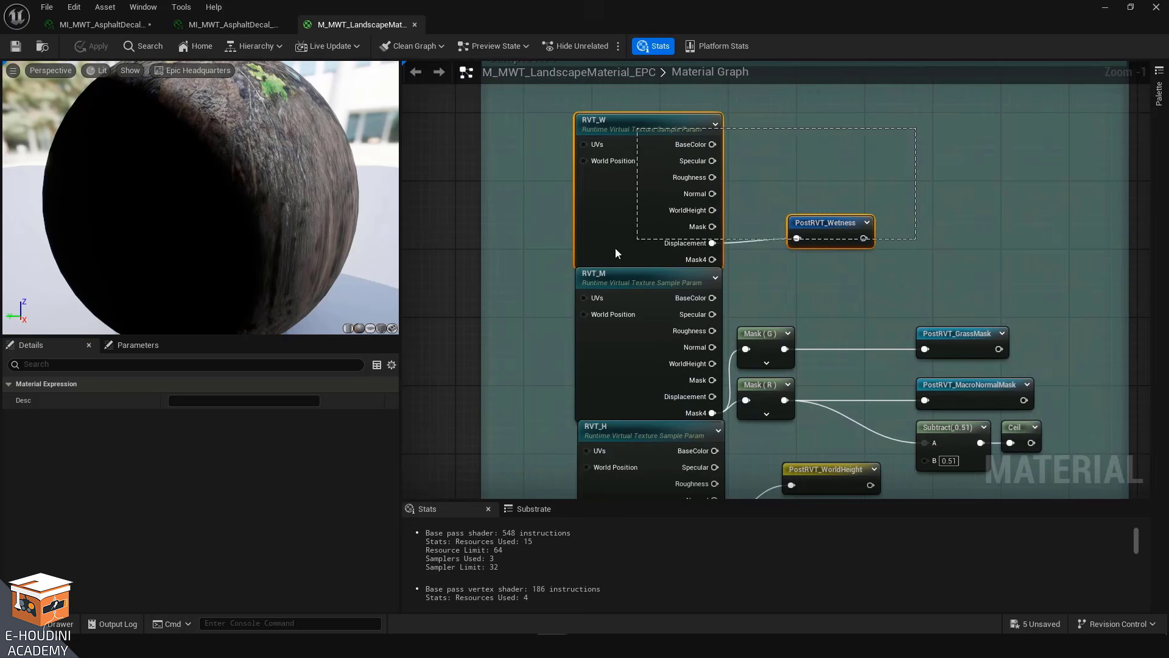
{"action": "left_click", "coordinate": [832, 298]}
{"action": "right_click_drag", "start_coordinate": [832, 298], "coordinate": [785, 193]}
{"action": "left_click_drag", "start_coordinate": [522, 173], "coordinate": [915, 280]}
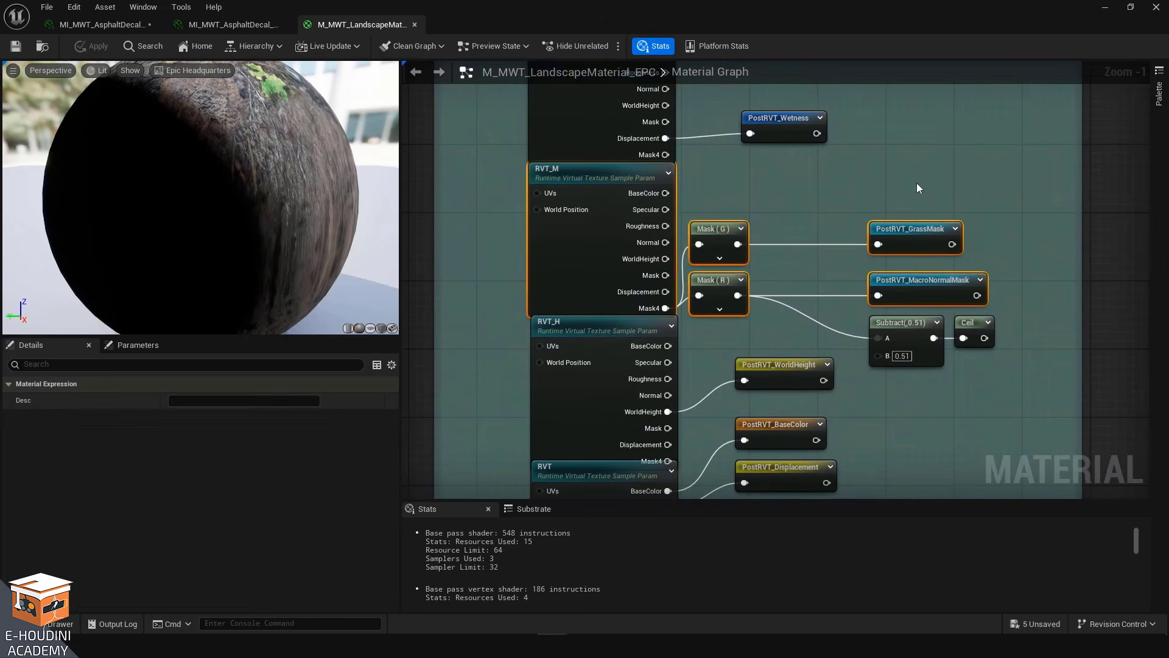
{"action": "left_click", "coordinate": [916, 183]}
{"action": "right_click_drag", "start_coordinate": [944, 431], "coordinate": [921, 314]}
{"action": "left_click_drag", "start_coordinate": [483, 227], "coordinate": [905, 323]}
{"action": "left_click", "coordinate": [902, 339]}
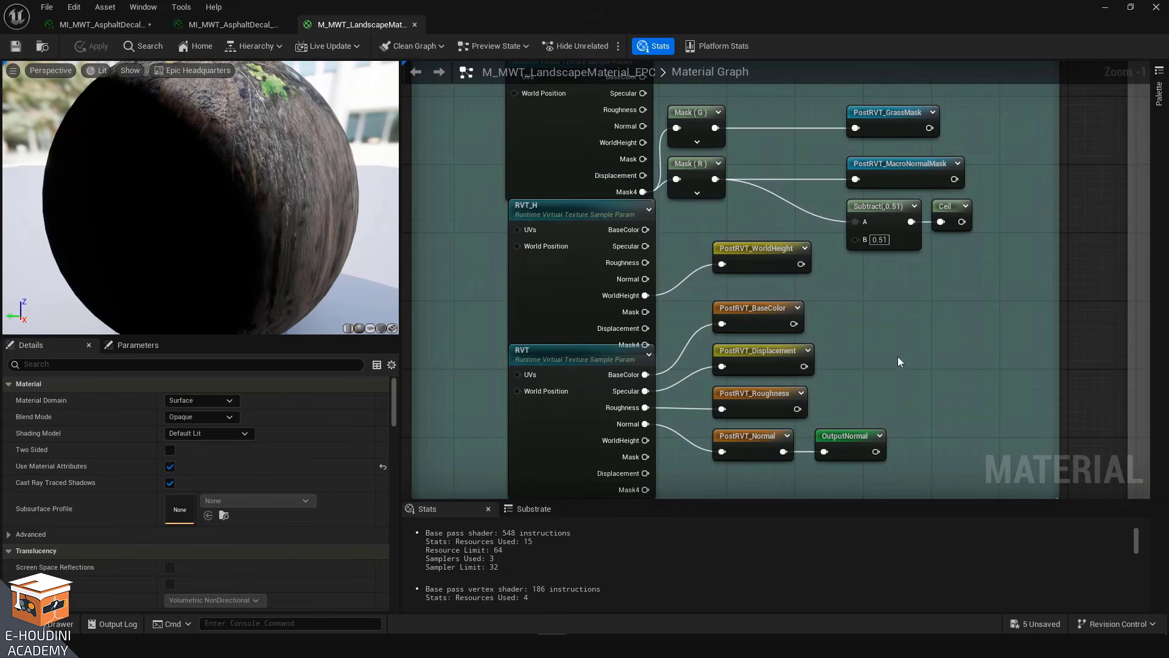
{"action": "scroll", "coordinate": [898, 356], "scroll_direction": "down", "scroll_amount": 6}
{"action": "right_click_drag", "start_coordinate": [921, 348], "coordinate": [535, 304]}
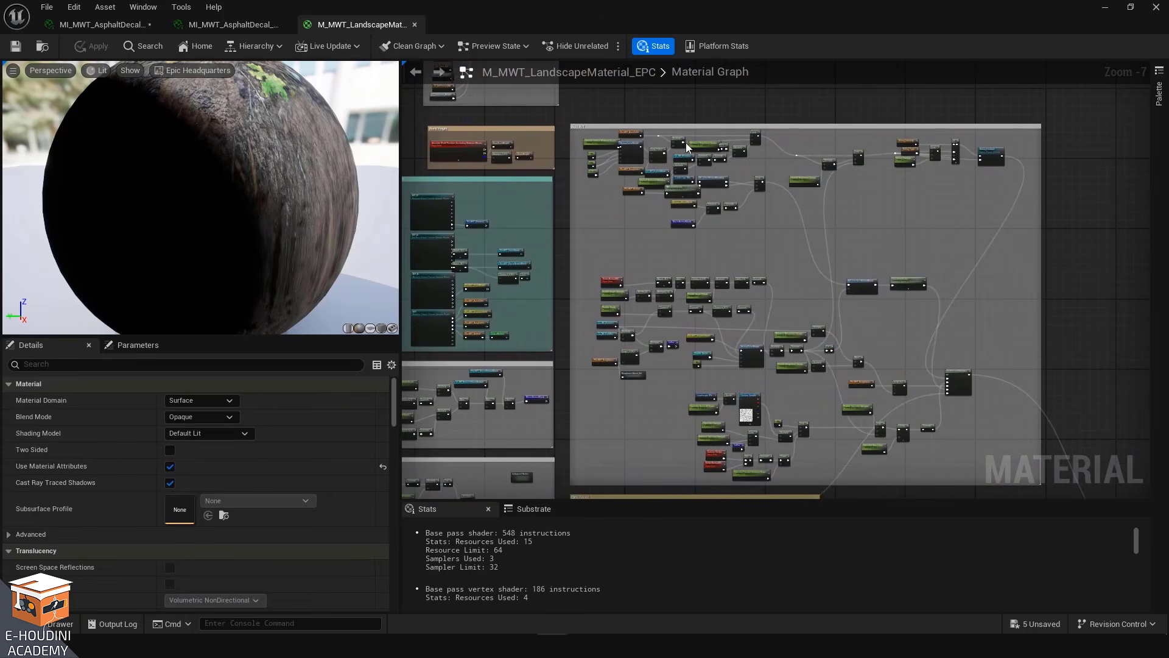
Follow the PostRVT nodes through the graph to the BlendMaterialAttributes node feeding the material's result node
{"action": "scroll", "coordinate": [686, 143], "scroll_direction": "up", "scroll_amount": 5}
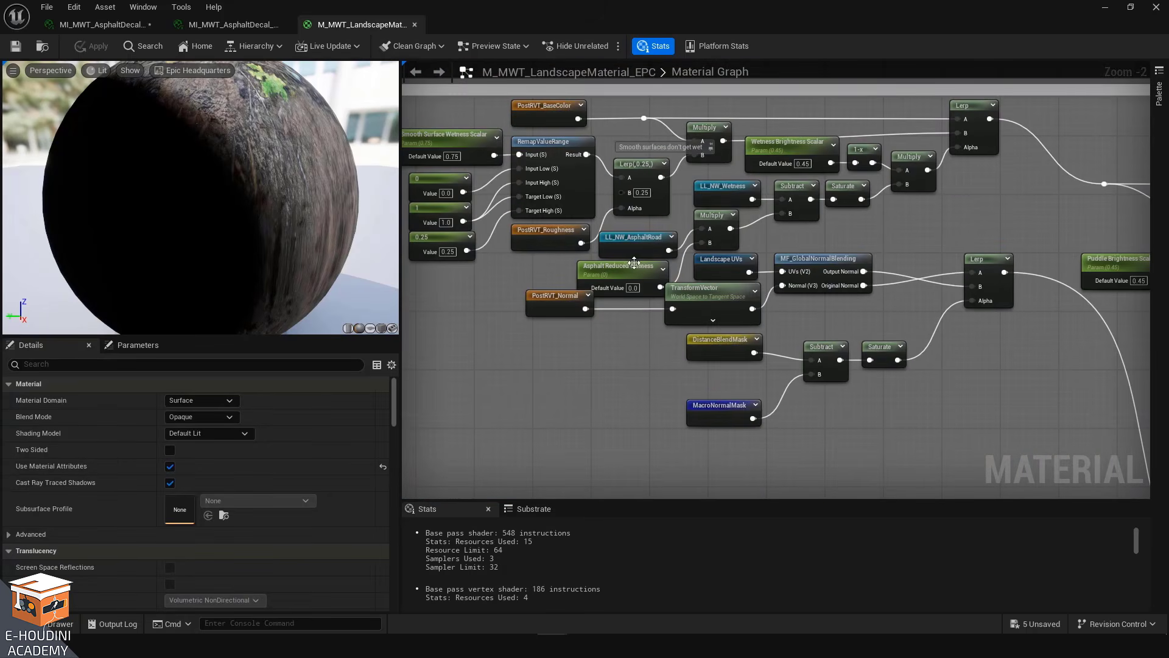
{"action": "right_click_drag", "start_coordinate": [596, 412], "coordinate": [546, 63]}
{"action": "right_click_drag", "start_coordinate": [534, 201], "coordinate": [588, 132]}
{"action": "scroll", "coordinate": [650, 135], "scroll_direction": "down", "scroll_amount": 2}
{"action": "right_click_drag", "start_coordinate": [893, 375], "coordinate": [897, 440]}
{"action": "scroll", "coordinate": [686, 215], "scroll_direction": "up", "scroll_amount": 2}
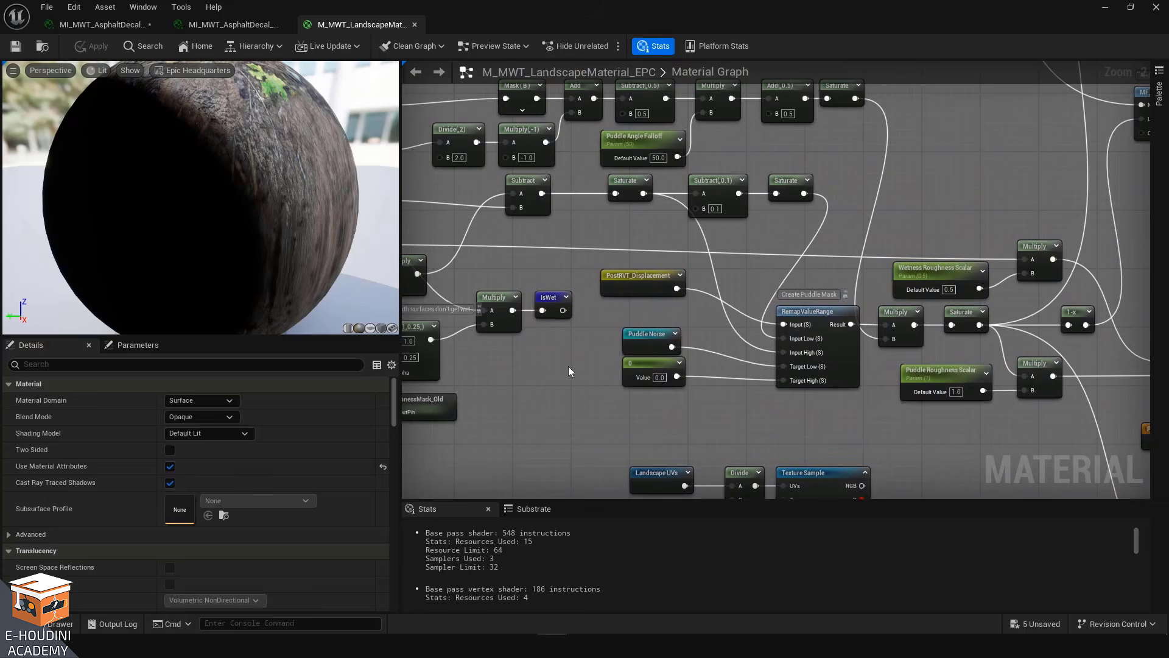
{"action": "scroll", "coordinate": [903, 384], "scroll_direction": "down", "scroll_amount": 4}
{"action": "right_click_drag", "start_coordinate": [951, 325], "coordinate": [740, 256]}
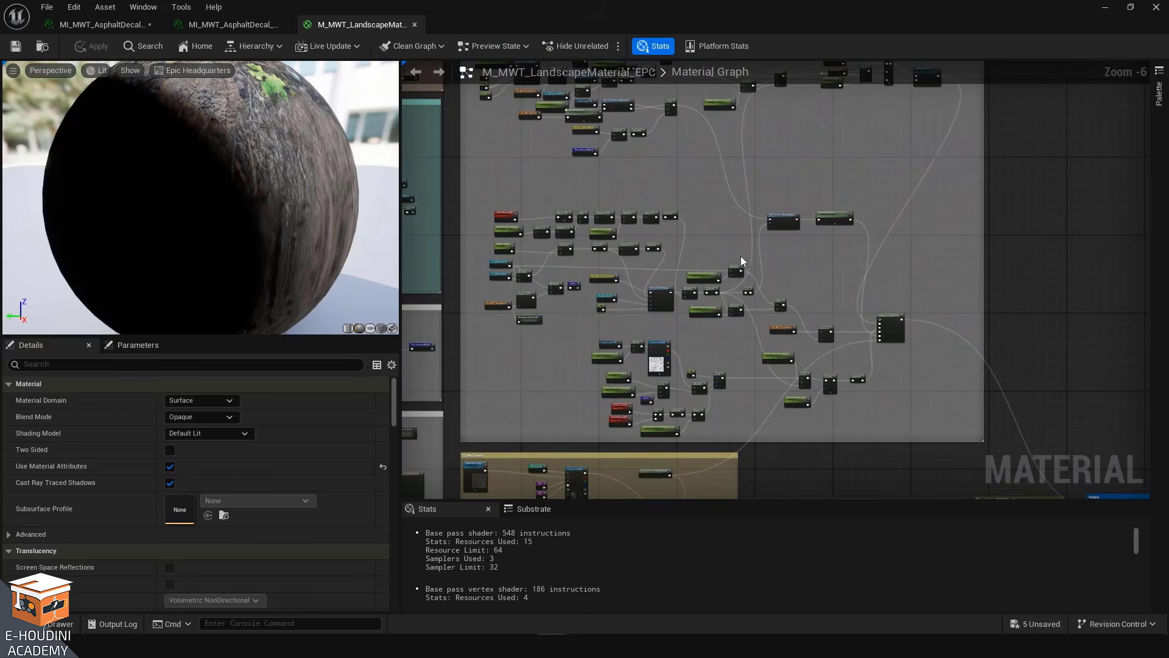
{"action": "right_click_drag", "start_coordinate": [911, 262], "coordinate": [551, 103]}
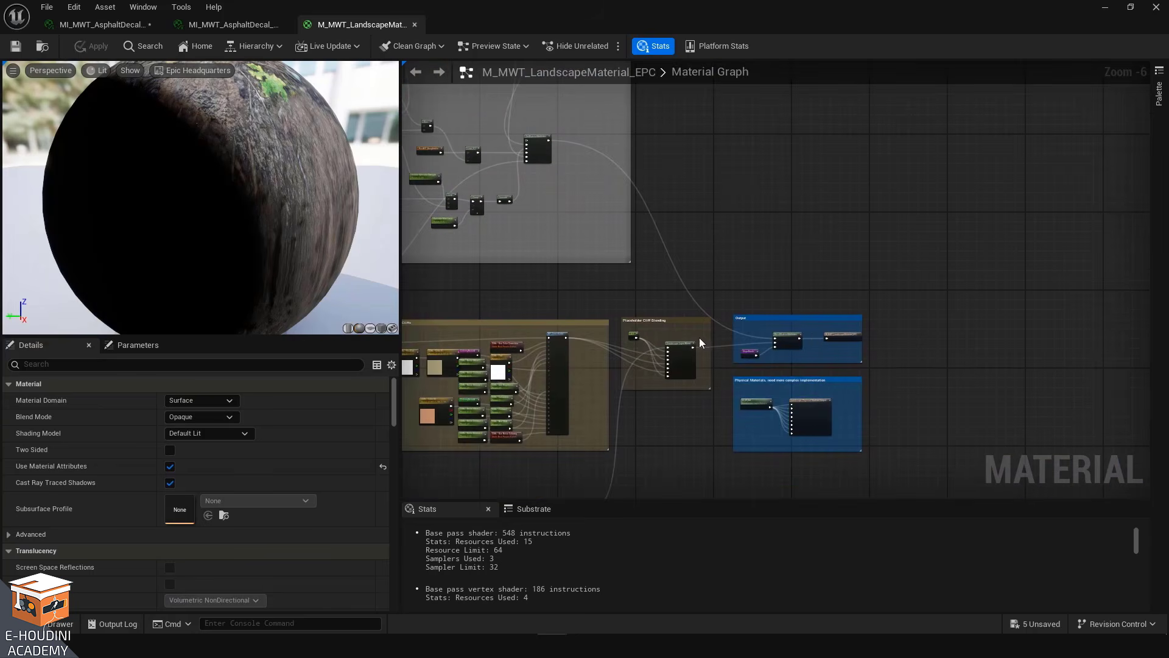
{"action": "scroll", "coordinate": [813, 338], "scroll_direction": "up", "scroll_amount": 2}
{"action": "scroll", "coordinate": [813, 338], "scroll_direction": "up", "scroll_amount": 2}
{"action": "left_click_drag", "start_coordinate": [835, 300], "coordinate": [941, 375]}
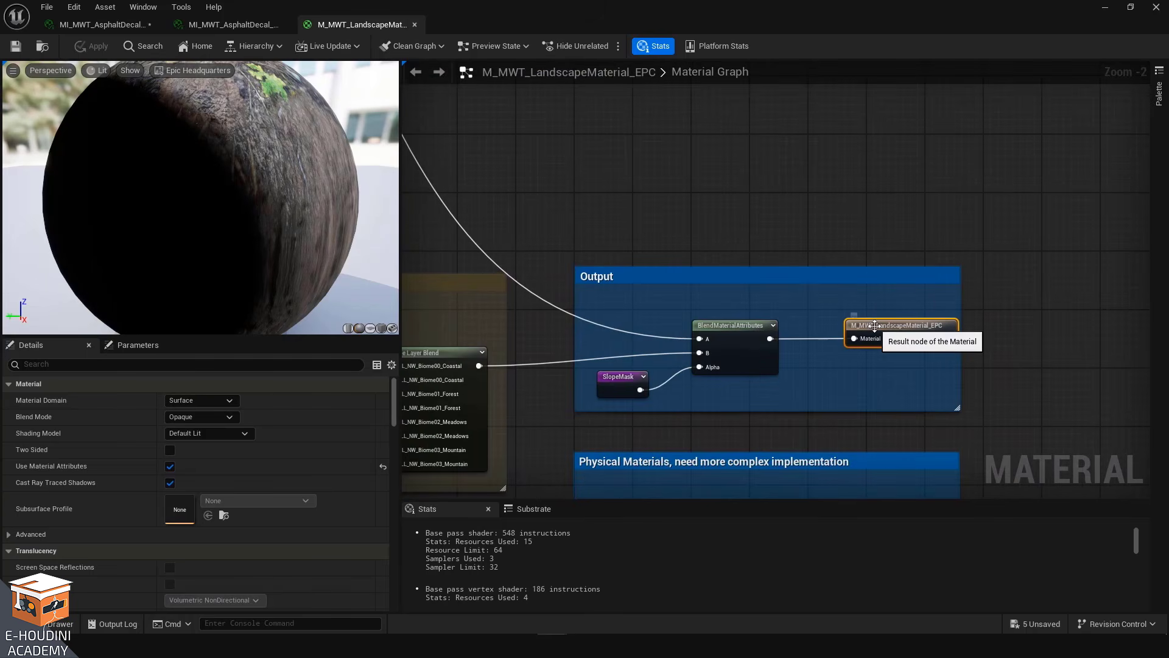
{"action": "scroll", "coordinate": [877, 323], "scroll_direction": "down", "scroll_amount": 8}
{"action": "right_click_drag", "start_coordinate": [1008, 255], "coordinate": [1081, 251]}
{"action": "right_click_drag", "start_coordinate": [485, 254], "coordinate": [586, 238]}
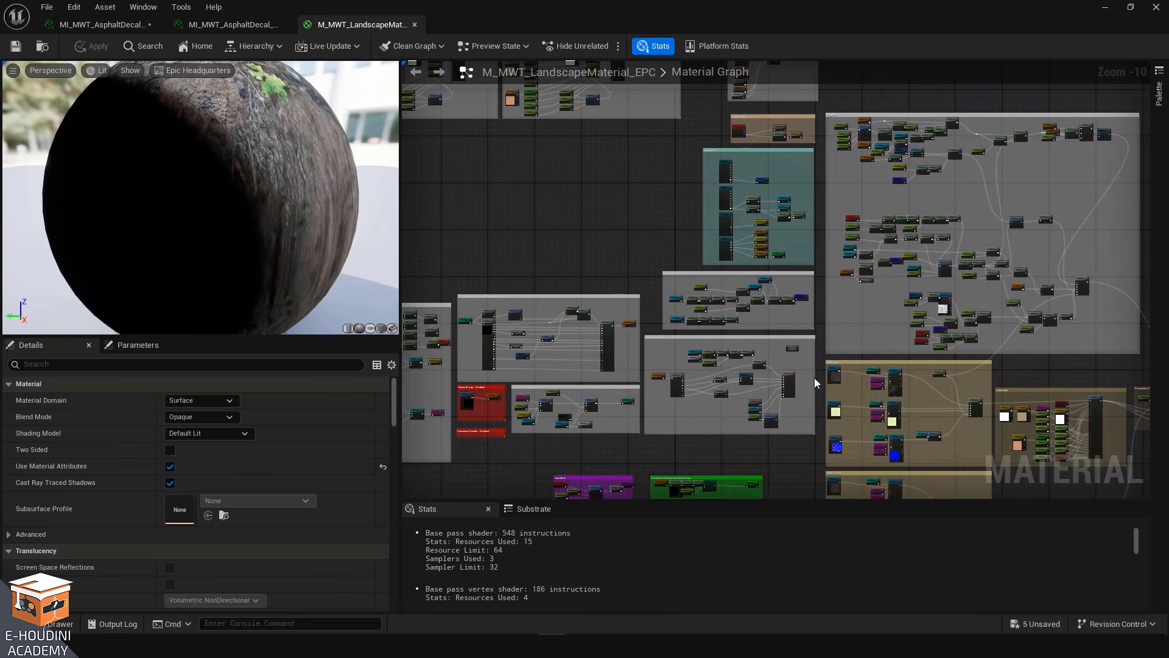
Zoom out and select node groups to survey the overall layout of the landscape material graph
{"action": "left_click", "coordinate": [790, 376]}
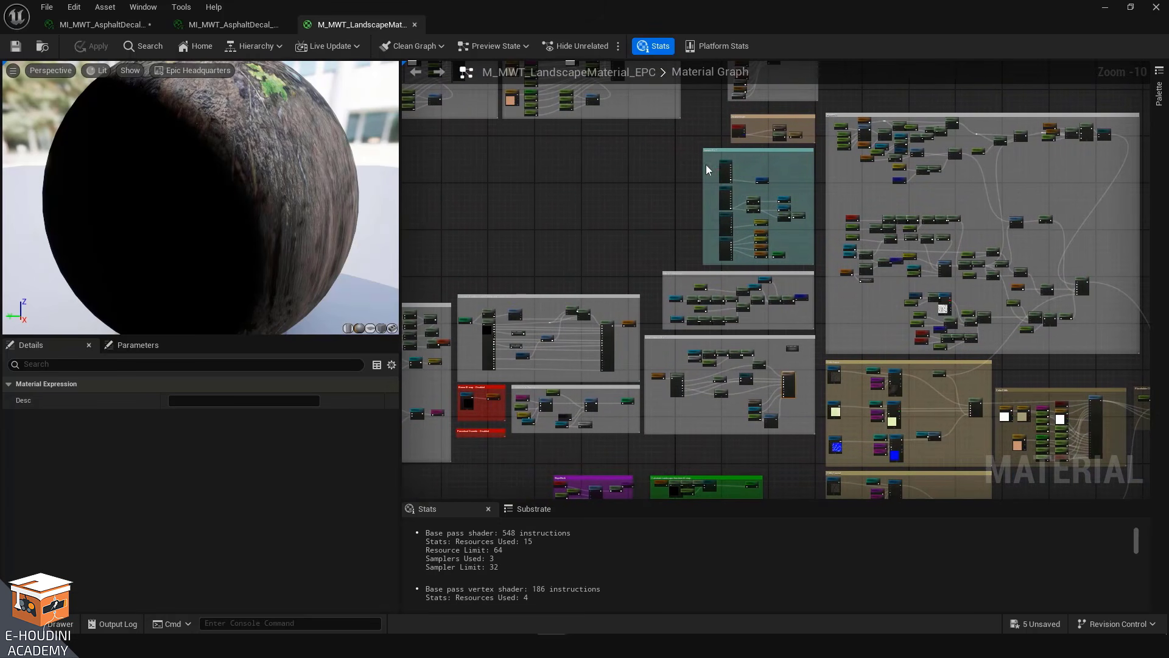
{"action": "left_click_drag", "start_coordinate": [732, 265], "coordinate": [733, 265]}
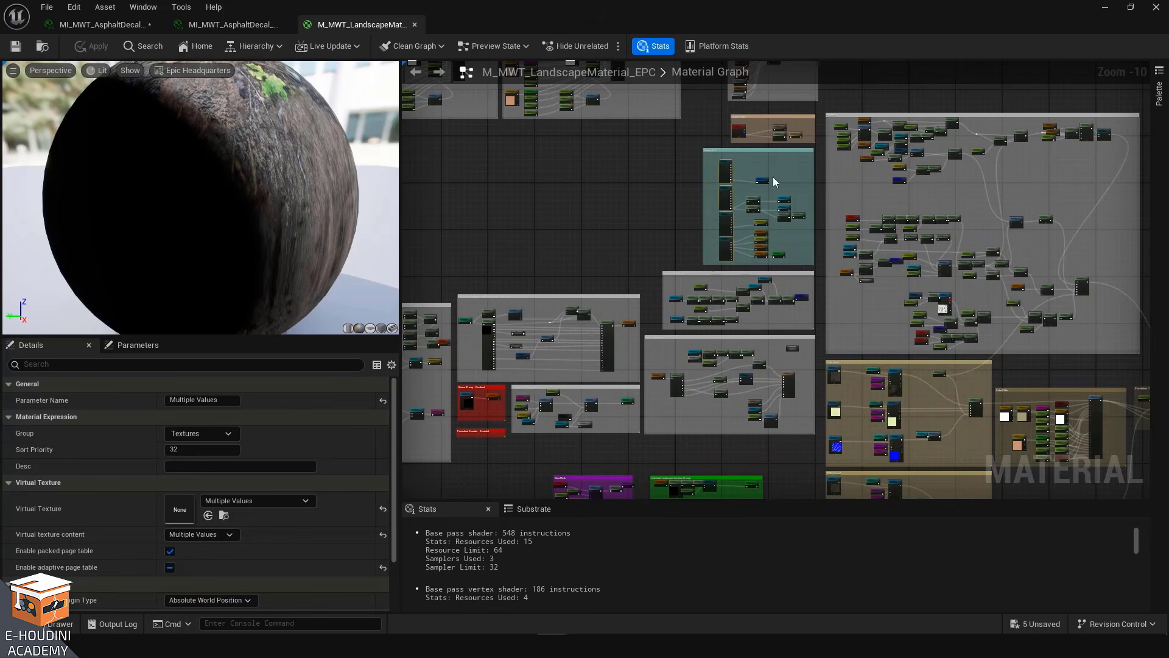
{"action": "left_click", "coordinate": [579, 186]}
{"action": "right_click_drag", "start_coordinate": [648, 190], "coordinate": [415, 178]}
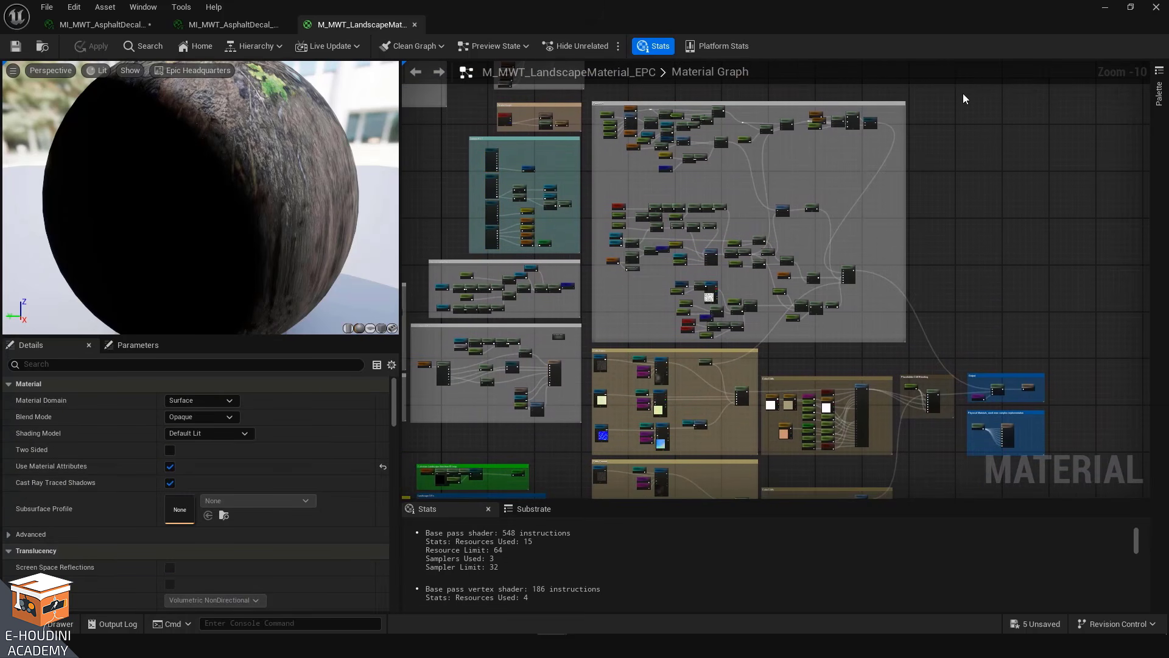
{"action": "left_click_drag", "start_coordinate": [974, 102], "coordinate": [487, 251]}
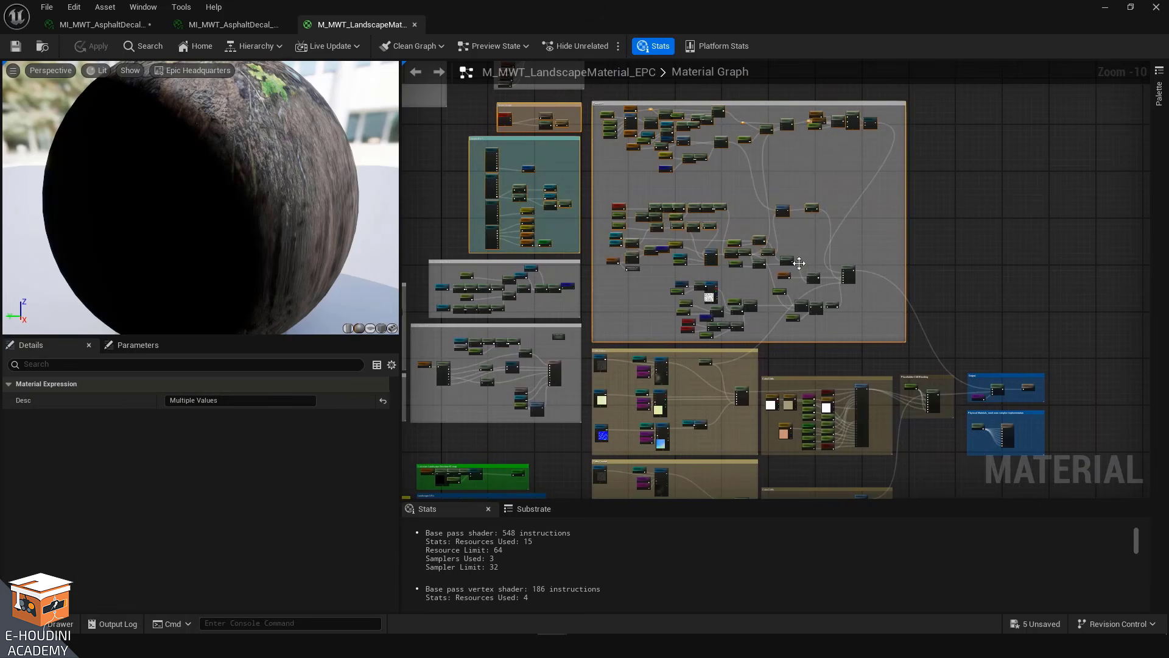
{"action": "left_click_drag", "start_coordinate": [955, 282], "coordinate": [590, 474]}
{"action": "right_click_drag", "start_coordinate": [954, 276], "coordinate": [976, 517]}
{"action": "scroll", "coordinate": [664, 269], "scroll_direction": "down", "scroll_amount": 2}
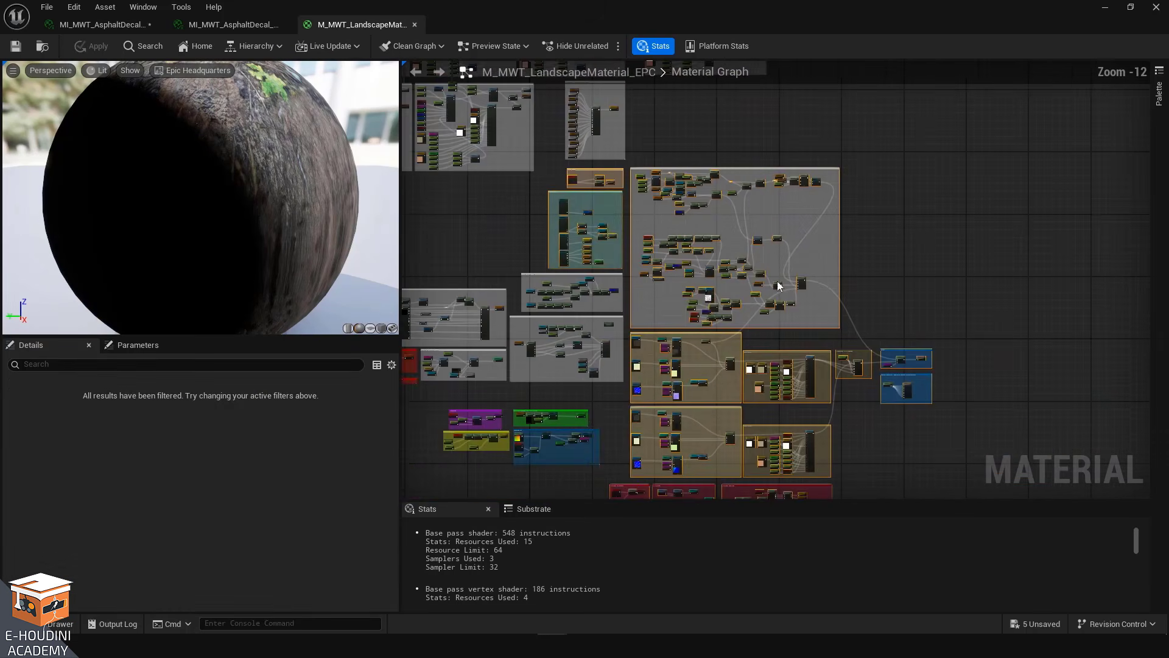
{"action": "right_click_drag", "start_coordinate": [708, 125], "coordinate": [1150, 292]}
{"action": "right_click_drag", "start_coordinate": [653, 476], "coordinate": [718, 240]}
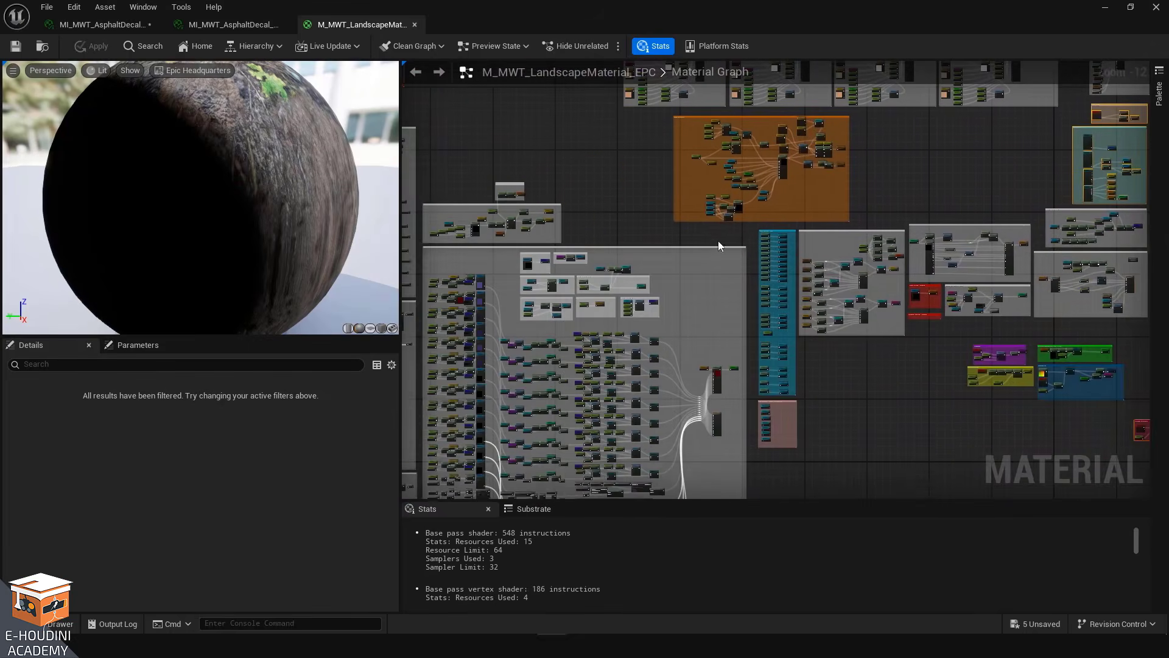
{"action": "right_click_drag", "start_coordinate": [642, 341], "coordinate": [715, 232]}
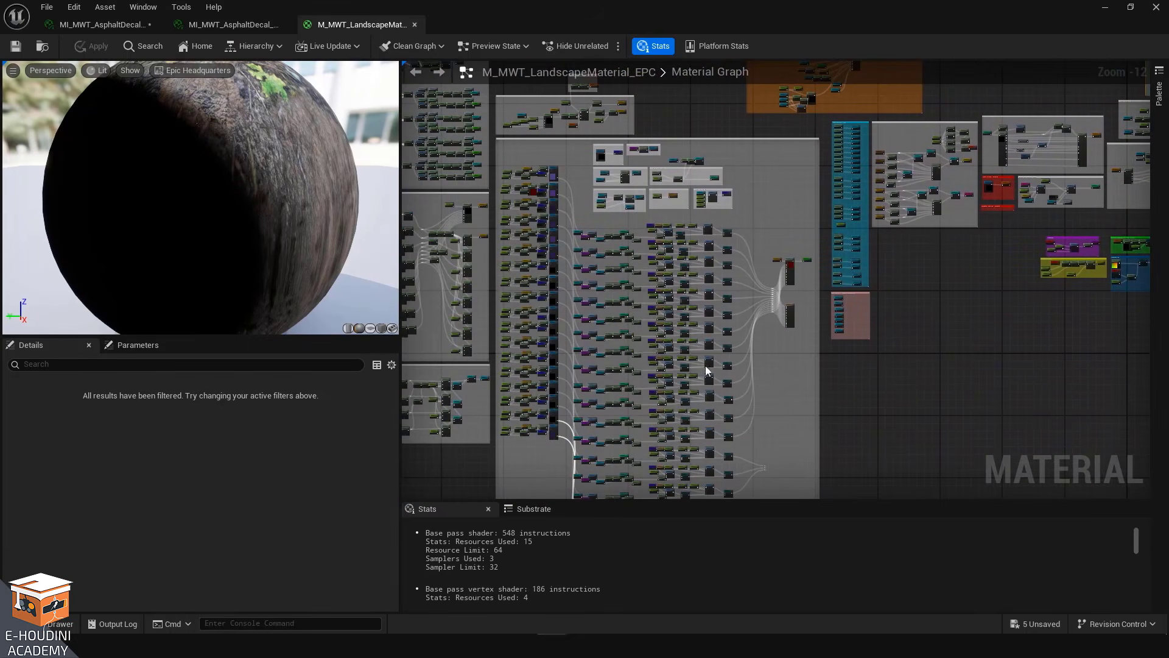
{"action": "left_click", "coordinate": [898, 395]}
{"action": "right_click_drag", "start_coordinate": [991, 353], "coordinate": [514, 467]}
Close the material editor and inspect the parking-lot landscape patch in the level viewport
{"action": "left_click", "coordinate": [1103, 9]}
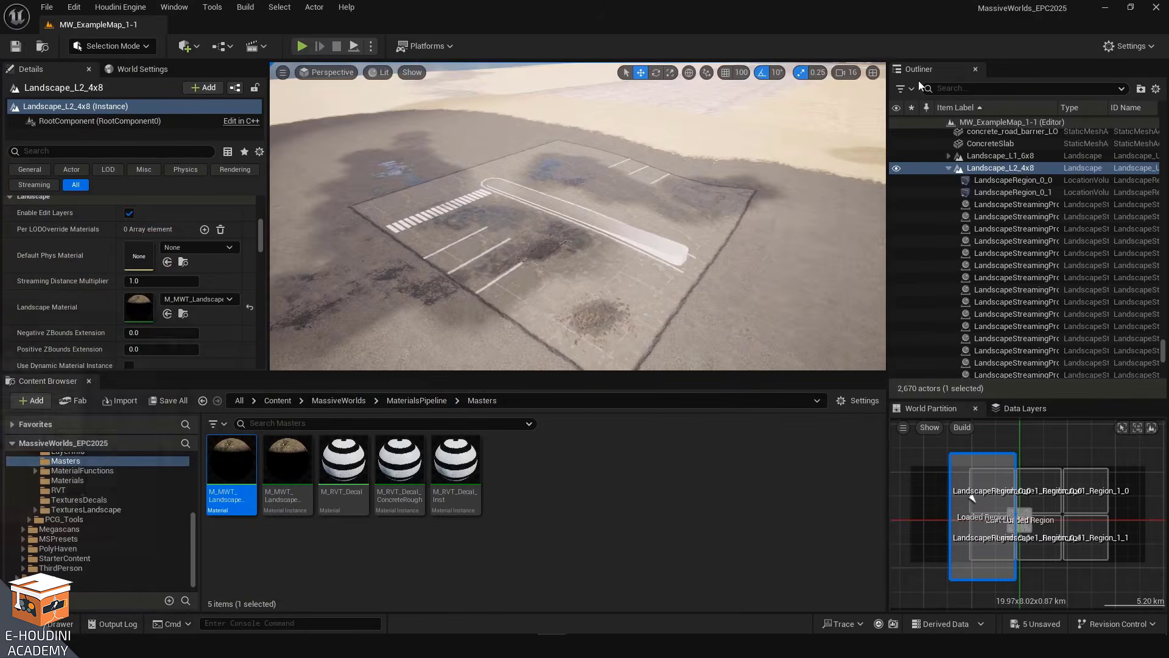
{"action": "right_click_drag", "start_coordinate": [579, 216], "coordinate": [534, 328]}
{"action": "key", "text": "w"}
{"action": "left_click", "coordinate": [424, 284]}
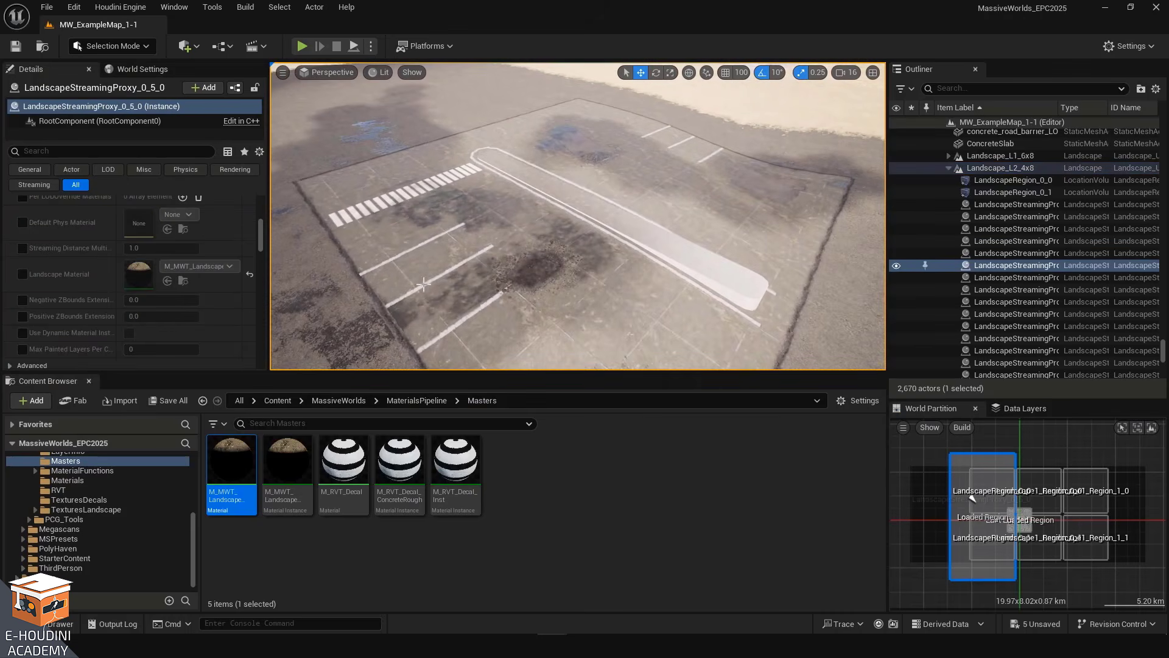
{"action": "left_click", "coordinate": [600, 210]}
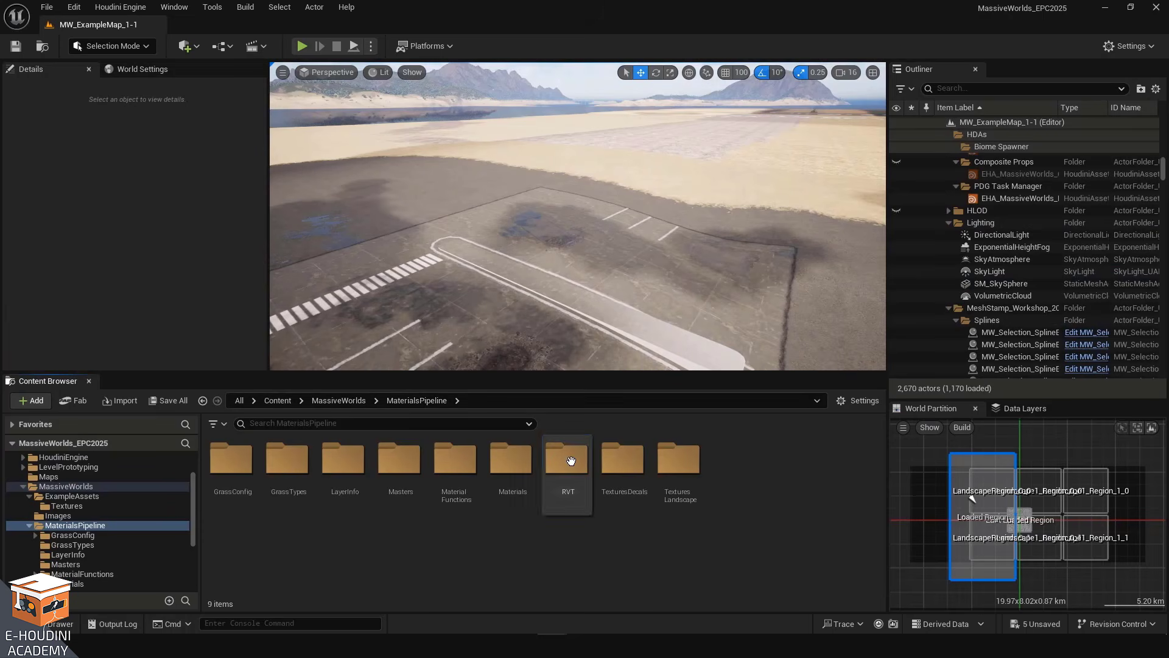
Open the RVT folder and examine the details of each runtime virtual texture asset
{"action": "double_click", "coordinate": [569, 460]}
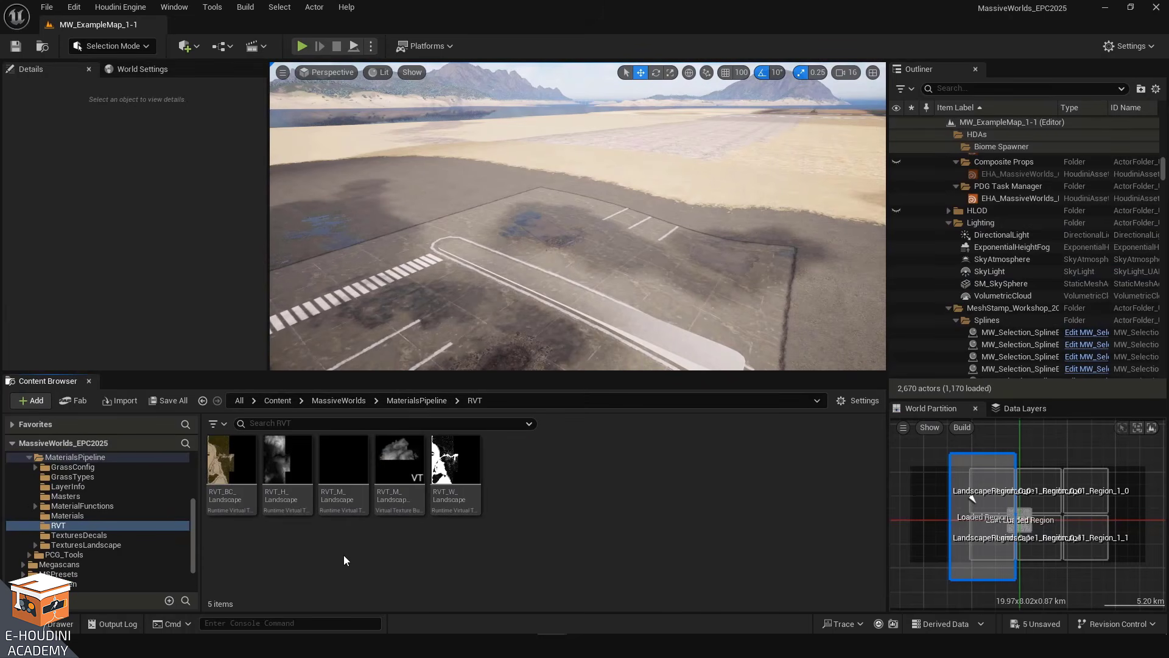
{"action": "mouse_move", "coordinate": [244, 470]}
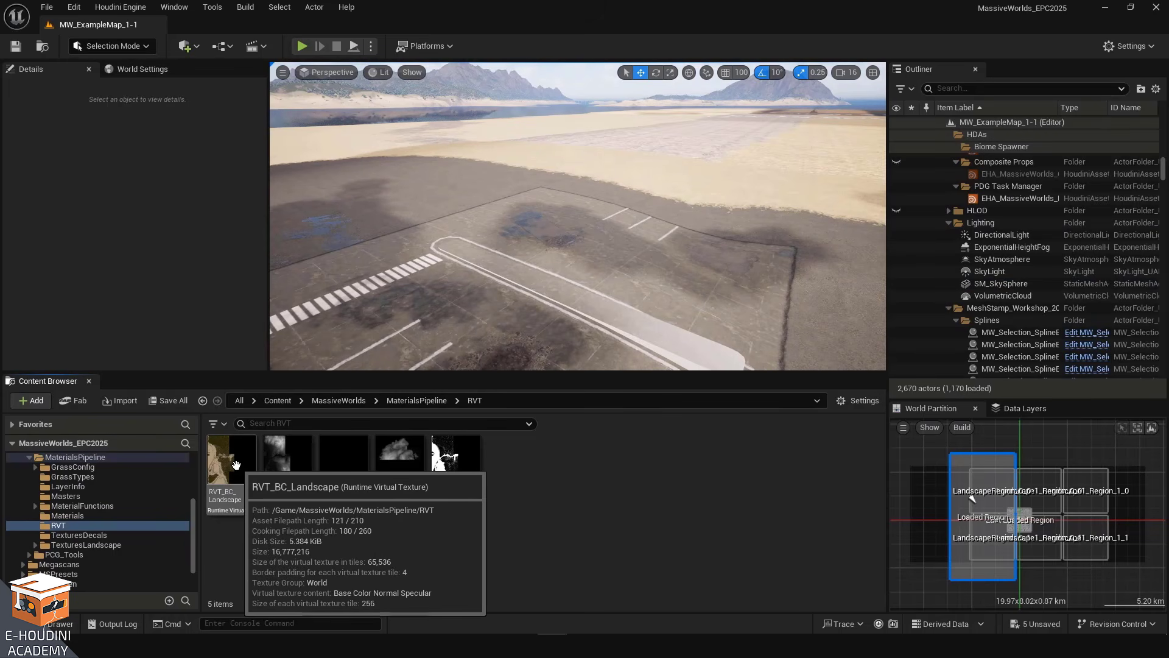
{"action": "right_click_drag", "start_coordinate": [548, 244], "coordinate": [527, 228]}
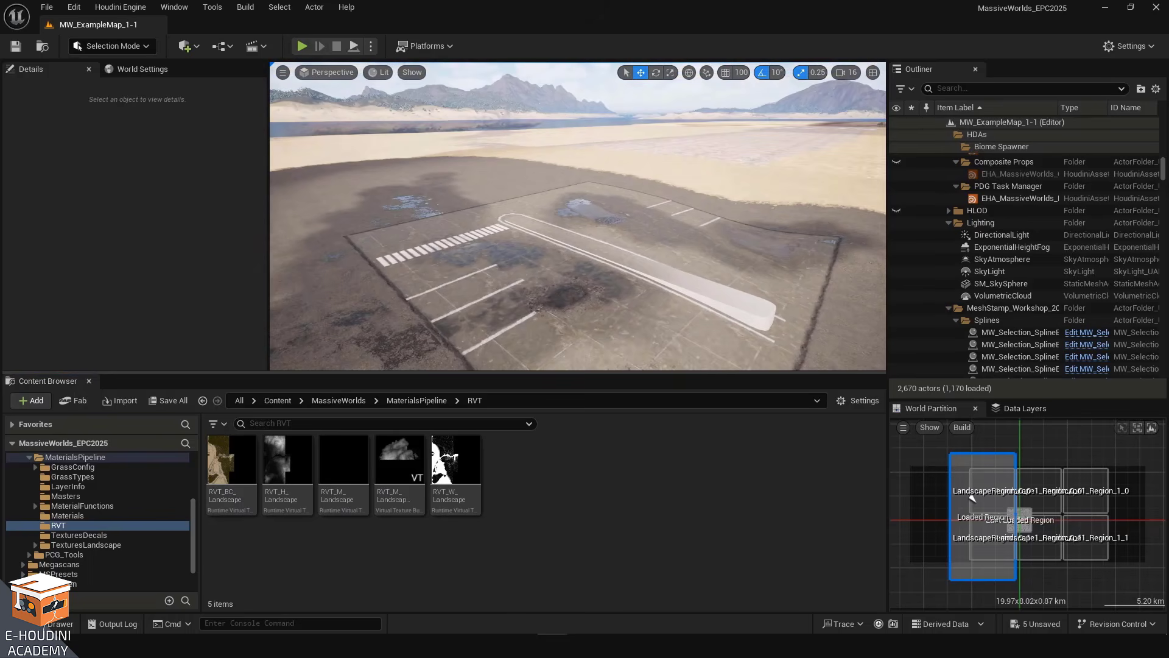
{"action": "mouse_move", "coordinate": [280, 461]}
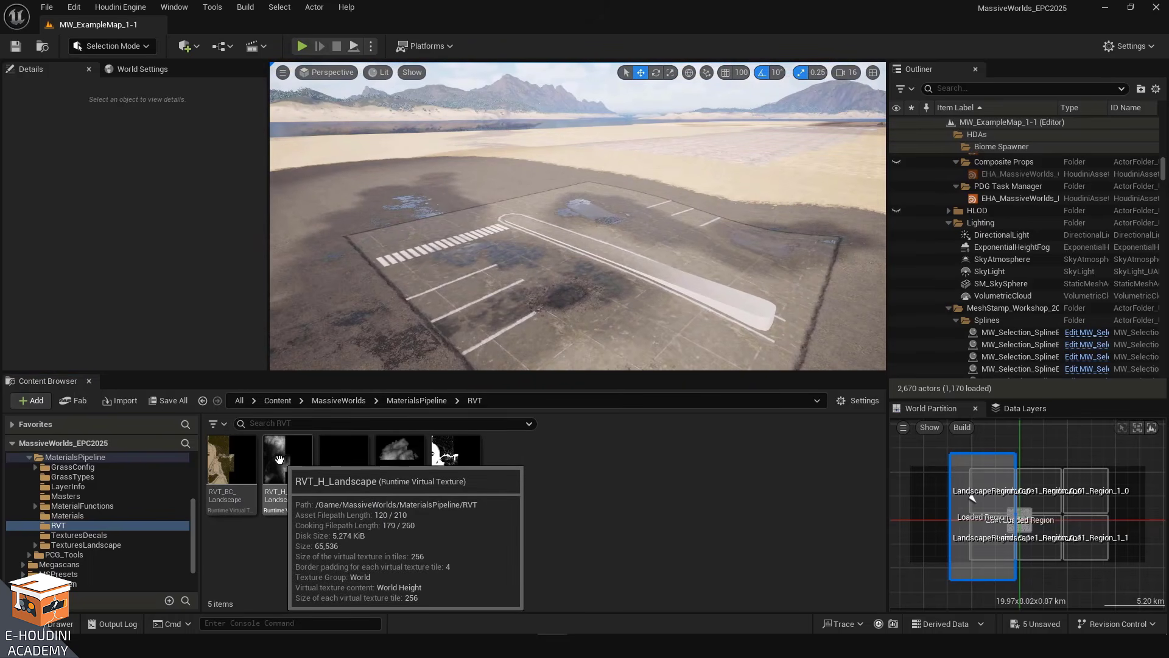
{"action": "mouse_move", "coordinate": [345, 459]}
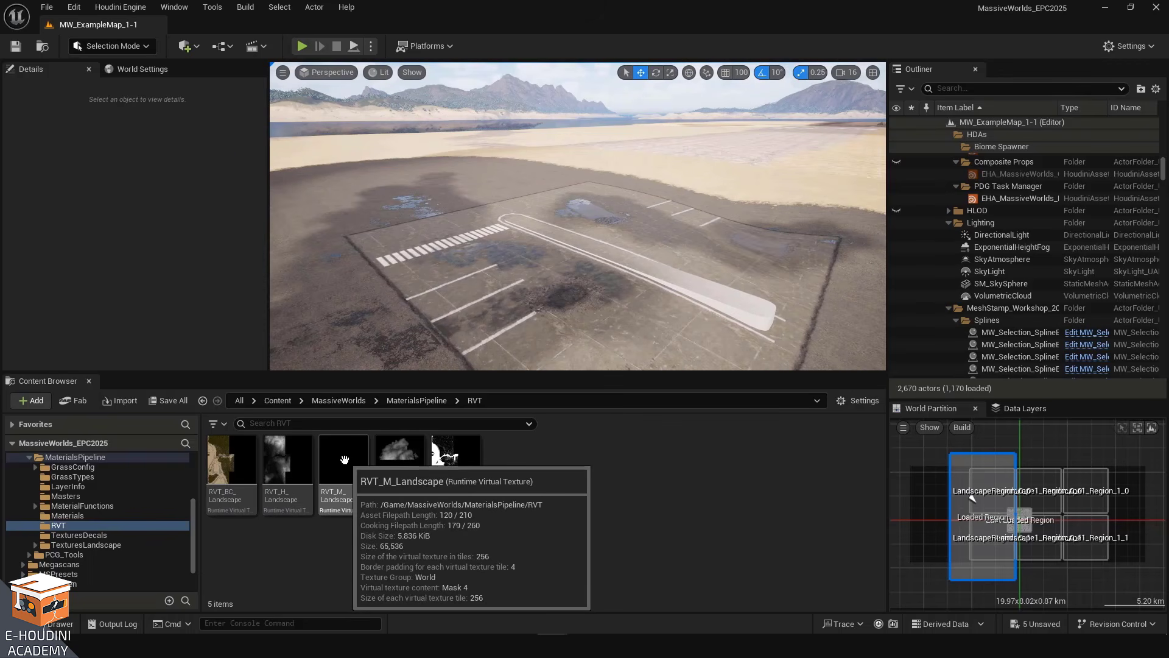
{"action": "mouse_move", "coordinate": [407, 467]}
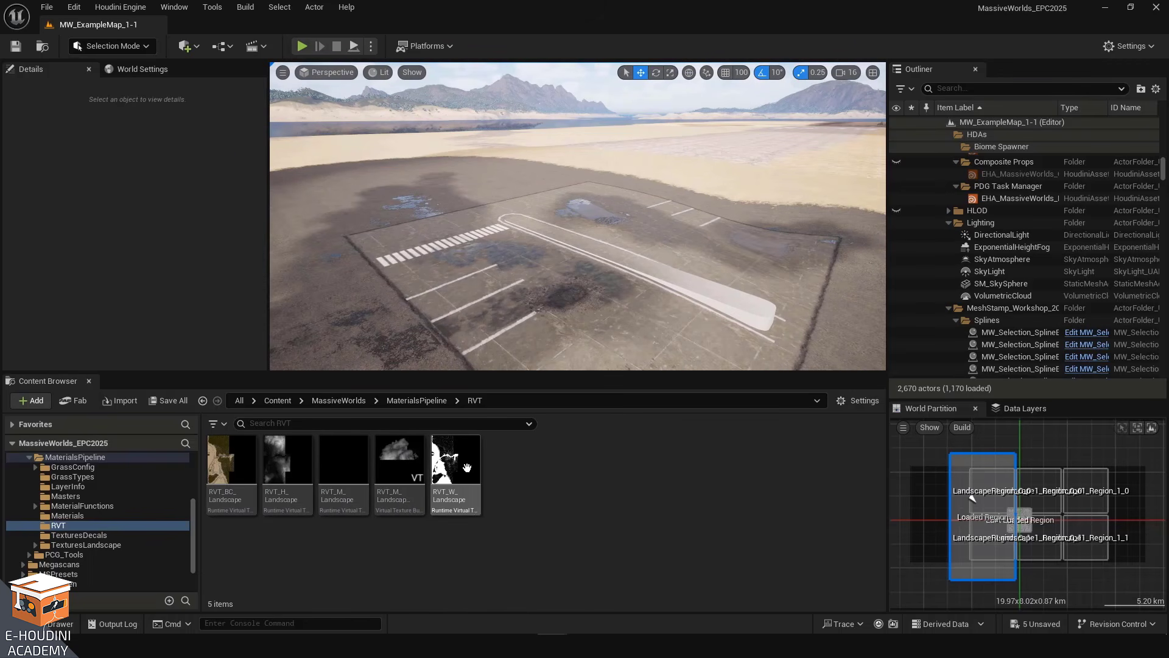
{"action": "mouse_move", "coordinate": [226, 475]}
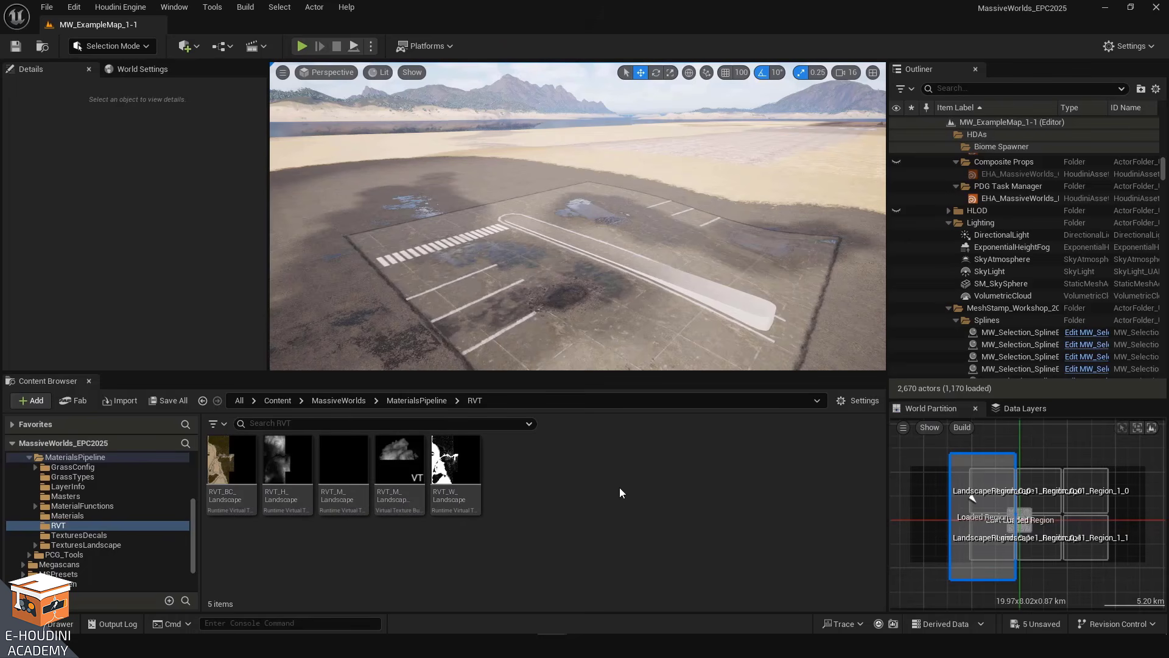
Move the viewport around the parking slab to examine how it blends into the landscape
{"action": "right_click_drag", "start_coordinate": [560, 298], "coordinate": [496, 258]}
{"action": "mouse_move", "coordinate": [522, 221]}
{"action": "right_mouse_down"}
{"action": "mouse_move", "coordinate": [521, 255]}
{"action": "mouse_move", "coordinate": [506, 225]}
{"action": "right_mouse_up"}
{"action": "right_click_drag", "start_coordinate": [585, 286], "coordinate": [589, 244]}
{"action": "key", "text": "q"}
{"action": "key", "text": "e"}
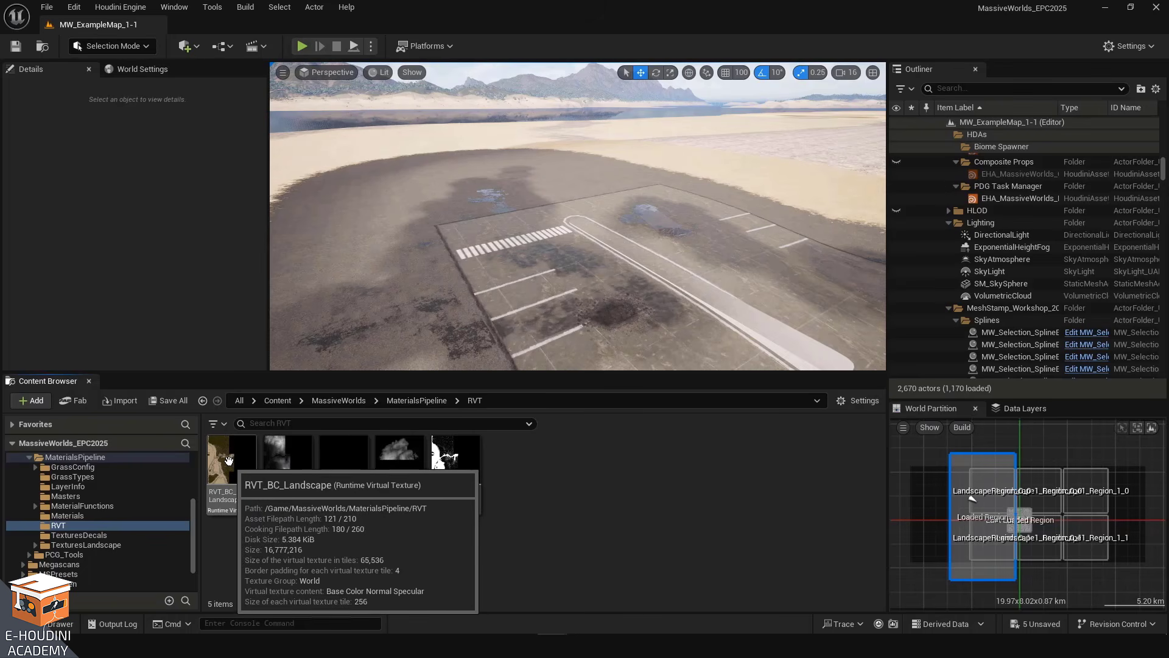
{"action": "right_click_drag", "start_coordinate": [487, 274], "coordinate": [531, 288]}
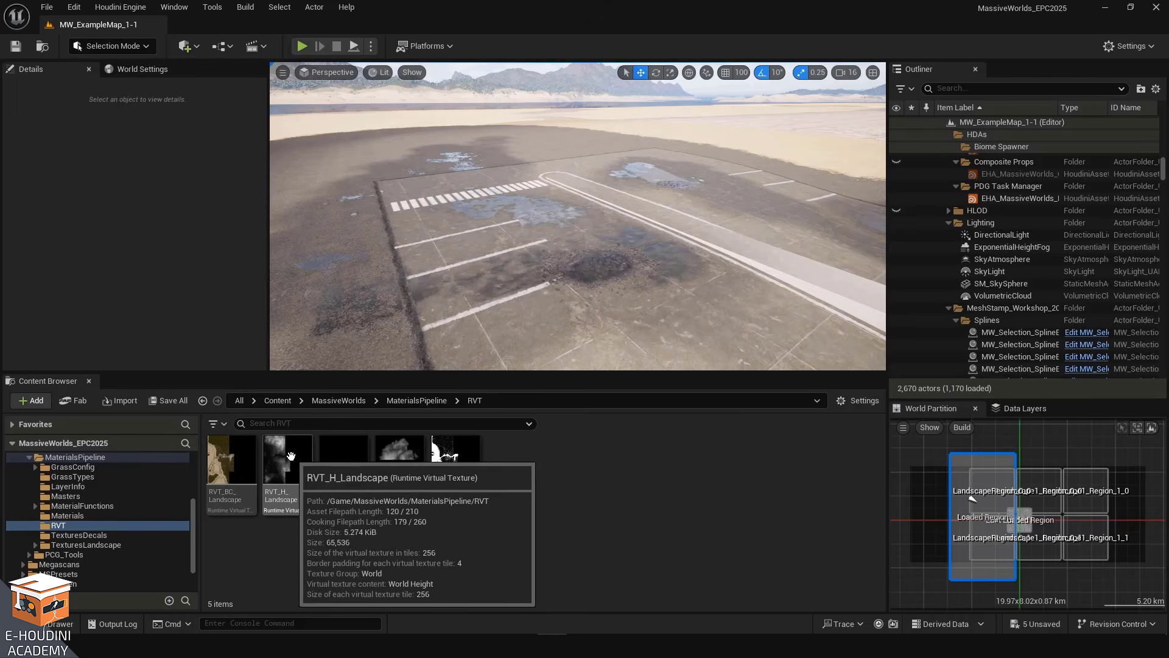
{"action": "right_click_drag", "start_coordinate": [597, 264], "coordinate": [679, 271]}
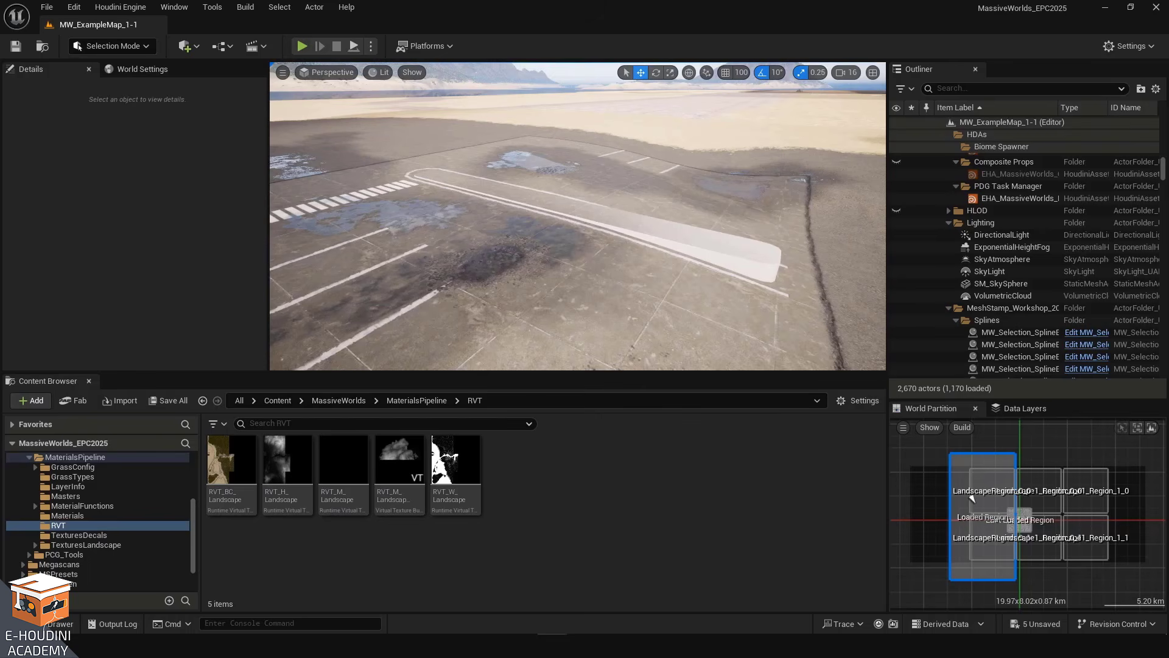
Select the white support mesh on the parking slab and lower it slightly into the ground
{"action": "left_click", "coordinate": [545, 211]}
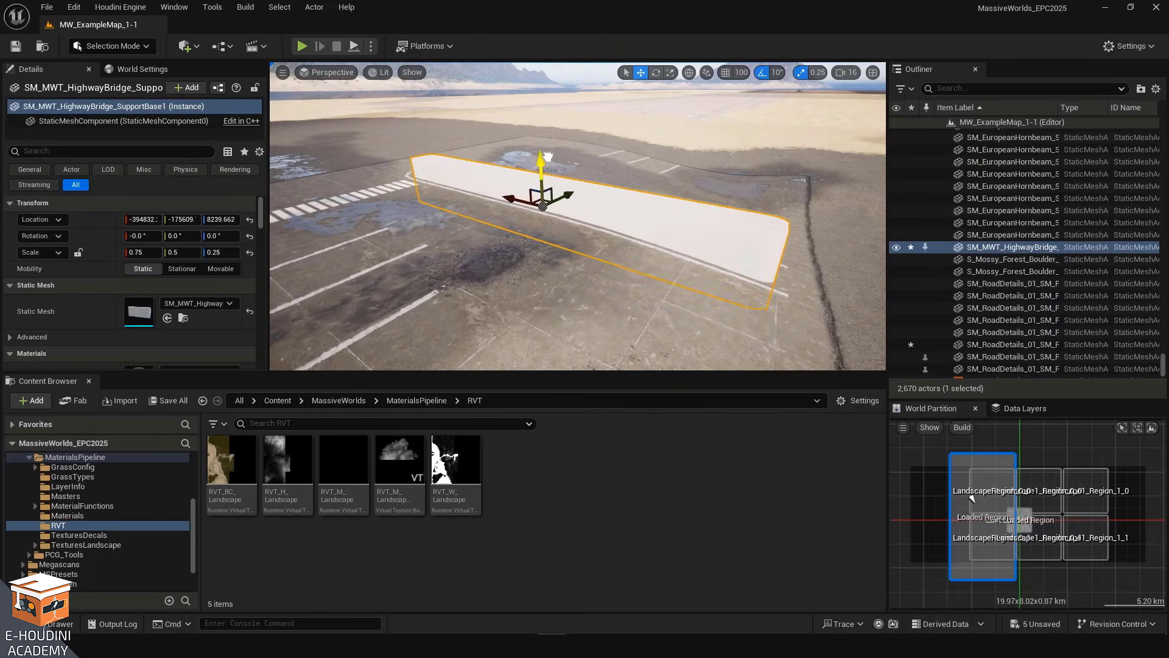
{"action": "mouse_move", "coordinate": [549, 179]}
{"action": "left_mouse_down"}
{"action": "mouse_move", "coordinate": [542, 158]}
{"action": "mouse_move", "coordinate": [536, 192]}
{"action": "mouse_move", "coordinate": [540, 131]}
{"action": "mouse_move", "coordinate": [542, 190]}
{"action": "mouse_move", "coordinate": [542, 177]}
{"action": "left_mouse_up"}
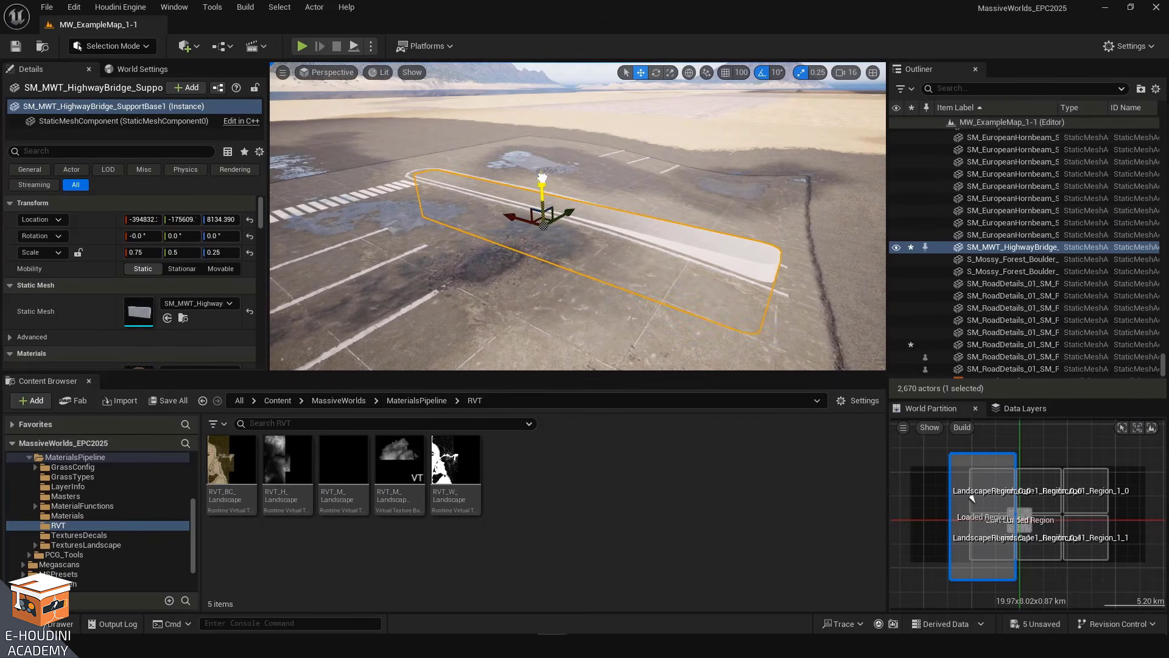
{"action": "right_click_drag", "start_coordinate": [546, 252], "coordinate": [515, 251]}
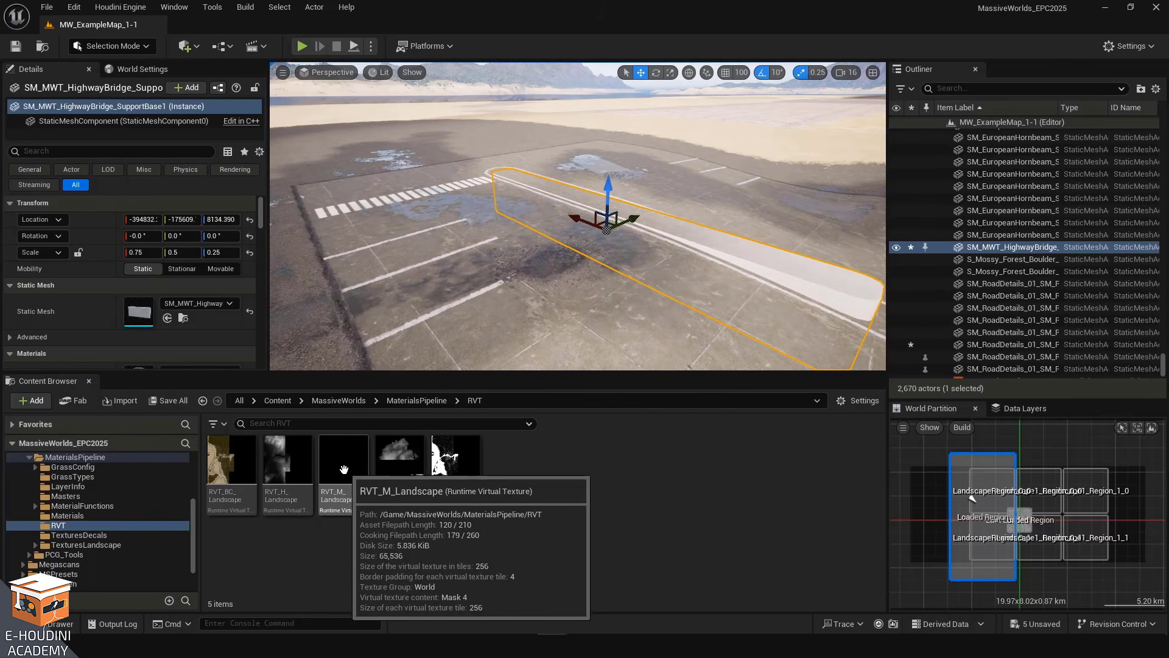
{"action": "left_click", "coordinate": [457, 458]}
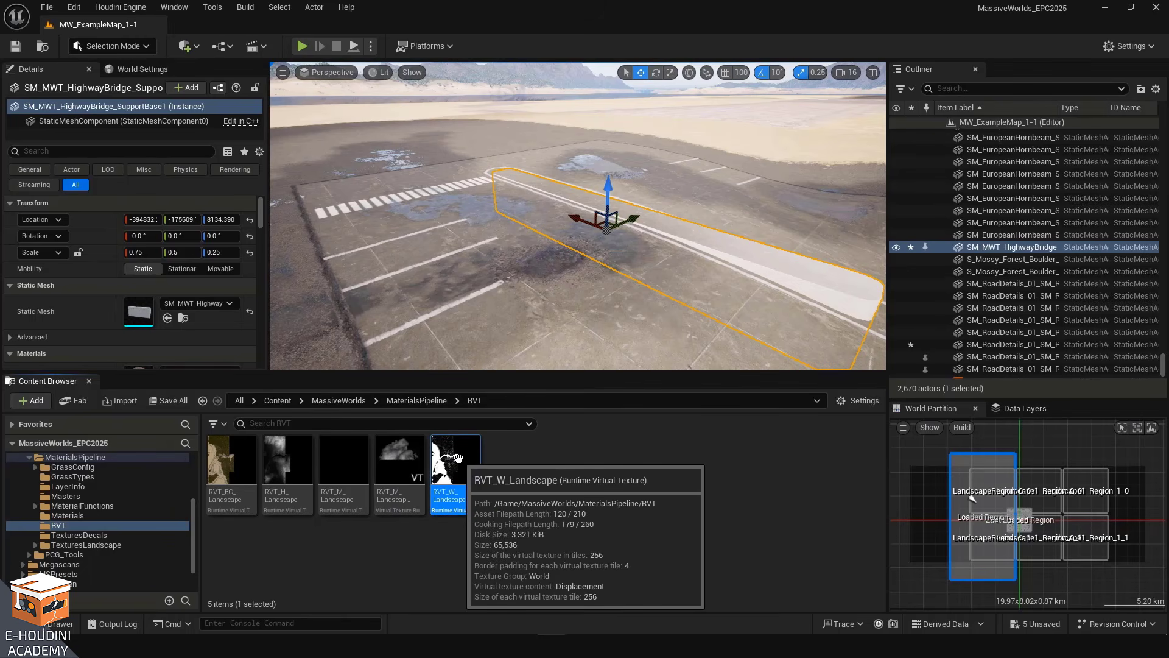
{"action": "right_click_drag", "start_coordinate": [524, 244], "coordinate": [390, 305]}
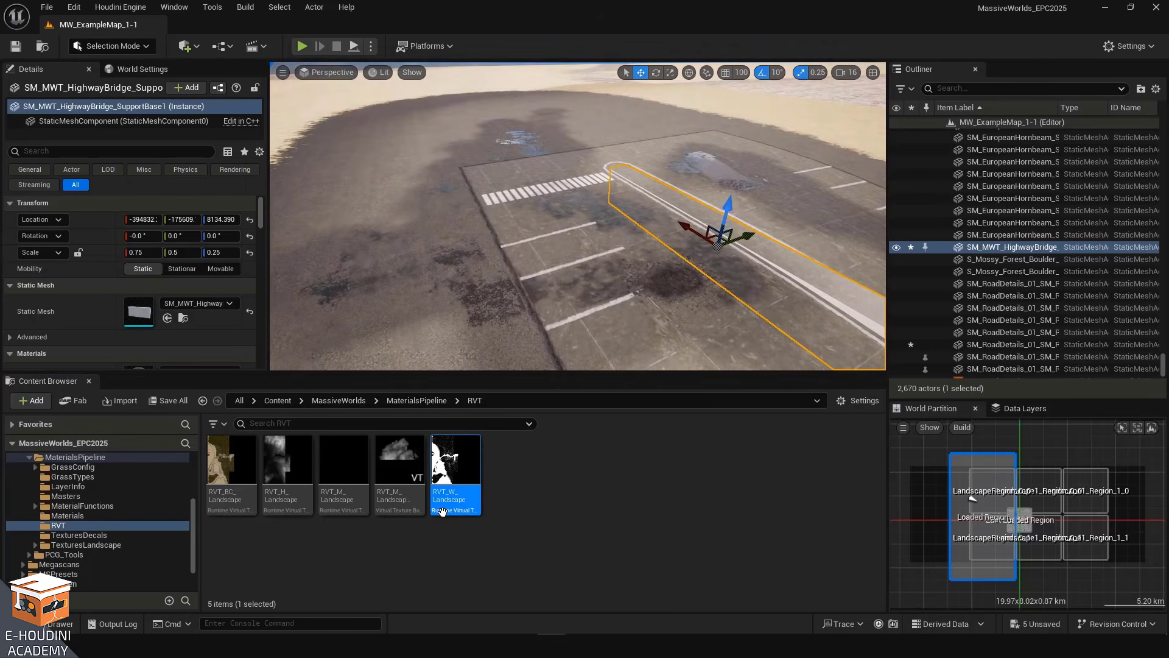
{"action": "right_click_drag", "start_coordinate": [660, 295], "coordinate": [584, 304]}
{"action": "left_click_drag", "start_coordinate": [628, 230], "coordinate": [560, 242]}
{"action": "right_click_drag", "start_coordinate": [542, 292], "coordinate": [514, 334]}
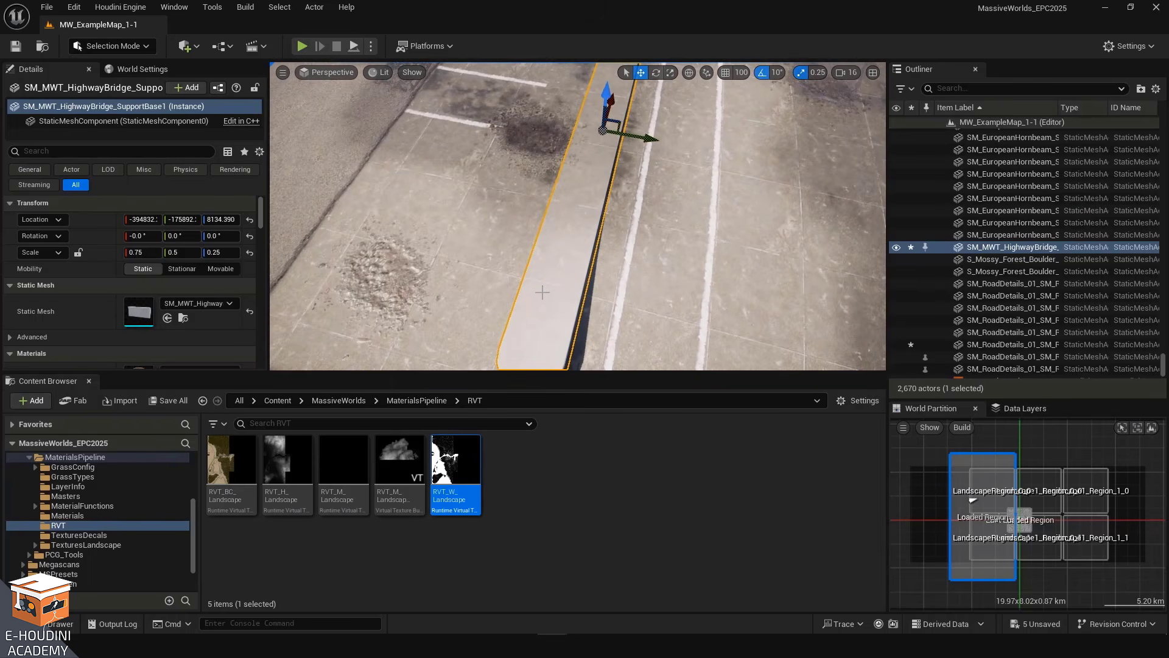
{"action": "right_click_drag", "start_coordinate": [556, 301], "coordinate": [558, 136]}
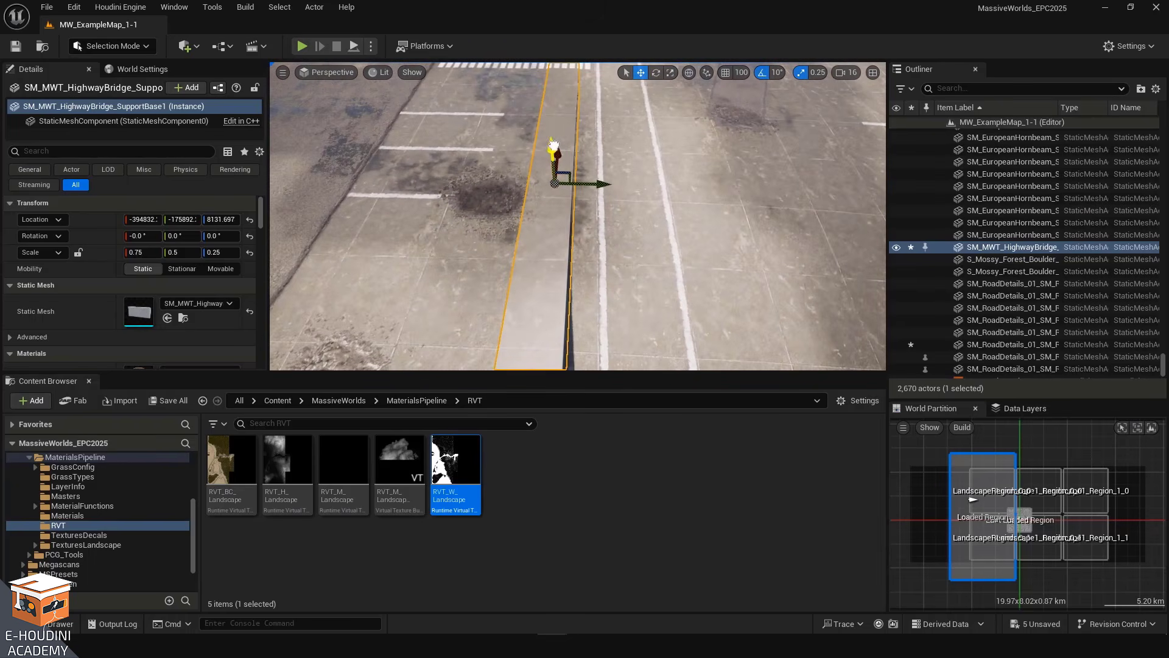
{"action": "left_click_drag", "start_coordinate": [553, 144], "coordinate": [556, 148]}
Orbit around the parking slab and fly to a road section to examine how placed meshes blend into the landscape
{"action": "left_click_drag", "start_coordinate": [601, 185], "coordinate": [678, 206]}
{"action": "key", "text": "a"}
{"action": "right_click_drag", "start_coordinate": [535, 190], "coordinate": [646, 170]}
{"action": "left_click_drag", "start_coordinate": [630, 207], "coordinate": [630, 204]}
{"action": "right_click_drag", "start_coordinate": [630, 205], "coordinate": [638, 228]}
{"action": "key", "text": "s"}
{"action": "mouse_move", "coordinate": [388, 186]}
{"action": "right_mouse_down"}
{"action": "mouse_move", "coordinate": [375, 200]}
{"action": "mouse_move", "coordinate": [391, 203]}
{"action": "mouse_move", "coordinate": [389, 187]}
{"action": "right_mouse_up"}
{"action": "right_click_drag", "start_coordinate": [571, 297], "coordinate": [640, 295]}
{"action": "key", "text": "Escape"}
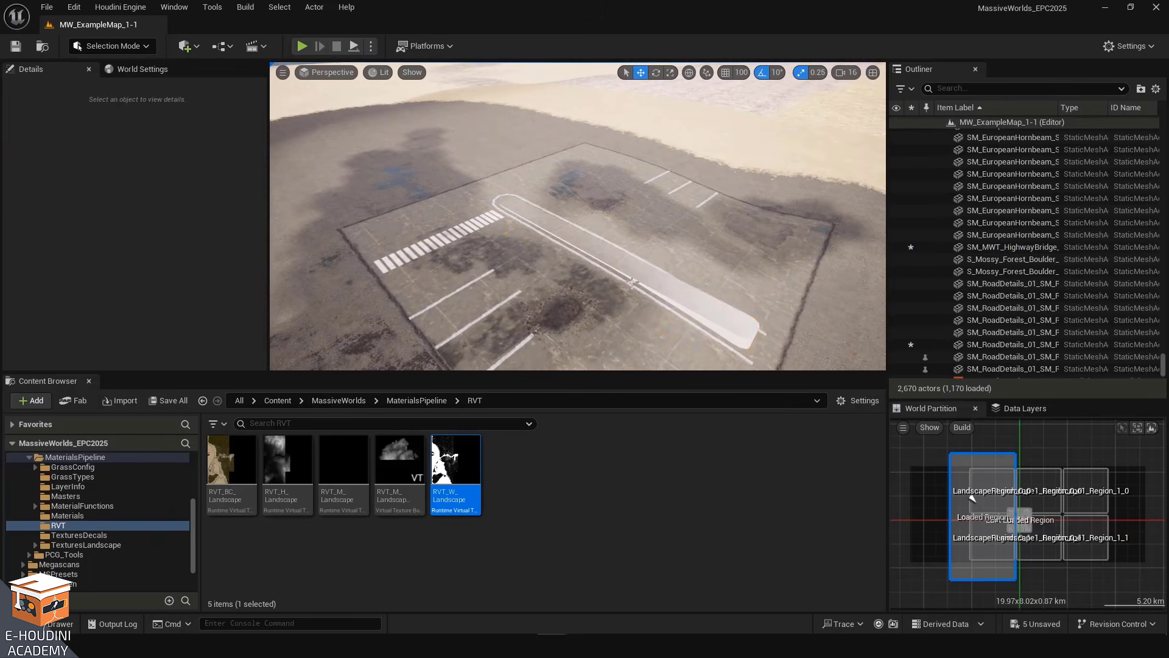
{"action": "right_click_drag", "start_coordinate": [578, 243], "coordinate": [578, 249]}
{"action": "key", "text": "q"}
{"action": "right_click_drag", "start_coordinate": [524, 311], "coordinate": [519, 292]}
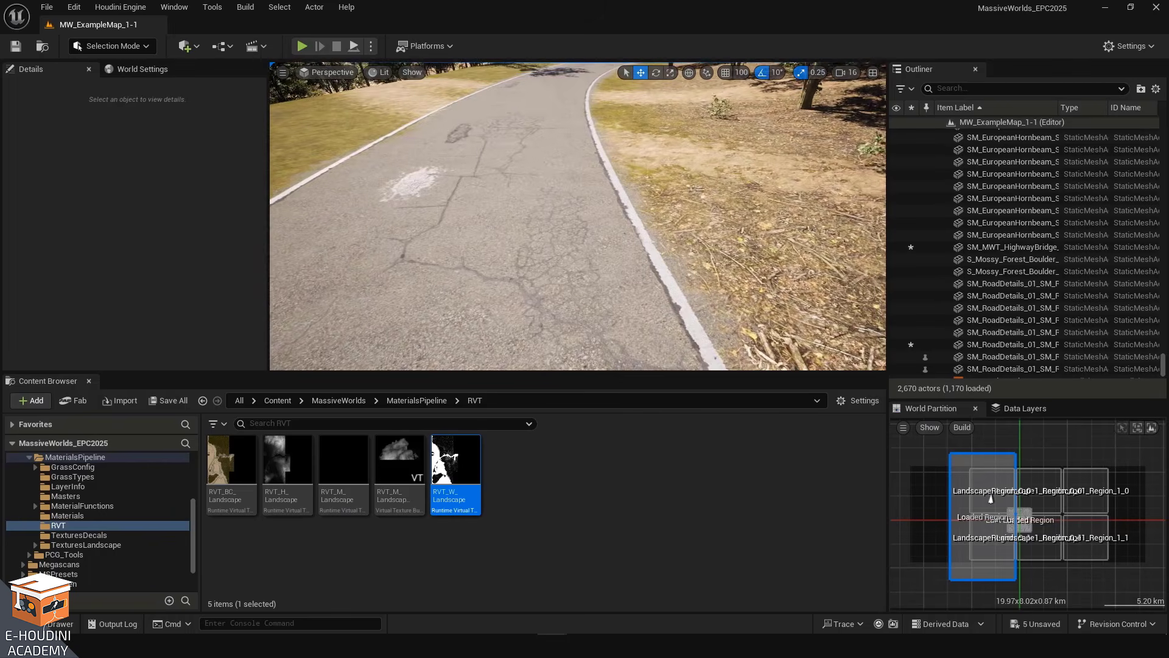
{"action": "right_click_drag", "start_coordinate": [578, 216], "coordinate": [578, 198]}
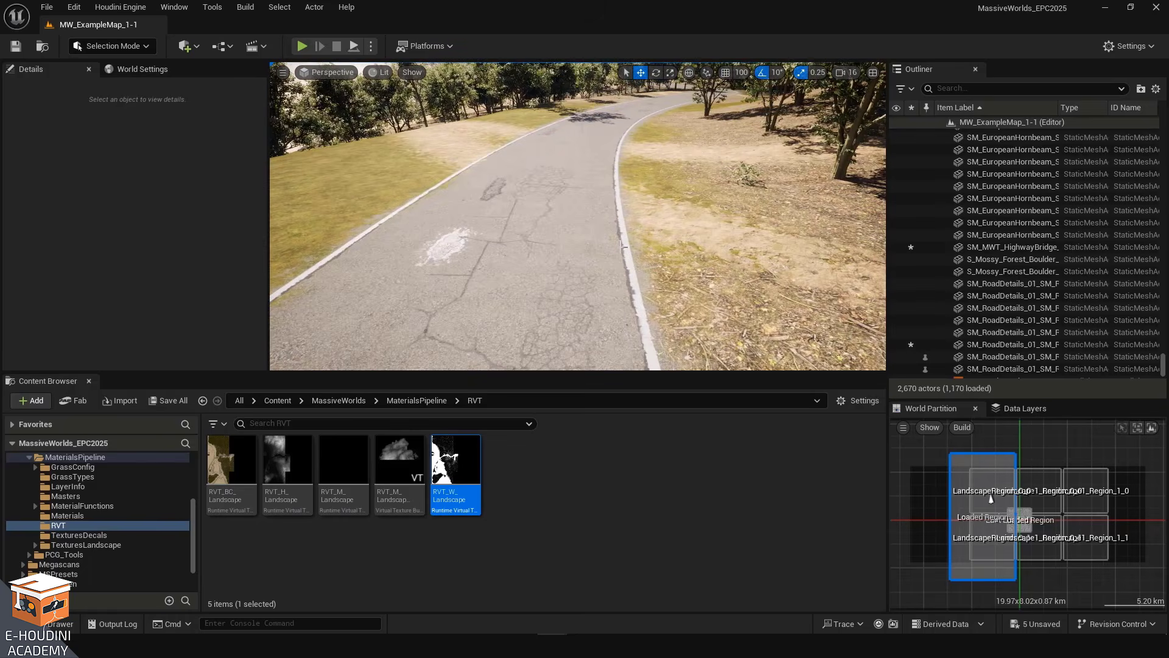
Find the BC runtime virtual texture volume in the Outliner and turn off its Hide Primitives option
{"action": "left_click", "coordinate": [994, 91]}
{"action": "type", "text": "runtime"}
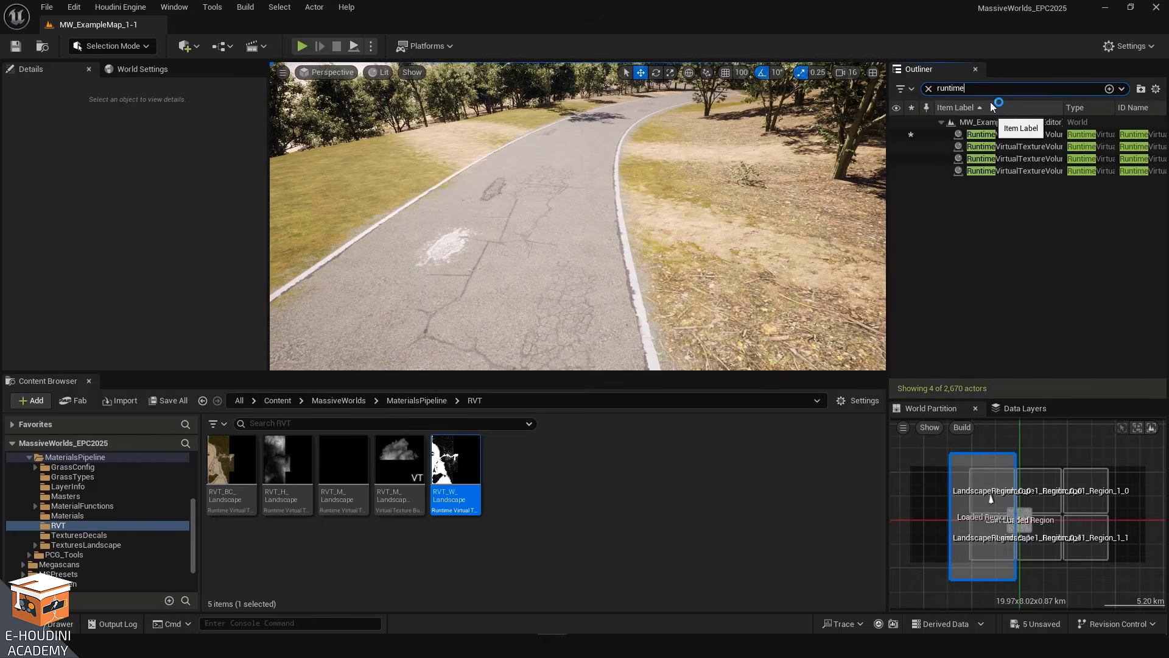
{"action": "left_click", "coordinate": [1033, 131]}
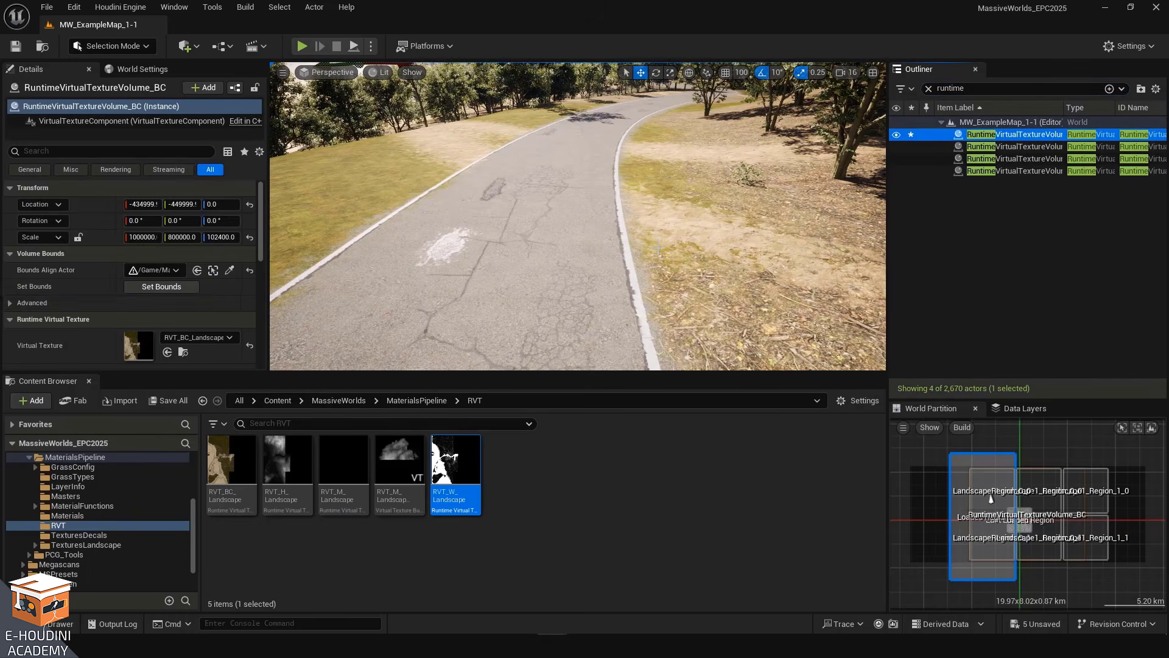
{"action": "scroll", "coordinate": [105, 286], "scroll_direction": "down", "scroll_amount": 3}
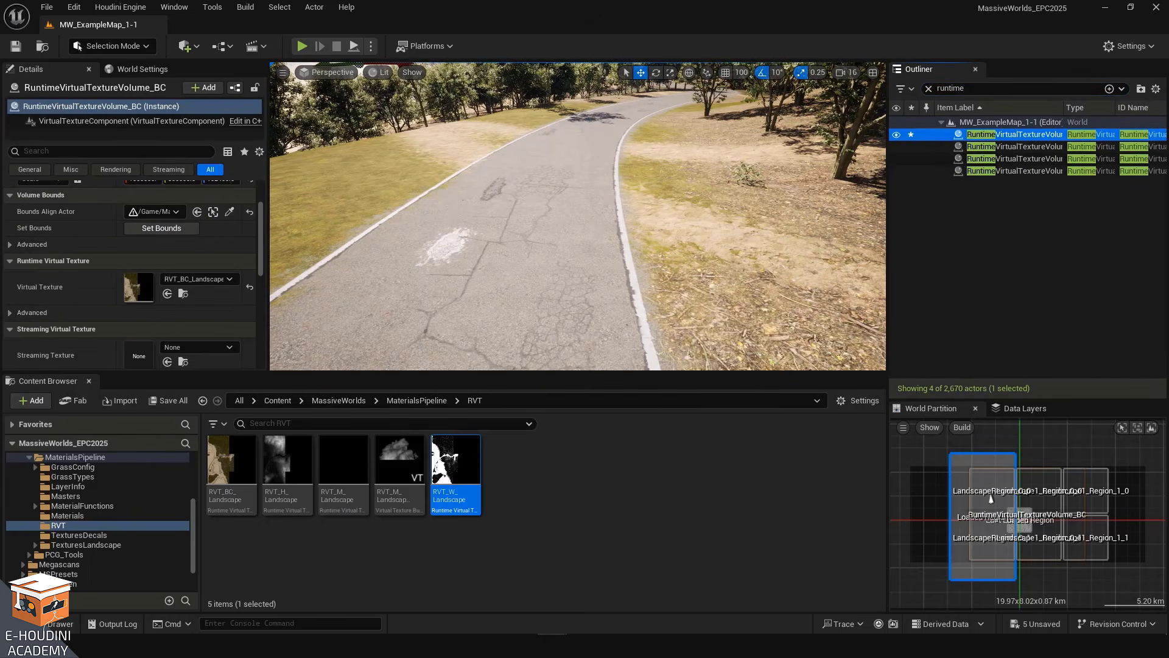
{"action": "right_click_drag", "start_coordinate": [600, 246], "coordinate": [673, 244]}
{"action": "key", "text": "w"}
{"action": "right_click_drag", "start_coordinate": [586, 283], "coordinate": [598, 295]}
{"action": "key", "text": "g"}
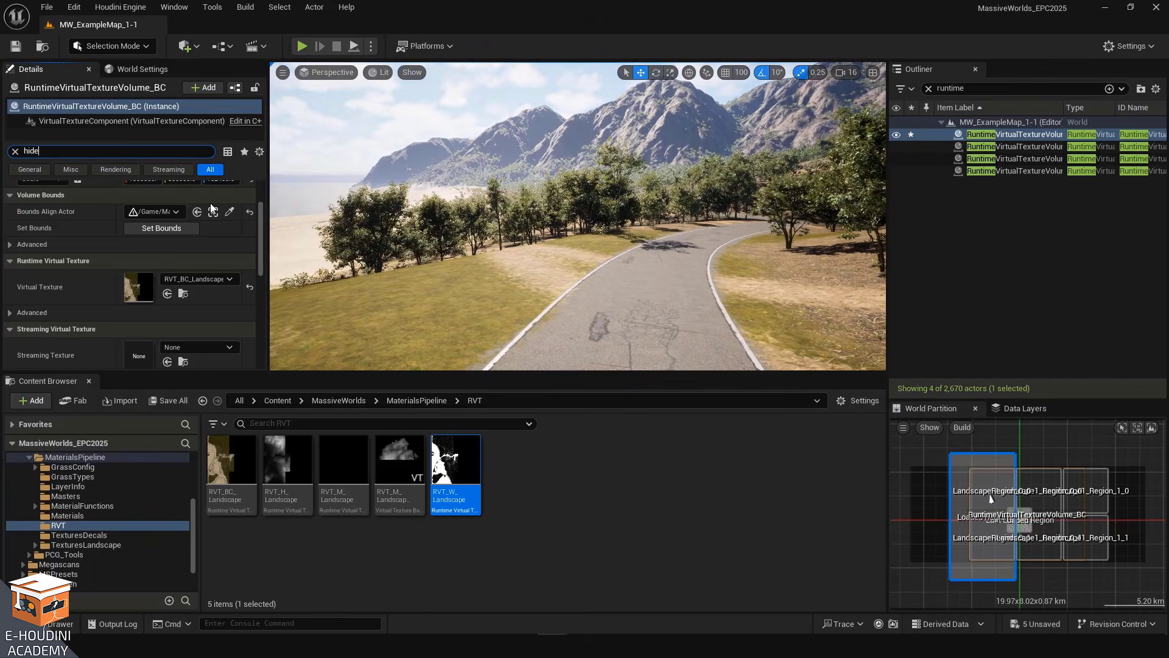
{"action": "type", "text": "m"}
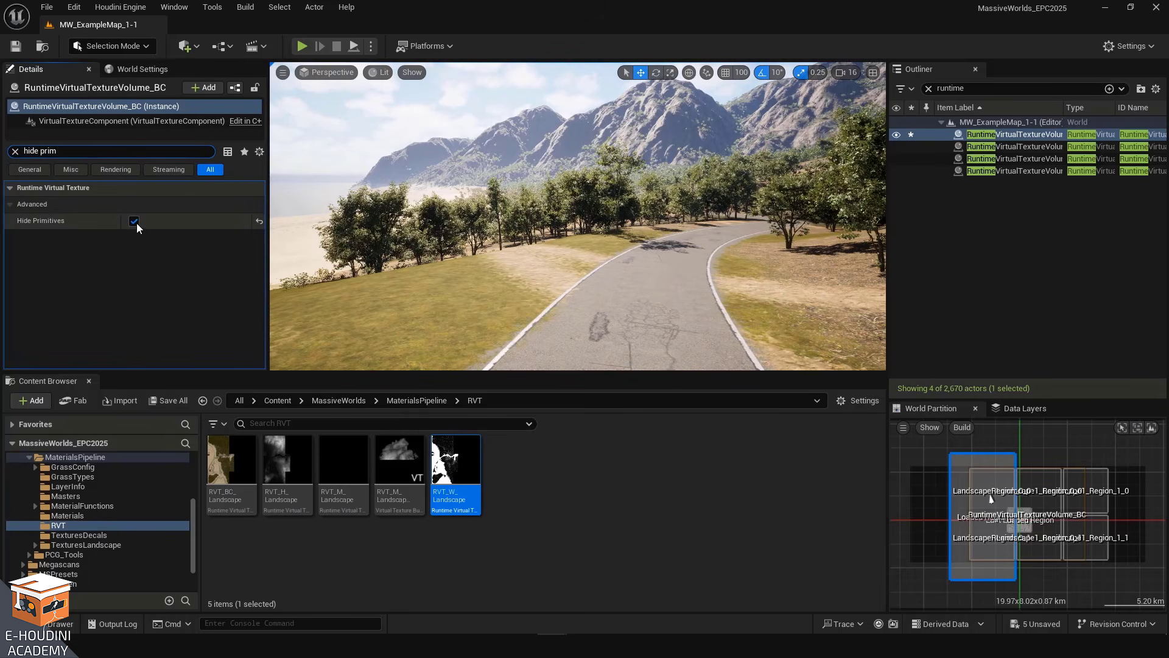
{"action": "key", "text": "w"}
{"action": "right_click_drag", "start_coordinate": [390, 214], "coordinate": [399, 253]}
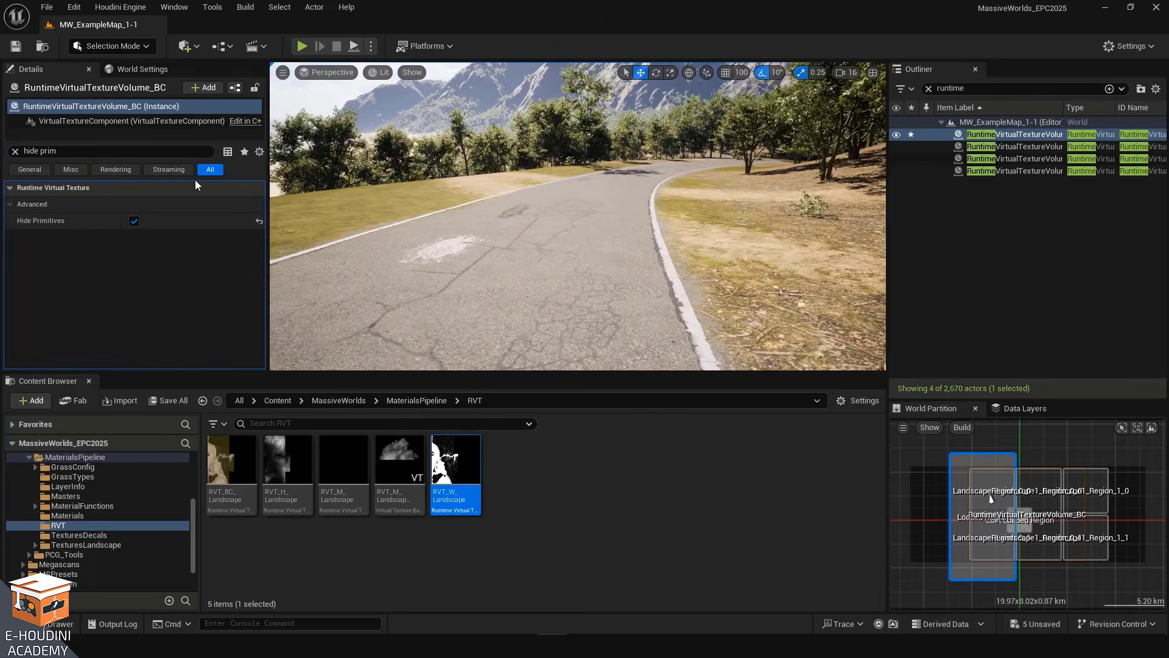
{"action": "left_click", "coordinate": [134, 220]}
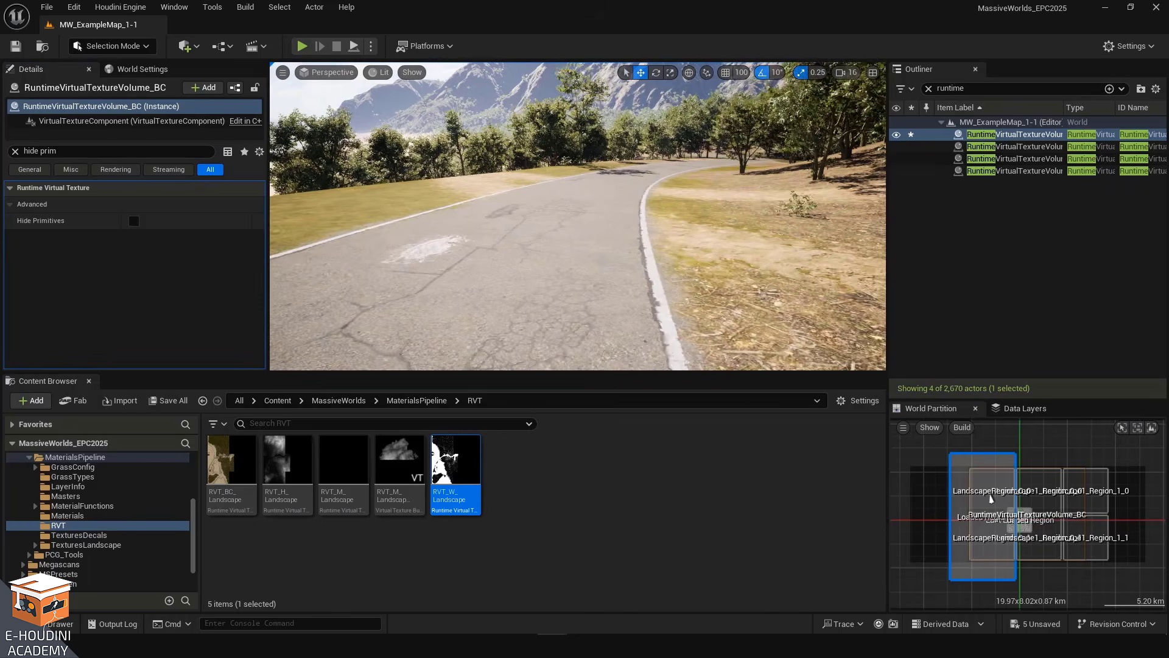
Select the stamped road-patch instance on the road and view its meshes from above
{"action": "right_click_drag", "start_coordinate": [609, 256], "coordinate": [630, 298]}
{"action": "left_click", "coordinate": [625, 254]}
{"action": "key", "text": "w"}
{"action": "right_click_drag", "start_coordinate": [499, 277], "coordinate": [524, 281]}
{"action": "key", "text": "s"}
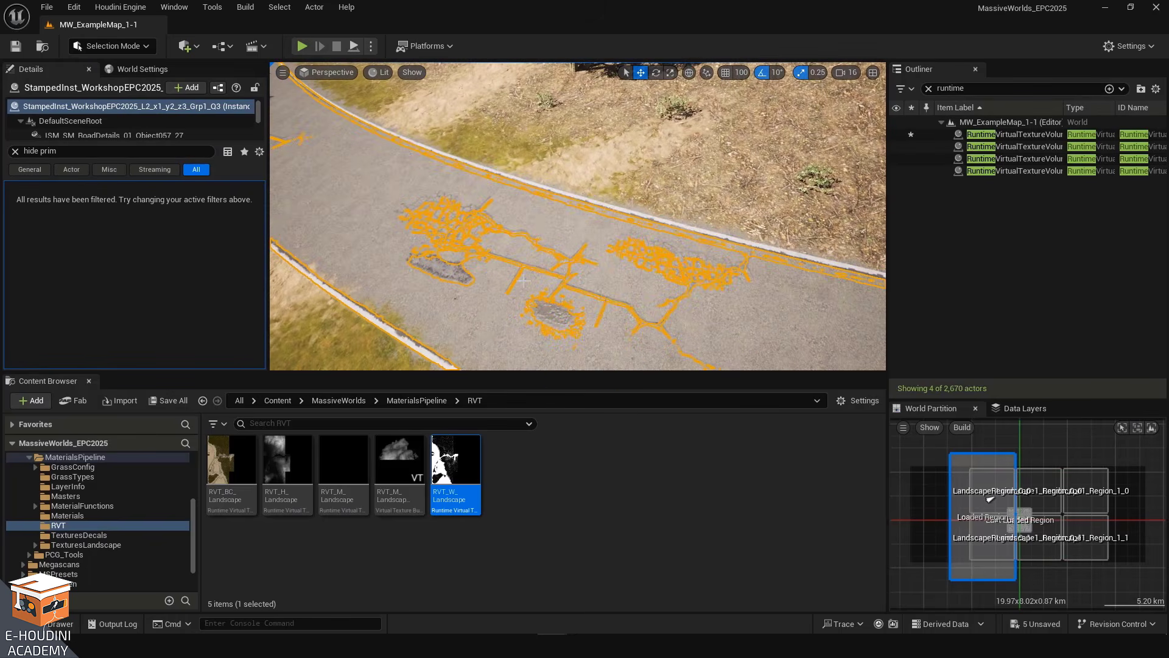
{"action": "left_click_drag", "start_coordinate": [568, 372], "coordinate": [568, 528]}
{"action": "right_click_drag", "start_coordinate": [577, 305], "coordinate": [588, 295]}
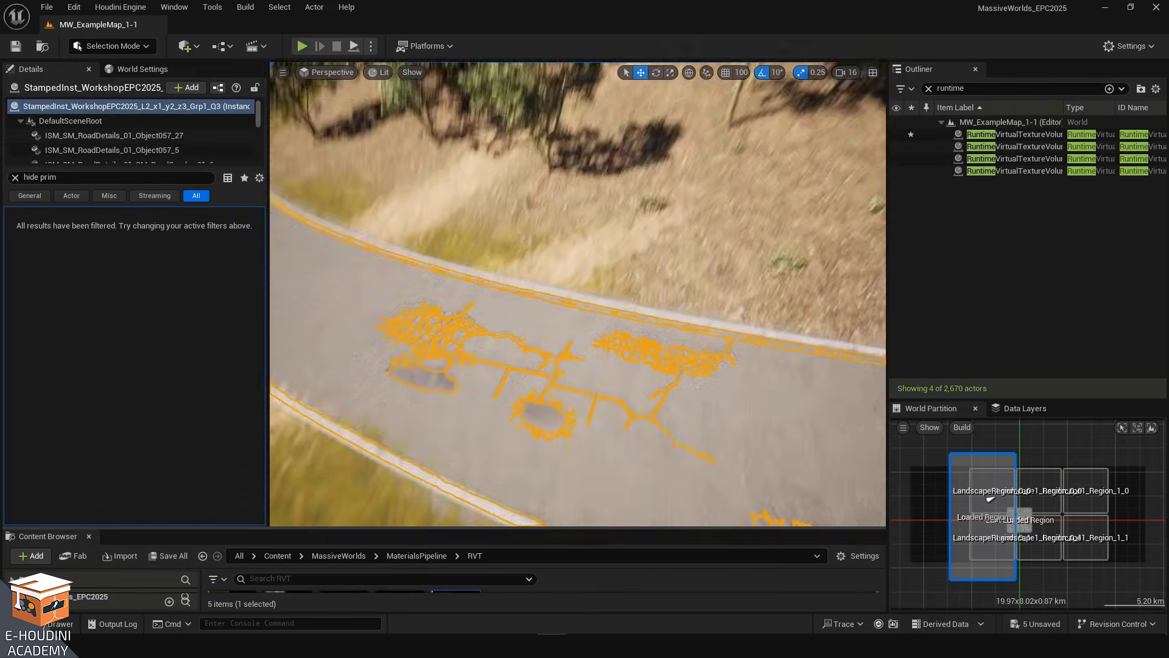
Clear the Outliner search and toggle the stamped instance's visibility repeatedly to compare the road with and without it
{"action": "left_click", "coordinate": [929, 88]}
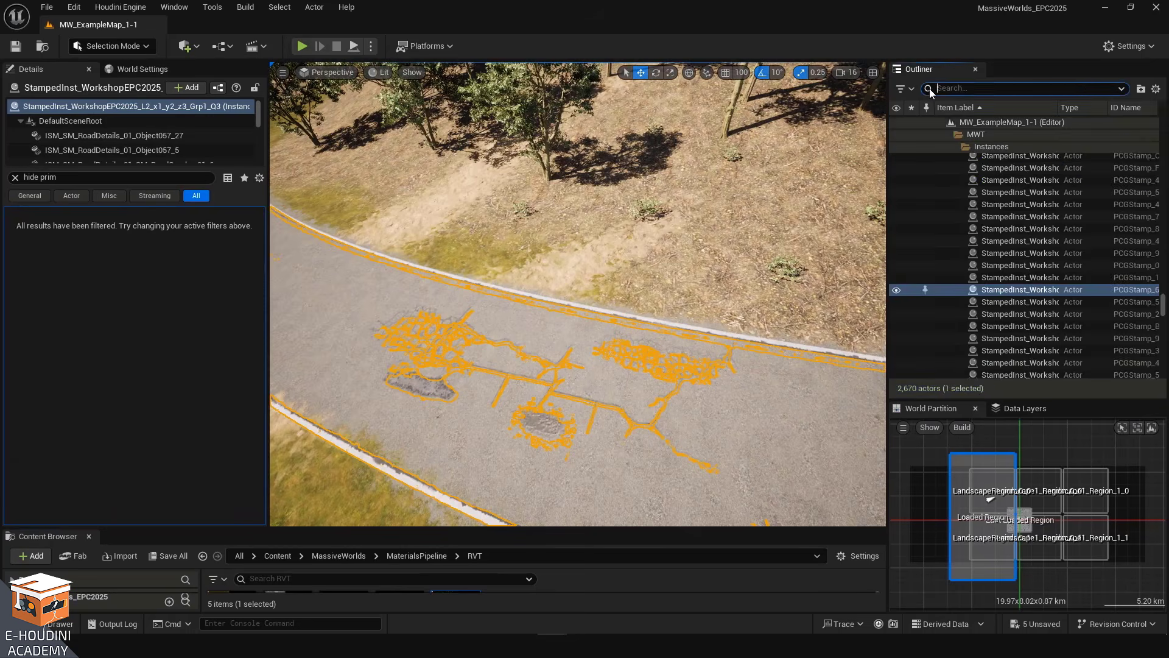
{"action": "left_click", "coordinate": [897, 291]}
{"action": "right_click_drag", "start_coordinate": [792, 290], "coordinate": [628, 293]}
{"action": "key", "text": "w"}
{"action": "key", "text": "w"}
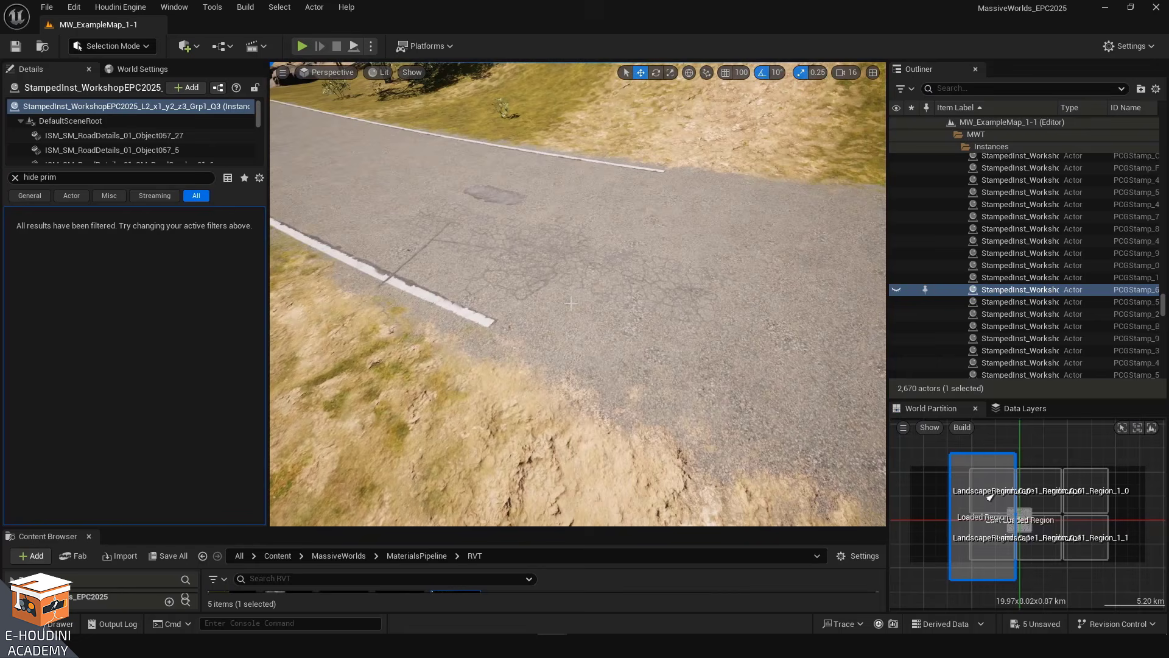
{"action": "left_click", "coordinate": [896, 291]}
{"action": "left_click", "coordinate": [896, 292]}
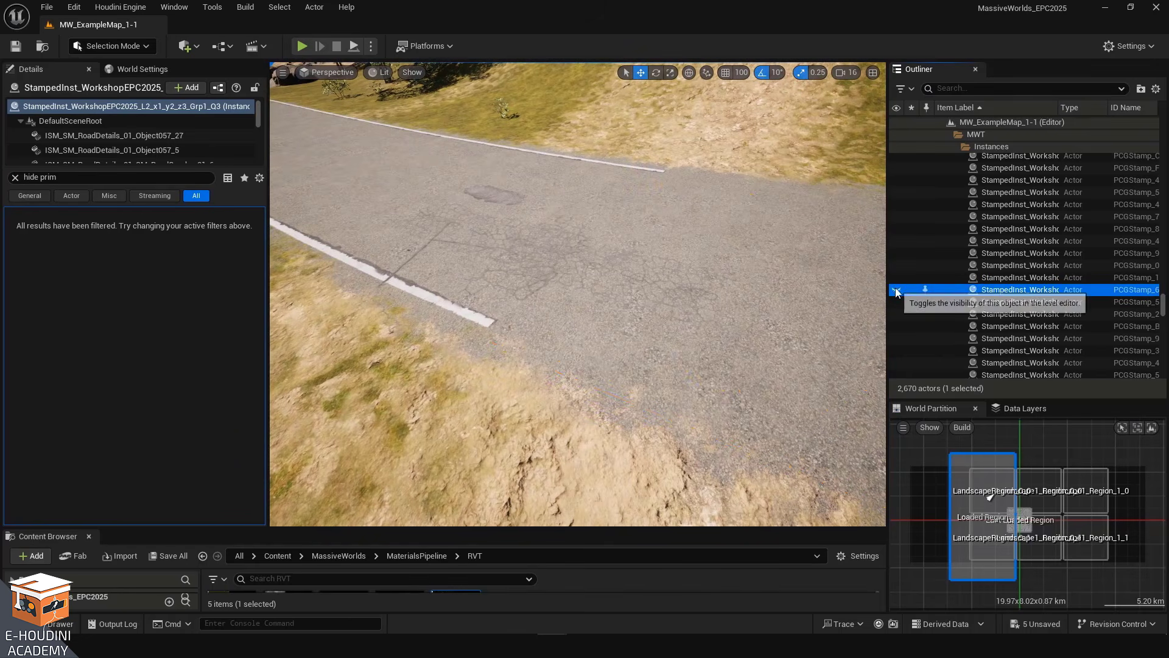
{"action": "left_click", "coordinate": [896, 292]}
{"action": "left_click", "coordinate": [896, 291]}
{"action": "left_click", "coordinate": [896, 292]}
Fly along the road to examine how the patch meshes blend into the asphalt
{"action": "key", "text": "w"}
{"action": "right_click_drag", "start_coordinate": [731, 286], "coordinate": [844, 280]}
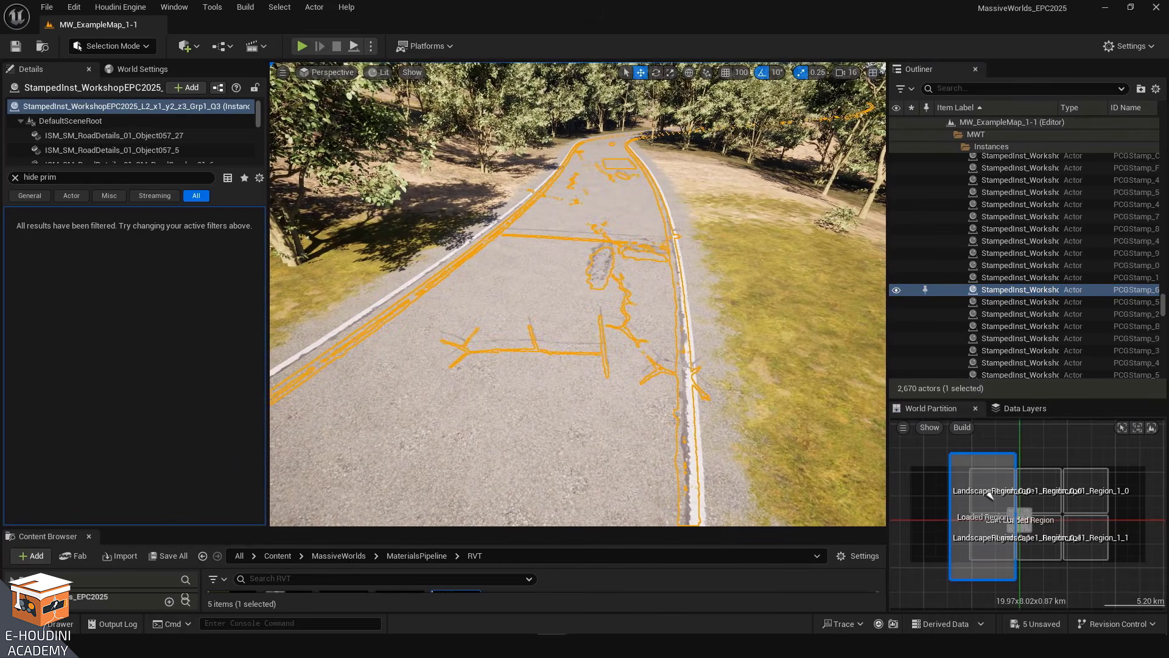
{"action": "right_click_drag", "start_coordinate": [844, 280], "coordinate": [828, 277]}
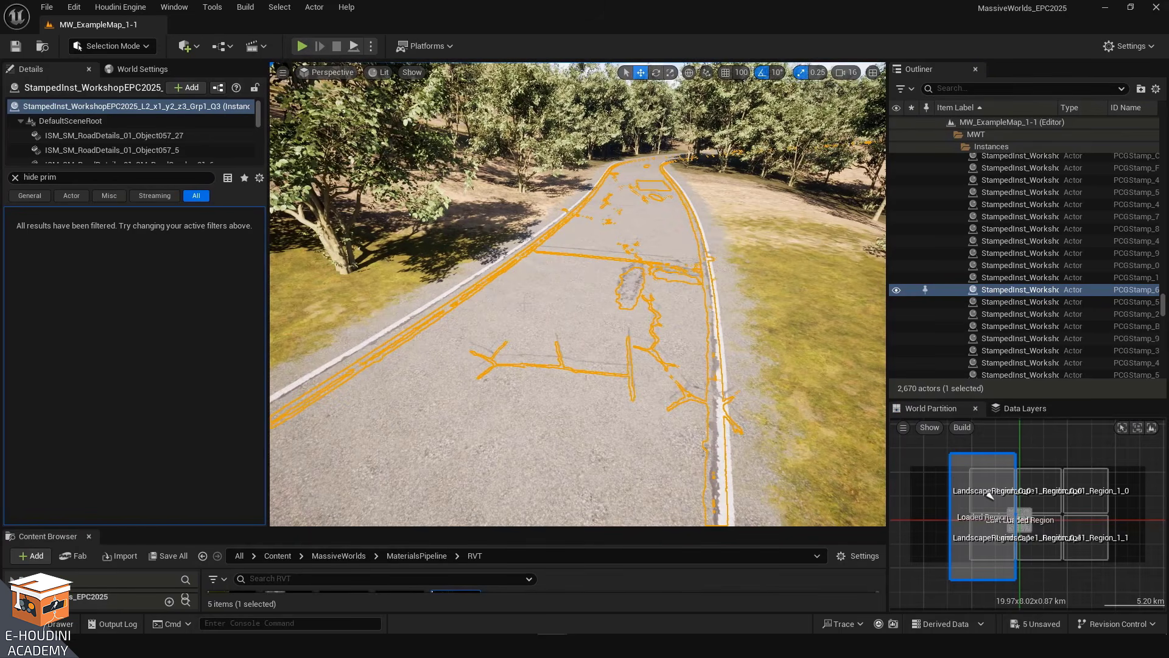
{"action": "key", "text": "w"}
{"action": "right_click_drag", "start_coordinate": [627, 278], "coordinate": [627, 135]}
{"action": "right_click_drag", "start_coordinate": [572, 183], "coordinate": [835, 243]}
{"action": "key", "text": "w"}
{"action": "right_click_drag", "start_coordinate": [596, 272], "coordinate": [629, 287]}
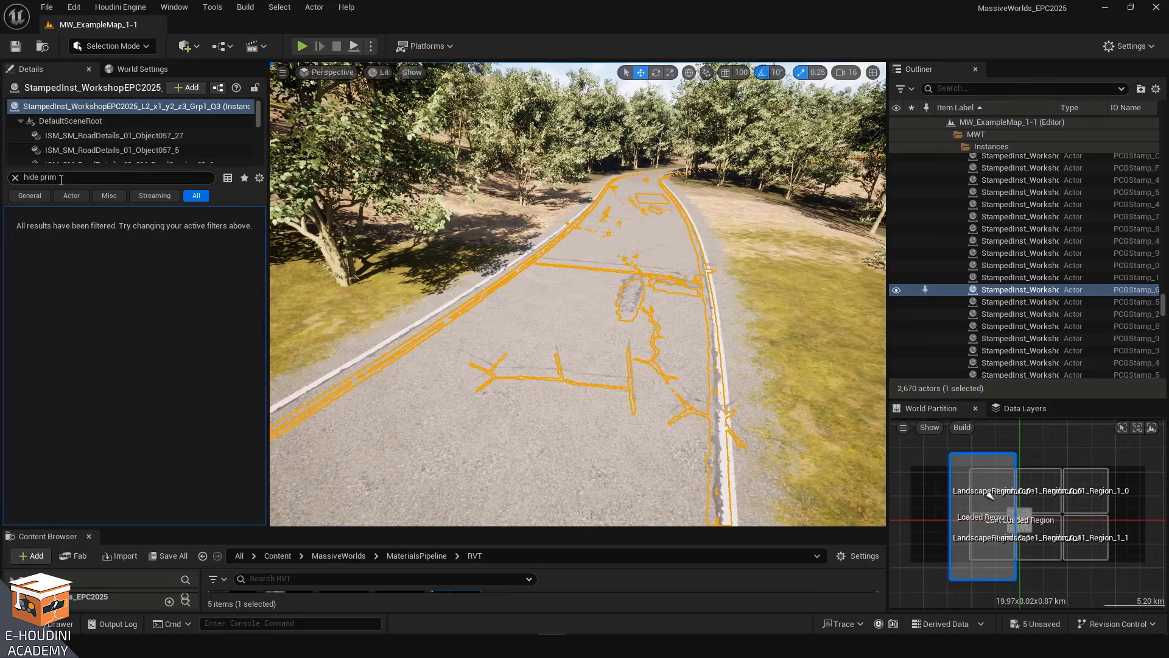
{"action": "right_click_drag", "start_coordinate": [629, 286], "coordinate": [605, 327]}
{"action": "key", "text": "d"}
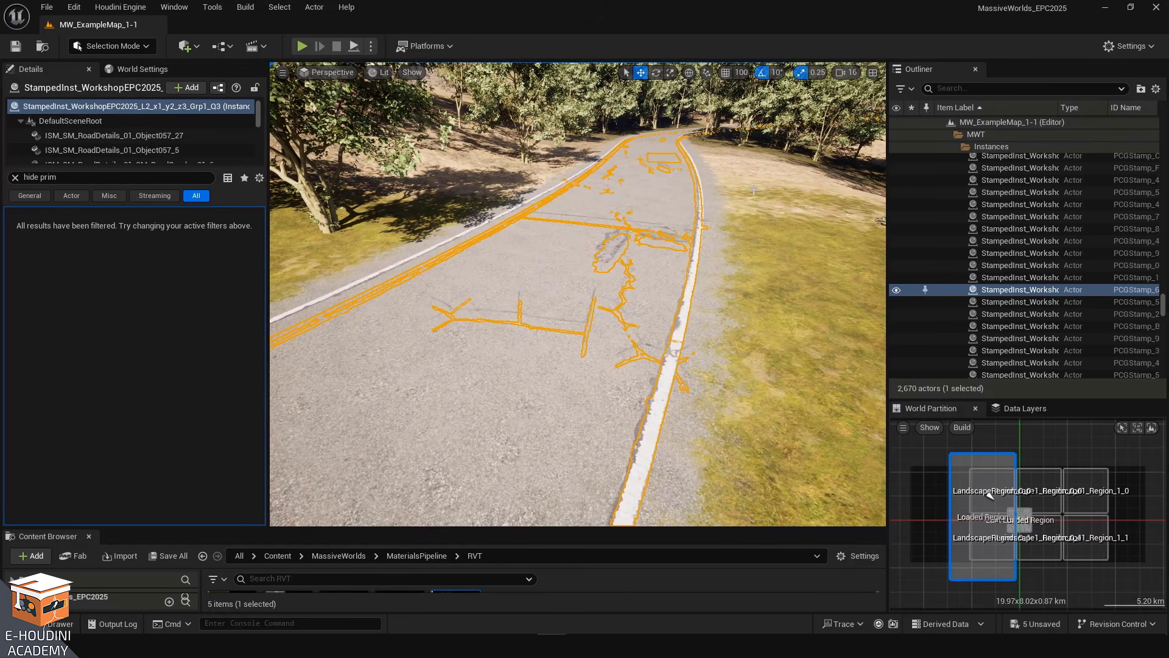
{"action": "mouse_move", "coordinate": [753, 277]}
{"action": "right_mouse_down"}
{"action": "mouse_move", "coordinate": [751, 294]}
{"action": "mouse_move", "coordinate": [755, 280]}
{"action": "right_mouse_up"}
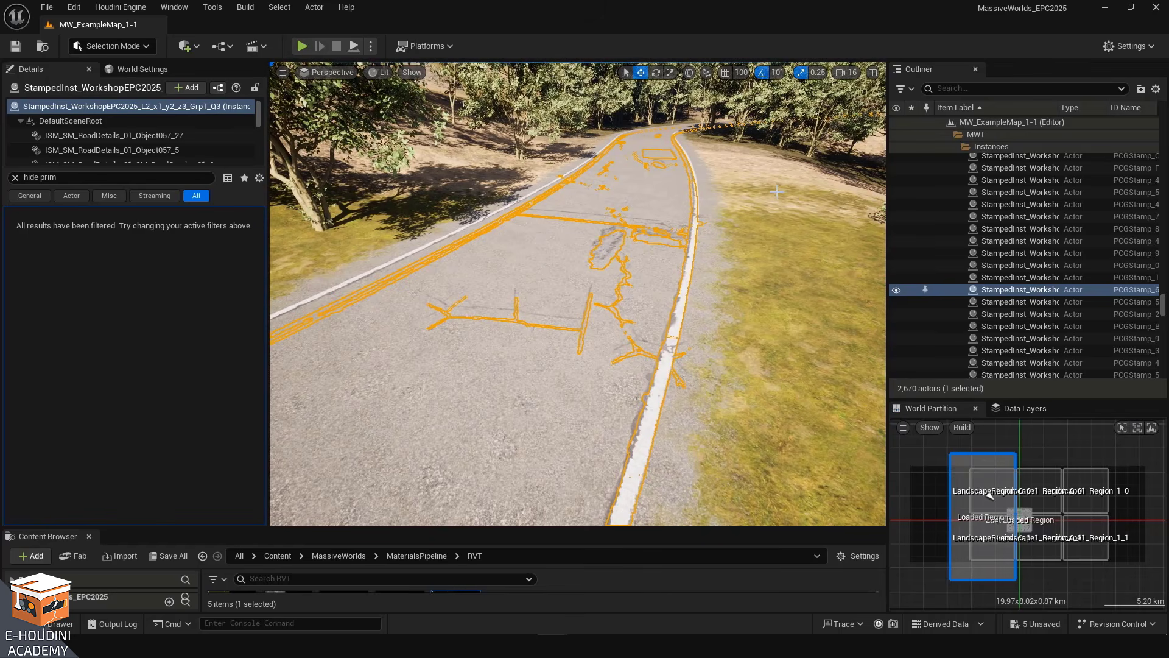
{"action": "right_click_drag", "start_coordinate": [789, 289], "coordinate": [769, 298]}
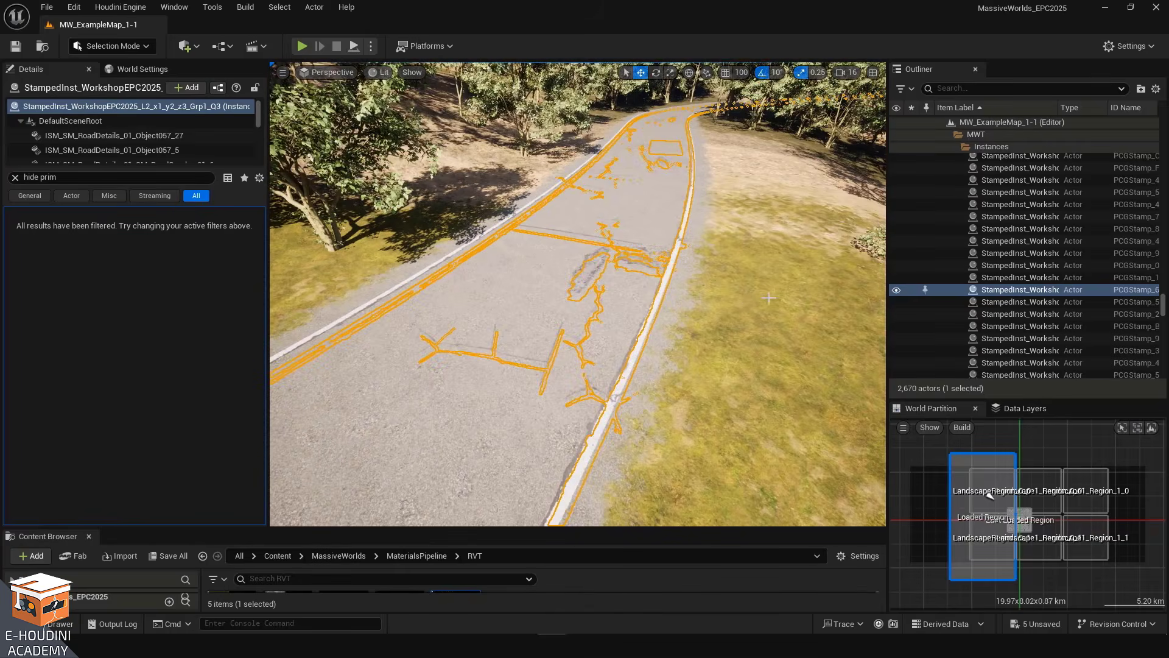
Inspect the road's asphalt patches up close and fly back to the parking slab
{"action": "left_click", "coordinate": [728, 244]}
{"action": "key", "text": "w"}
{"action": "right_click_drag", "start_coordinate": [727, 244], "coordinate": [725, 273]}
{"action": "right_click_drag", "start_coordinate": [730, 196], "coordinate": [724, 187]}
{"action": "mouse_move", "coordinate": [665, 298]}
{"action": "right_mouse_down"}
{"action": "mouse_move", "coordinate": [651, 299]}
{"action": "mouse_move", "coordinate": [664, 297]}
{"action": "right_mouse_up"}
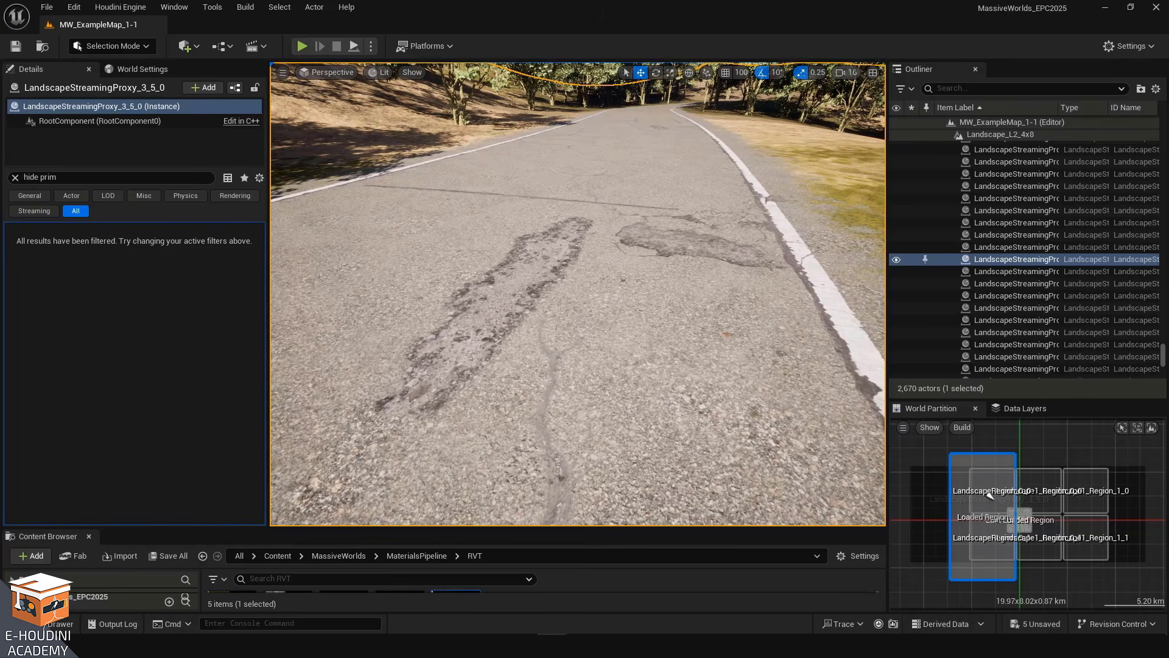
{"action": "mouse_move", "coordinate": [664, 297]}
{"action": "right_mouse_down"}
{"action": "mouse_move", "coordinate": [675, 297]}
{"action": "mouse_move", "coordinate": [664, 293]}
{"action": "right_mouse_up"}
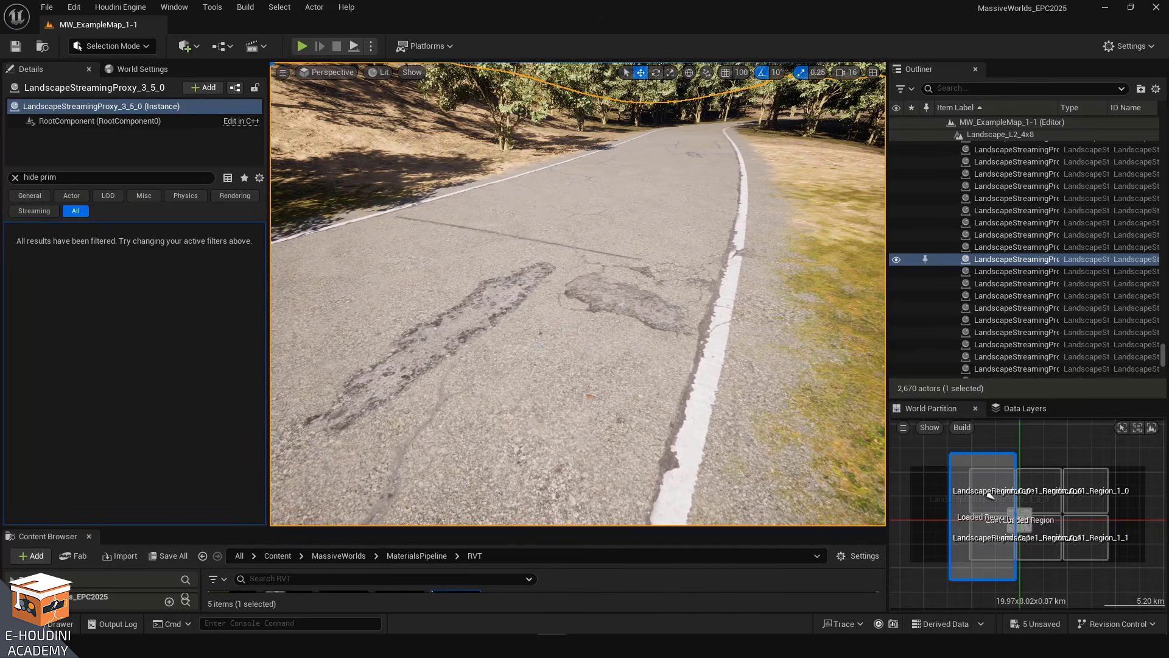
{"action": "right_click_drag", "start_coordinate": [578, 293], "coordinate": [666, 285]}
{"action": "key", "text": "d"}
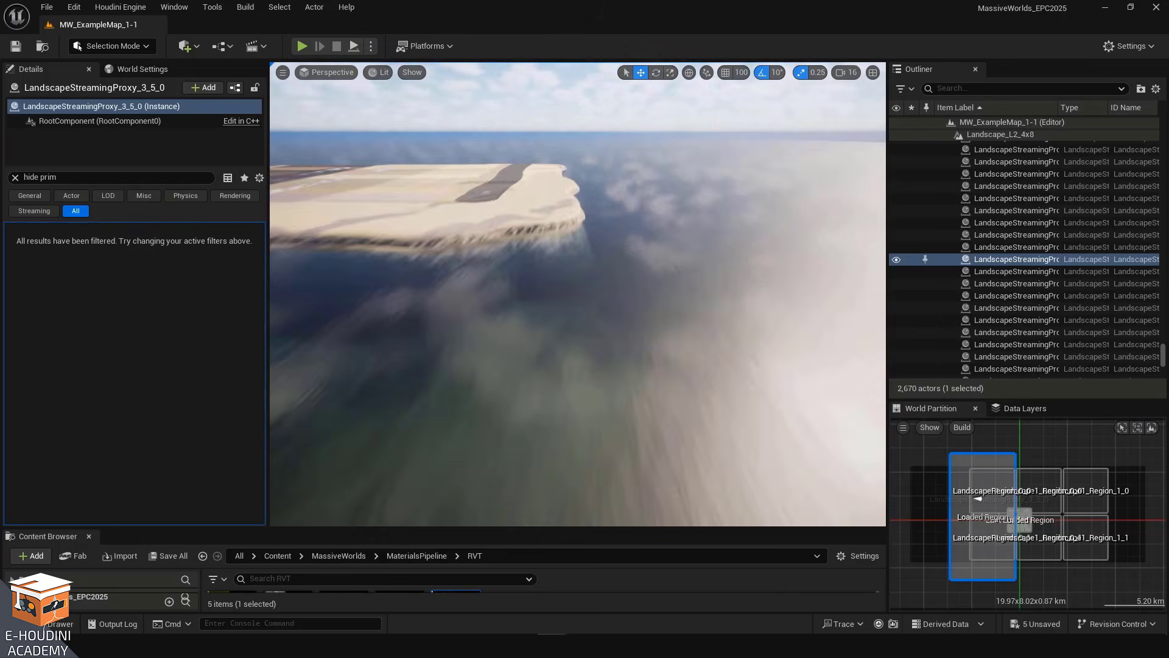
{"action": "key", "text": "w"}
{"action": "right_click_drag", "start_coordinate": [578, 294], "coordinate": [626, 335]}
Multi-select several road-detail patch and stripe meshes on the parking slab
{"action": "left_click", "coordinate": [626, 335]}
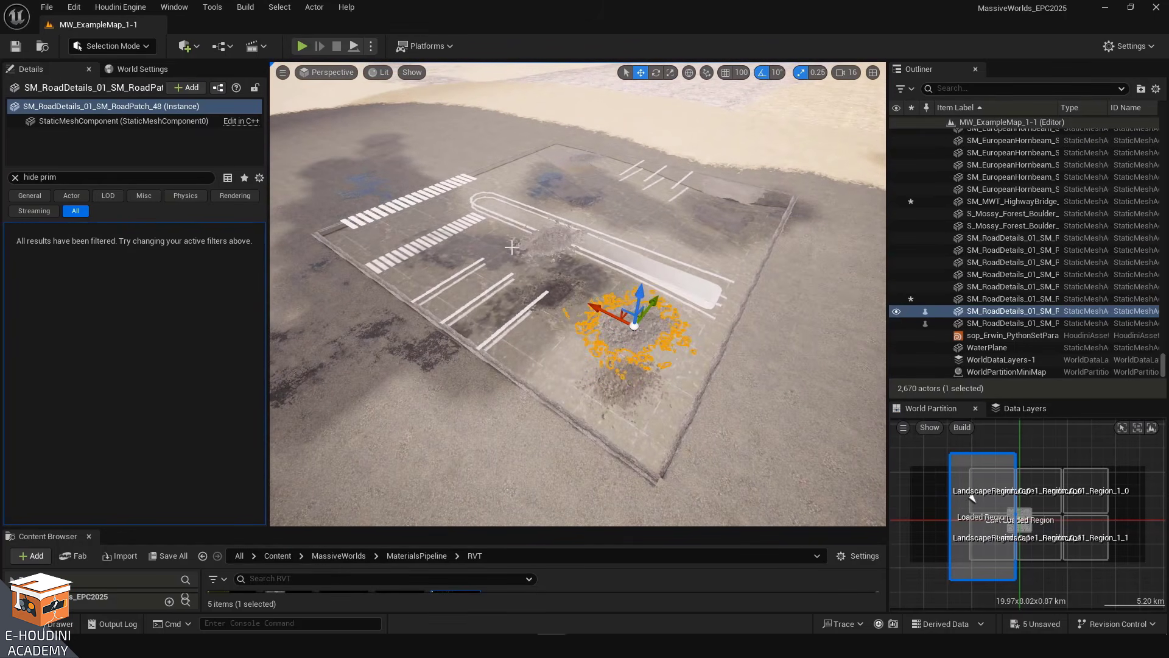
{"action": "left_click", "coordinate": [546, 238], "text": "ctrl"}
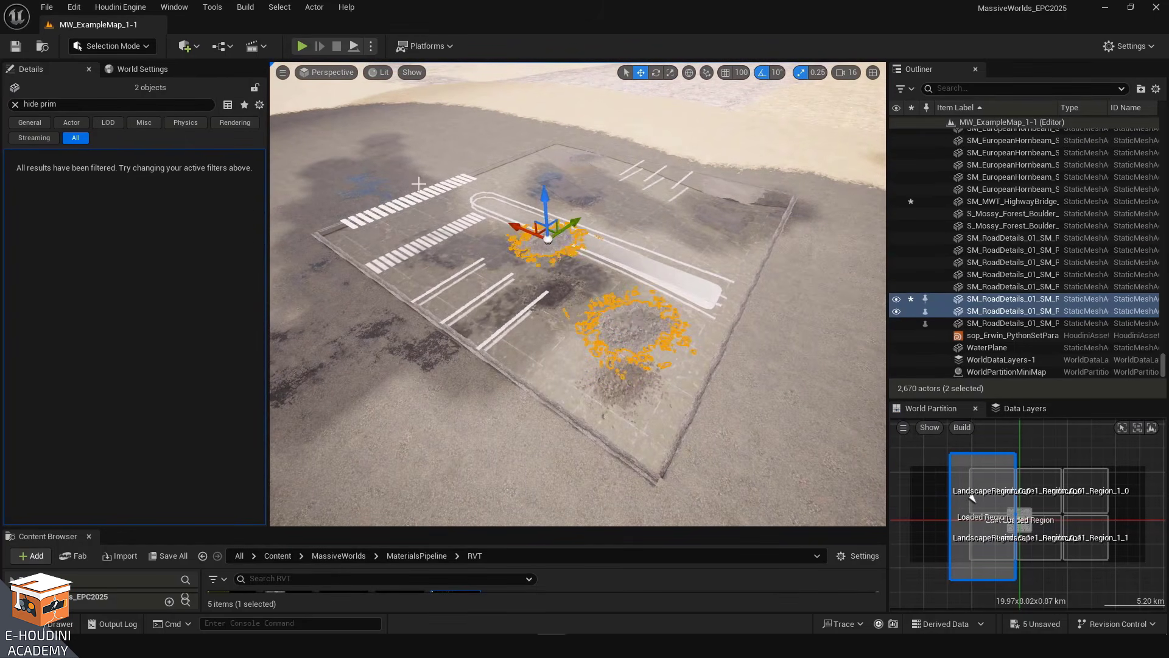
{"action": "left_click", "coordinate": [476, 262], "text": "ctrl"}
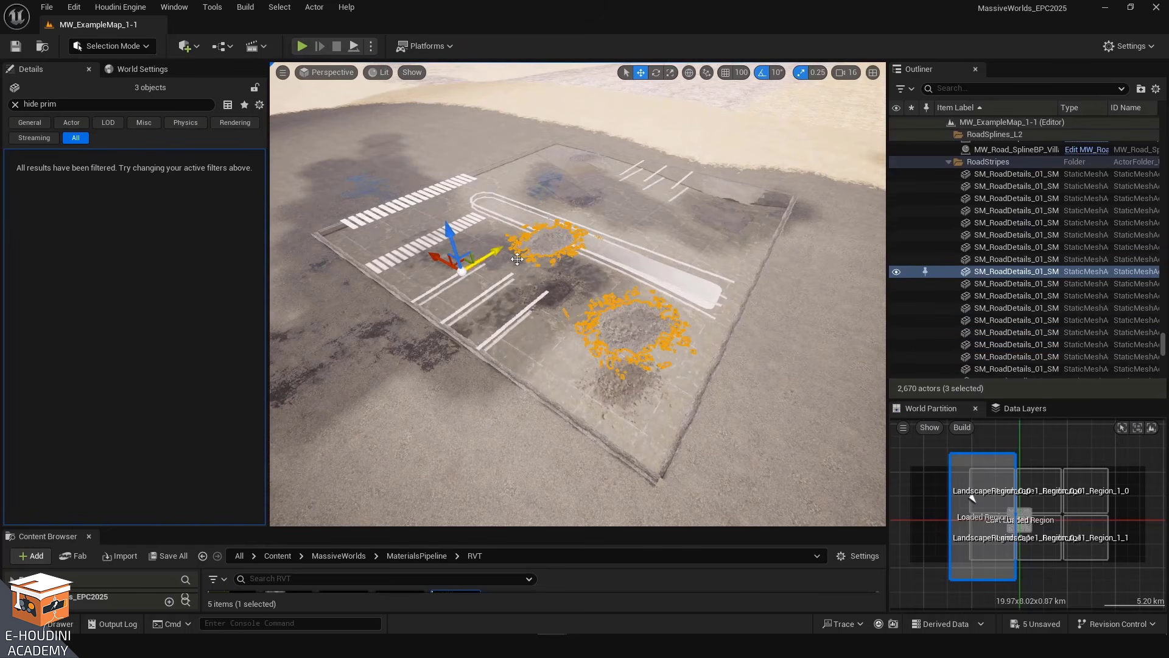
{"action": "left_click", "coordinate": [466, 337], "text": "ctrl"}
{"action": "left_click", "coordinate": [465, 339], "text": "ctrl"}
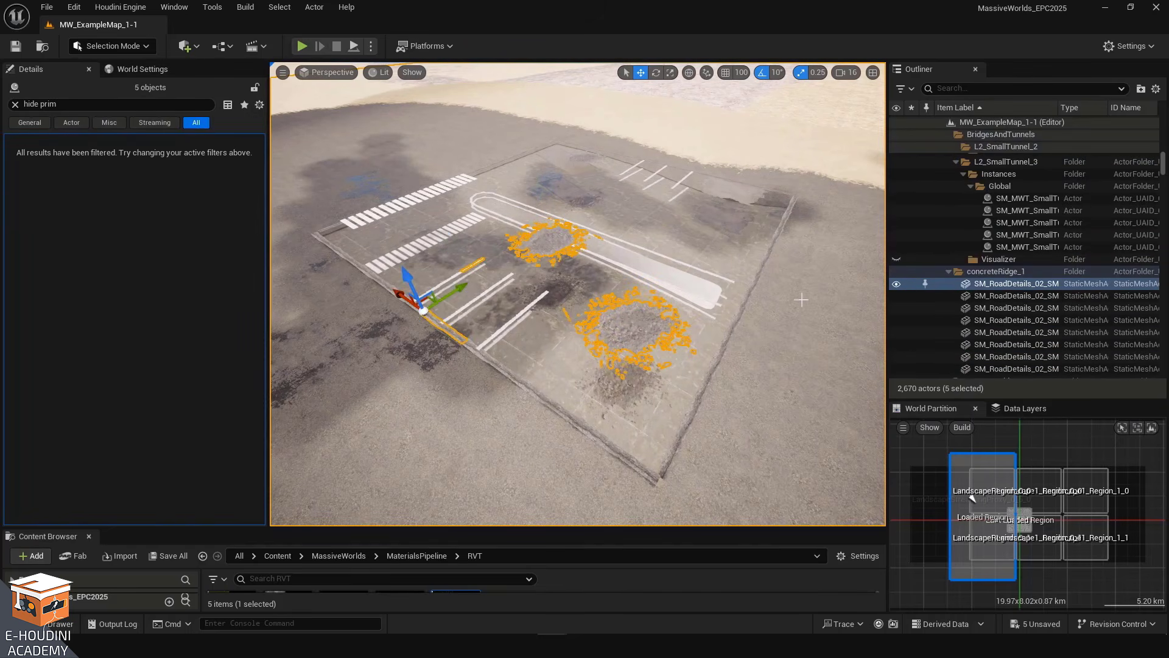
Select a single asphalt road patch mesh on the parking slab
{"action": "left_click", "coordinate": [565, 327], "text": "ctrl"}
{"action": "mouse_move", "coordinate": [594, 351]}
{"action": "right_mouse_down"}
{"action": "mouse_move", "coordinate": [577, 318]}
{"action": "mouse_move", "coordinate": [582, 335]}
{"action": "right_mouse_up"}
{"action": "scroll", "coordinate": [1035, 262], "scroll_direction": "down", "scroll_amount": 1}
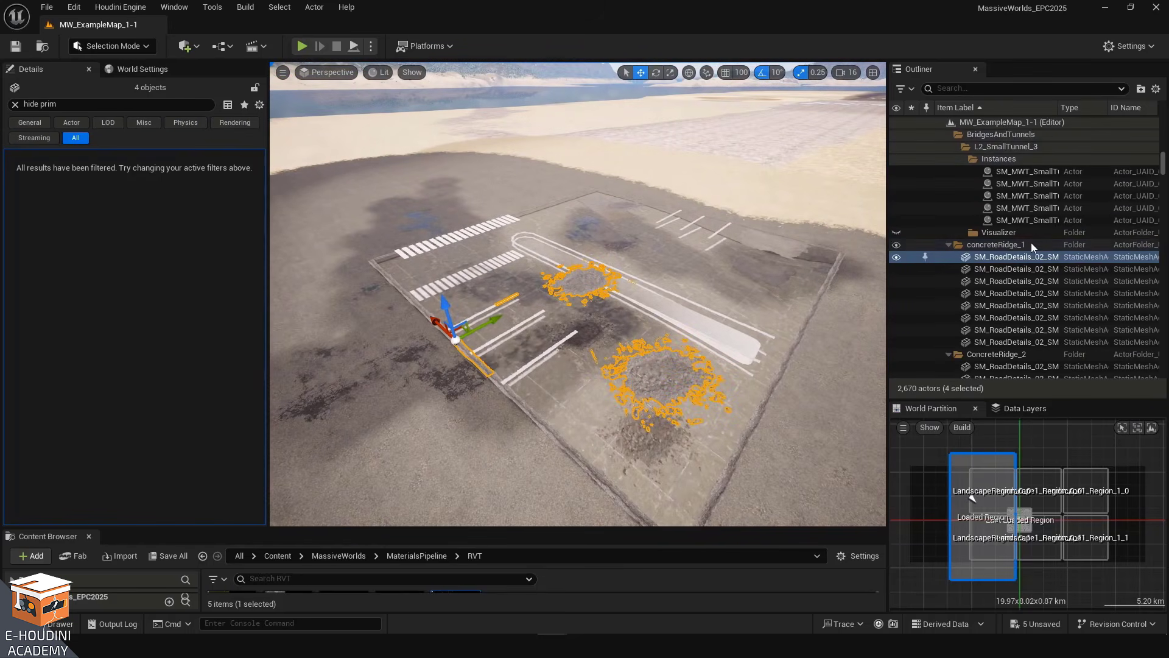
{"action": "left_click", "coordinate": [1035, 341], "text": "shift"}
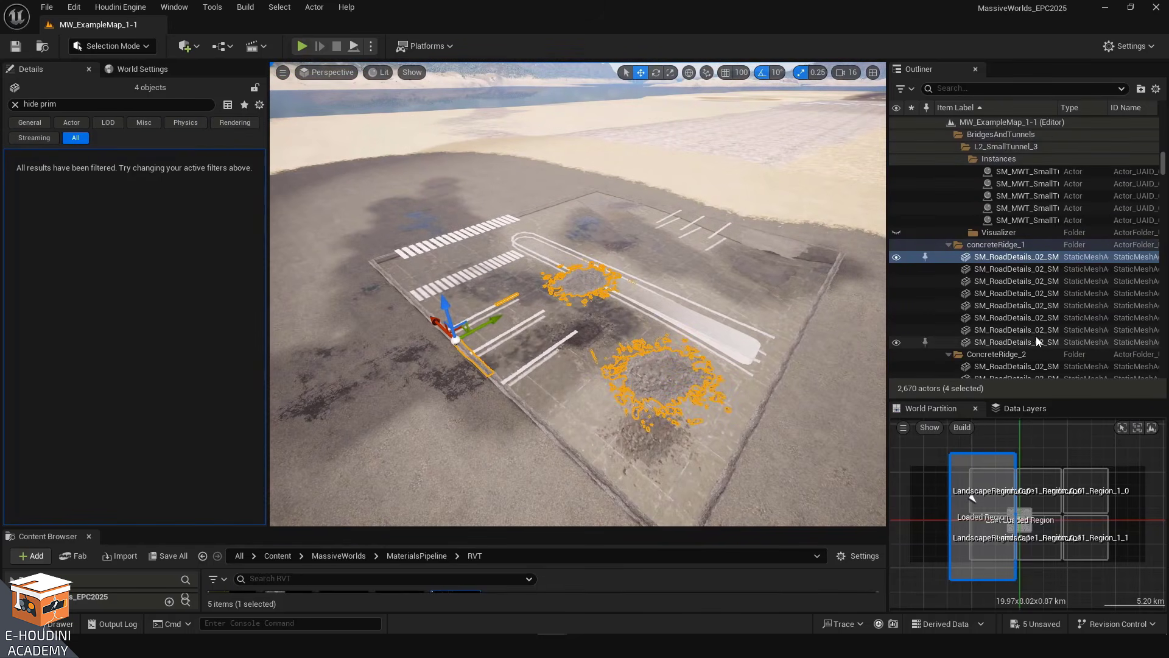
{"action": "left_click", "coordinate": [1038, 270], "text": "shift"}
{"action": "right_click_drag", "start_coordinate": [600, 292], "coordinate": [609, 353]}
{"action": "left_click", "coordinate": [611, 407]}
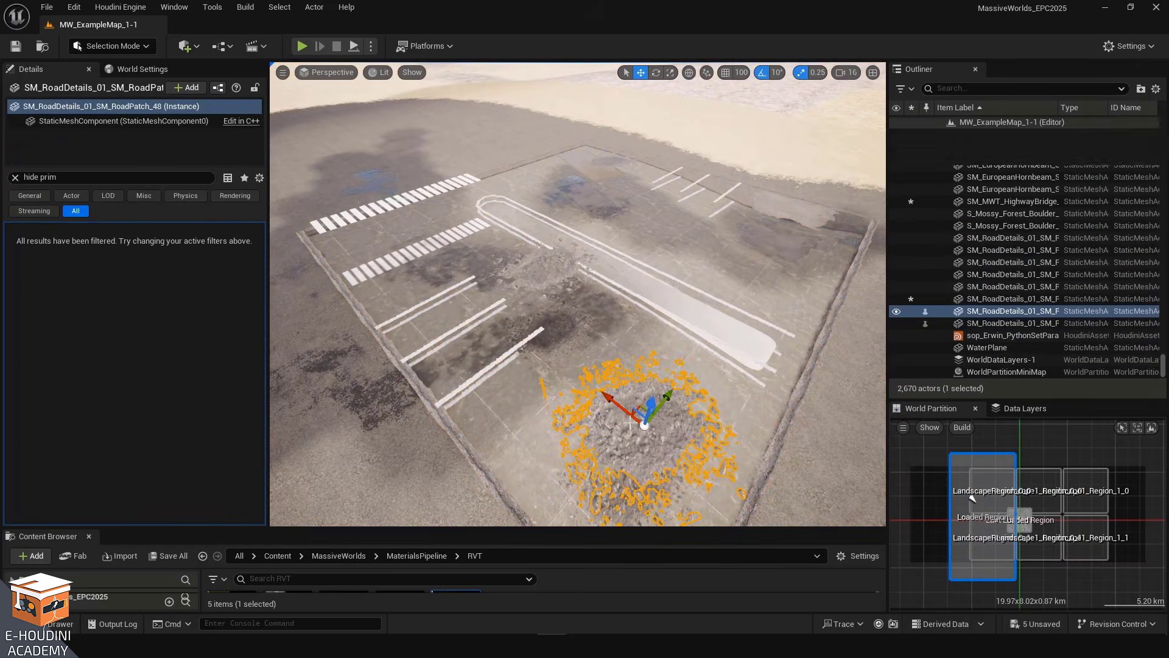
Clear the Details search and open the patch's MI_MWT_AsphaltDecal material instance
{"action": "left_click_drag", "start_coordinate": [617, 406], "coordinate": [595, 392]}
{"action": "right_click_drag", "start_coordinate": [594, 392], "coordinate": [520, 367]}
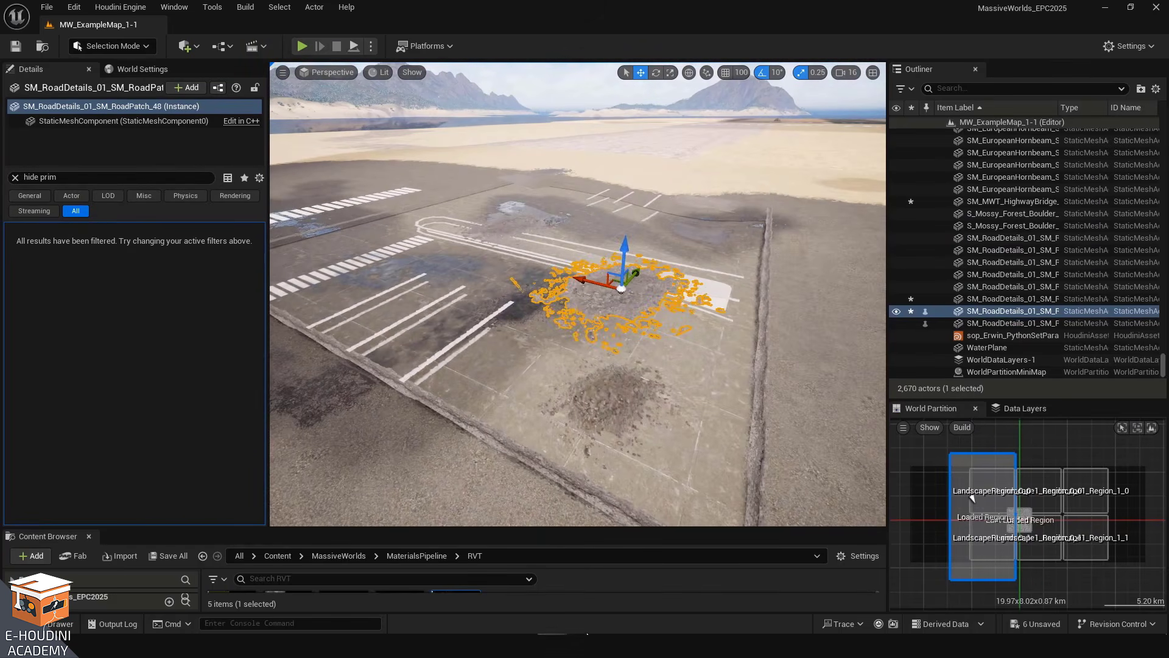
{"action": "mouse_move", "coordinate": [552, 646]}
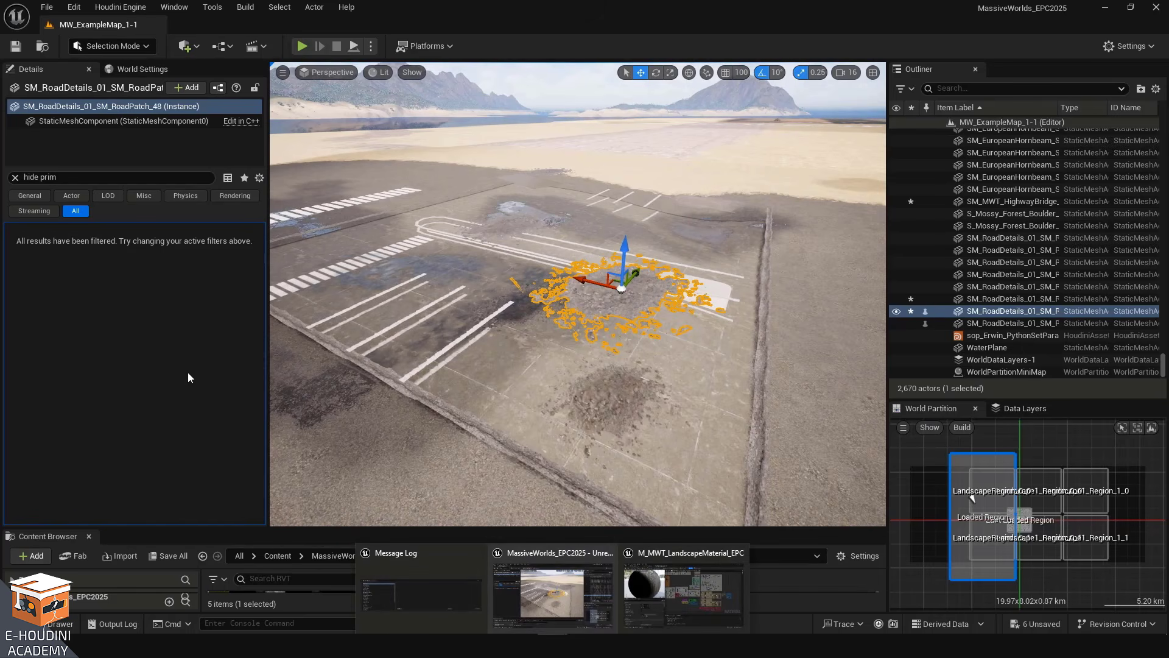
{"action": "left_click", "coordinate": [15, 178]}
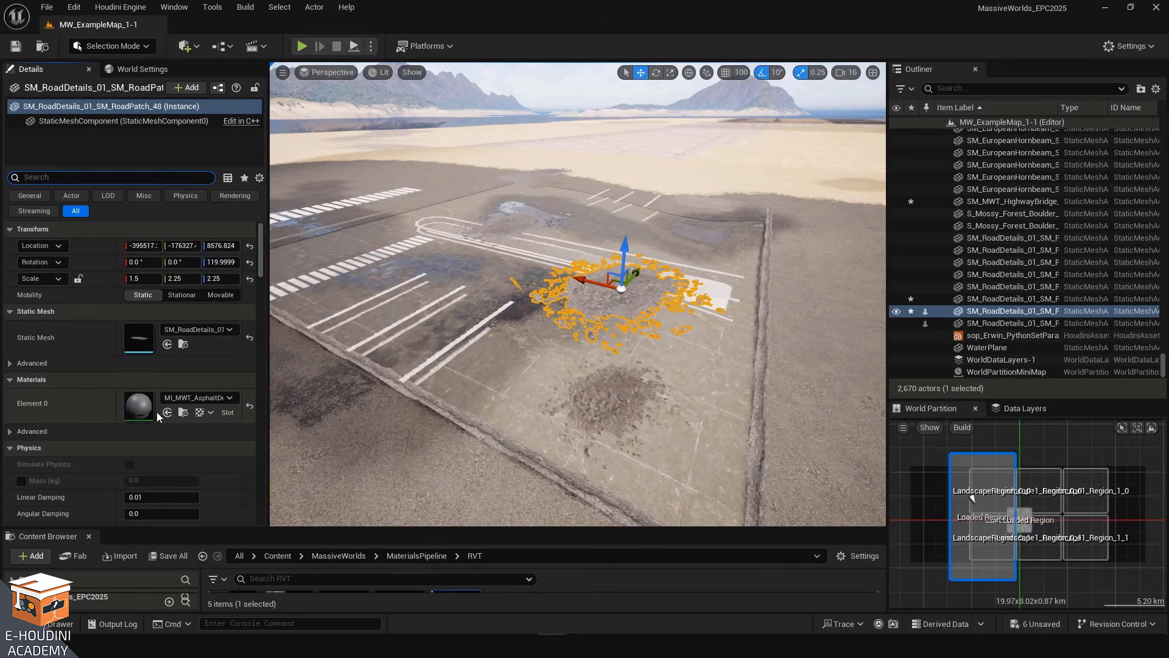
{"action": "double_click", "coordinate": [141, 406]}
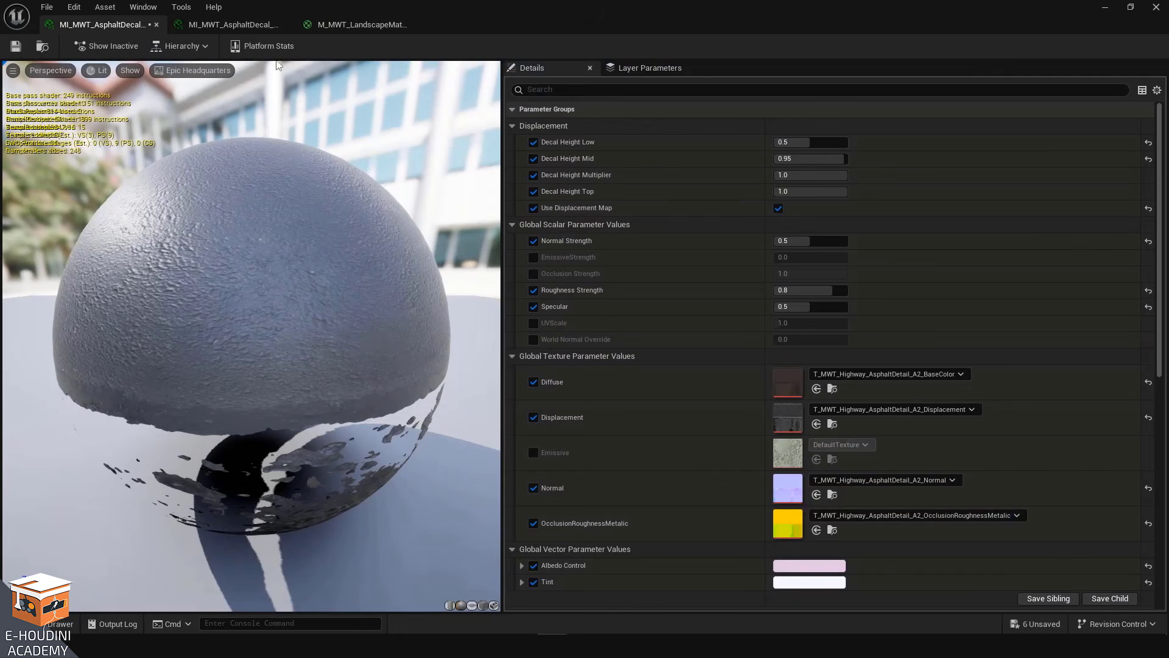
{"action": "left_click", "coordinate": [1105, 7]}
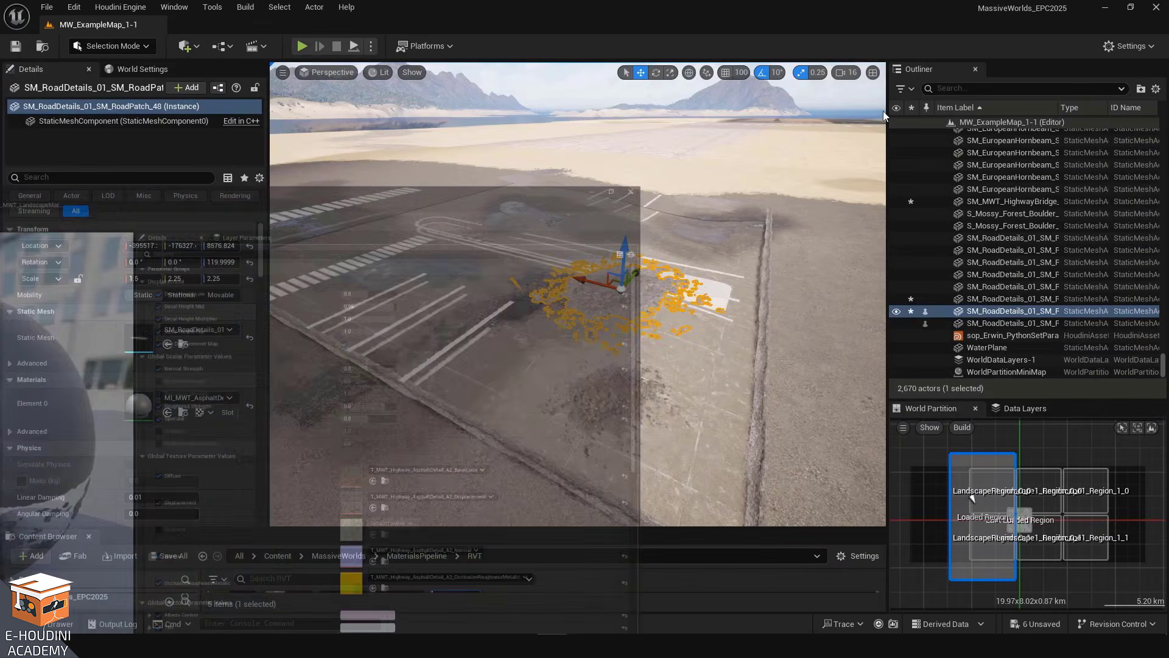
Locate the material instance in the Content Browser and open its parent material M_MWT_MaskMasterMat
{"action": "left_click", "coordinate": [183, 413]}
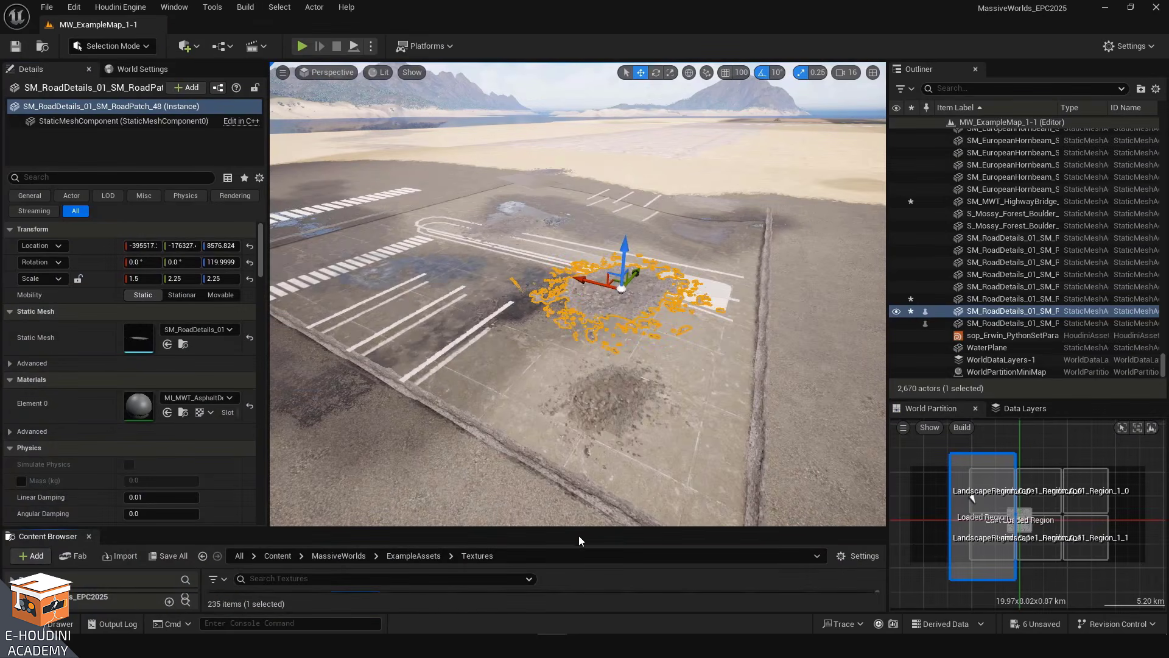
{"action": "left_click_drag", "start_coordinate": [581, 530], "coordinate": [583, 399]}
{"action": "right_click", "coordinate": [355, 490]}
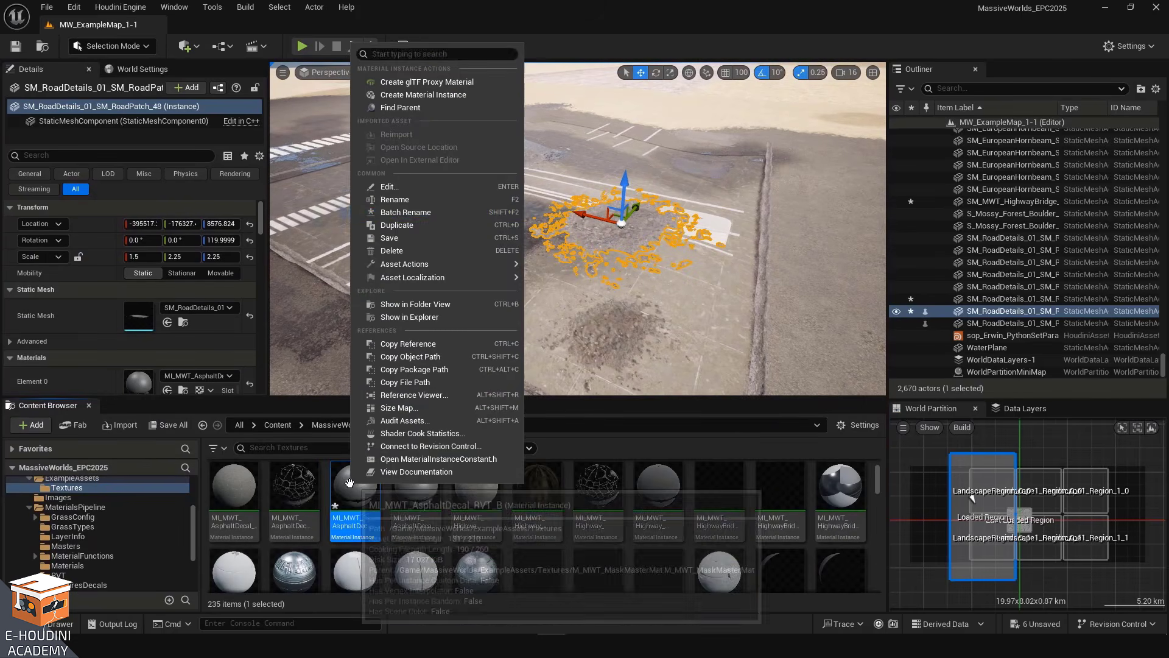
{"action": "left_click", "coordinate": [406, 112]}
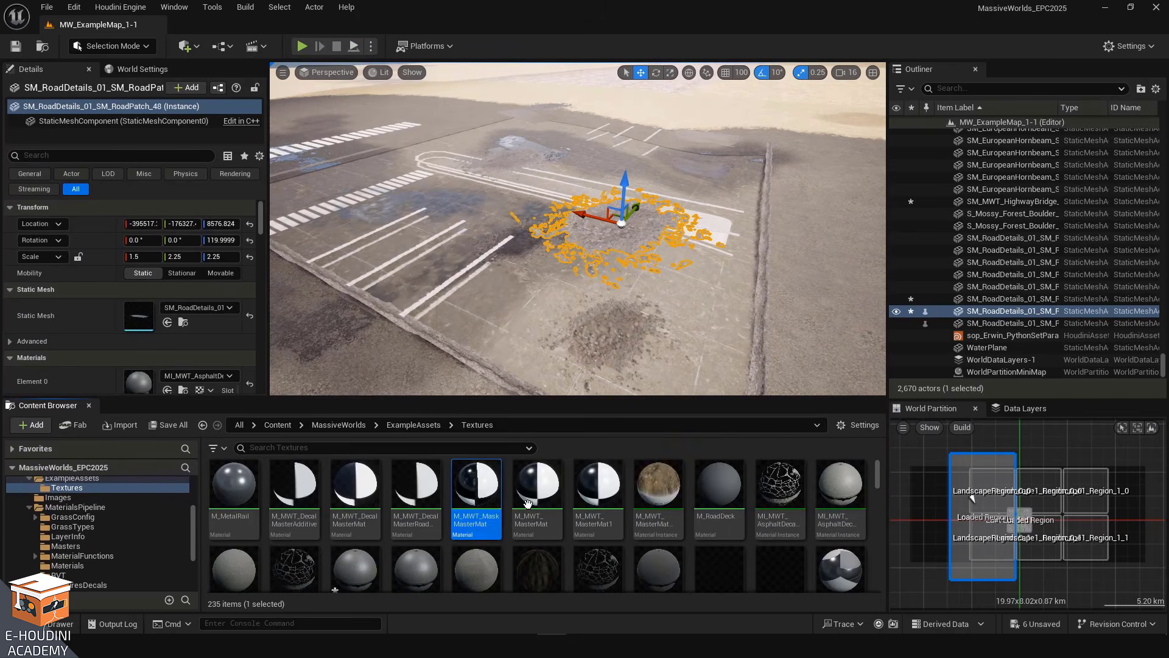
{"action": "double_click", "coordinate": [476, 488]}
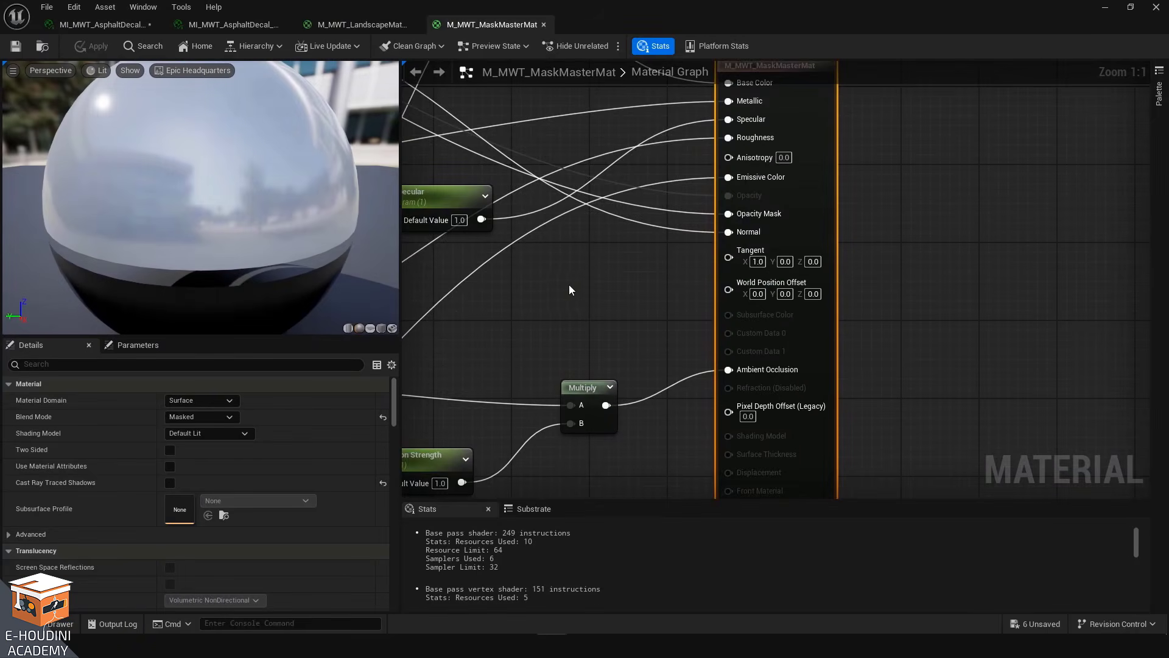
Examine the Runtime Virtual Texture Output node and its inputs in the master material graph
{"action": "scroll", "coordinate": [820, 333], "scroll_direction": "down", "scroll_amount": 3}
{"action": "right_click_drag", "start_coordinate": [673, 297], "coordinate": [768, 421]}
{"action": "right_click_drag", "start_coordinate": [790, 176], "coordinate": [798, 146]}
{"action": "scroll", "coordinate": [950, 298], "scroll_direction": "up", "scroll_amount": 6}
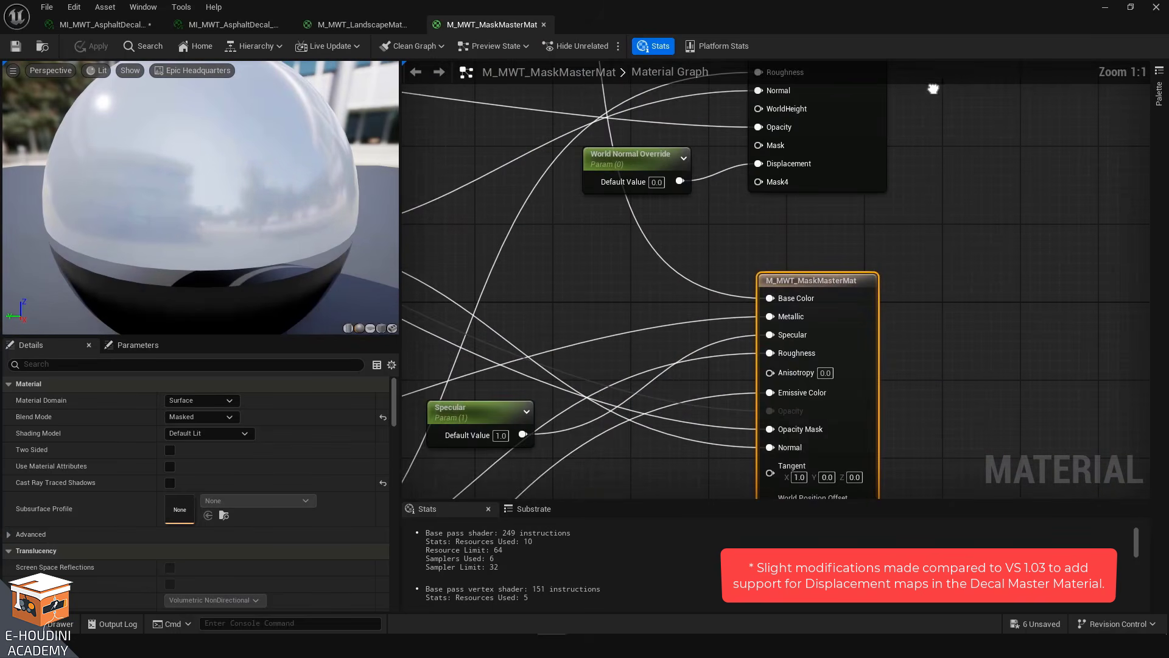
{"action": "scroll", "coordinate": [945, 316], "scroll_direction": "down", "scroll_amount": 3}
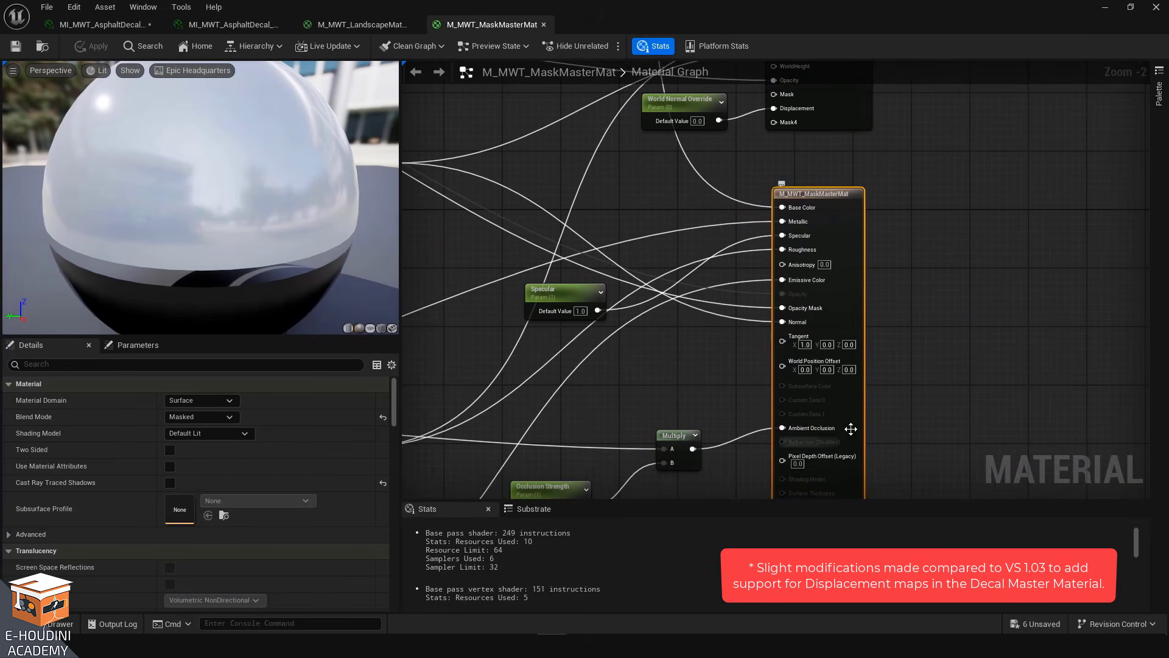
{"action": "right_click_drag", "start_coordinate": [844, 298], "coordinate": [854, 308]}
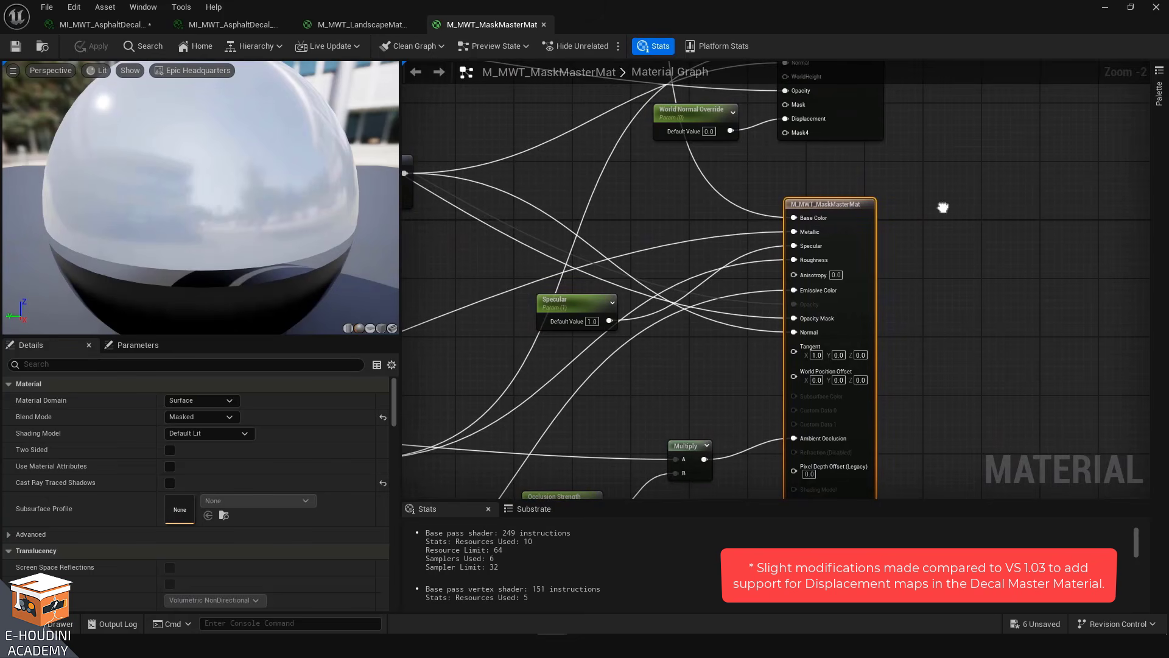
{"action": "right_click_drag", "start_coordinate": [964, 184], "coordinate": [938, 352]}
{"action": "scroll", "coordinate": [853, 317], "scroll_direction": "up", "scroll_amount": 2}
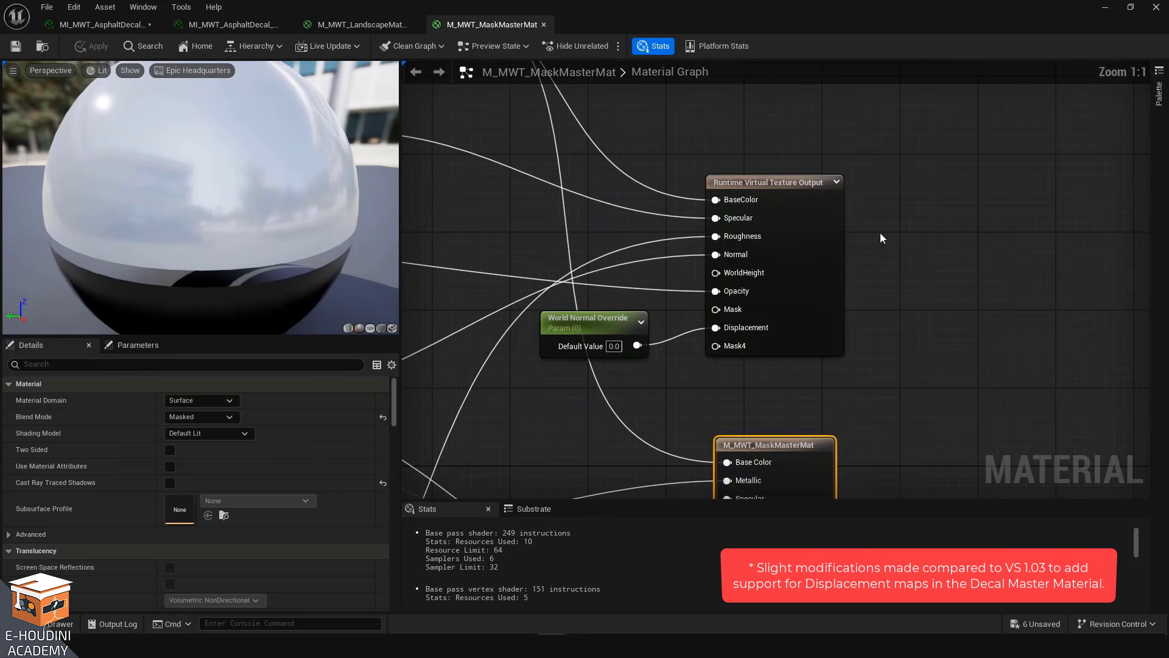
{"action": "left_click_drag", "start_coordinate": [942, 152], "coordinate": [692, 396]}
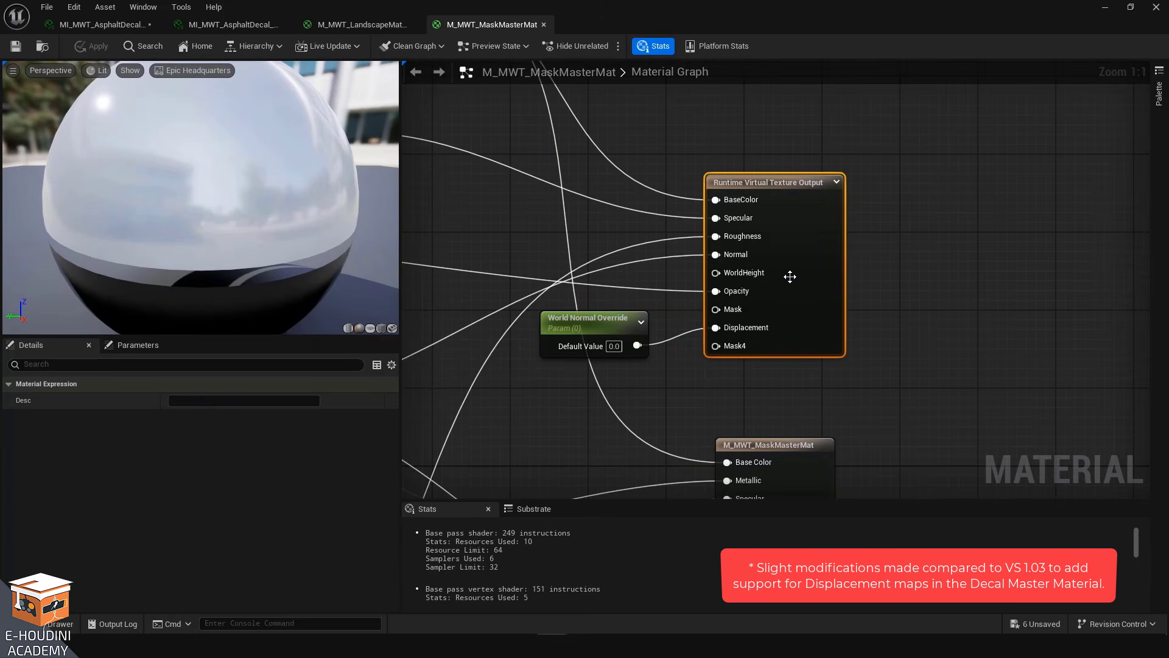
Filter the patch's Details for runtime to show its Draw in Virtual Textures settings
{"action": "left_click", "coordinate": [1106, 9]}
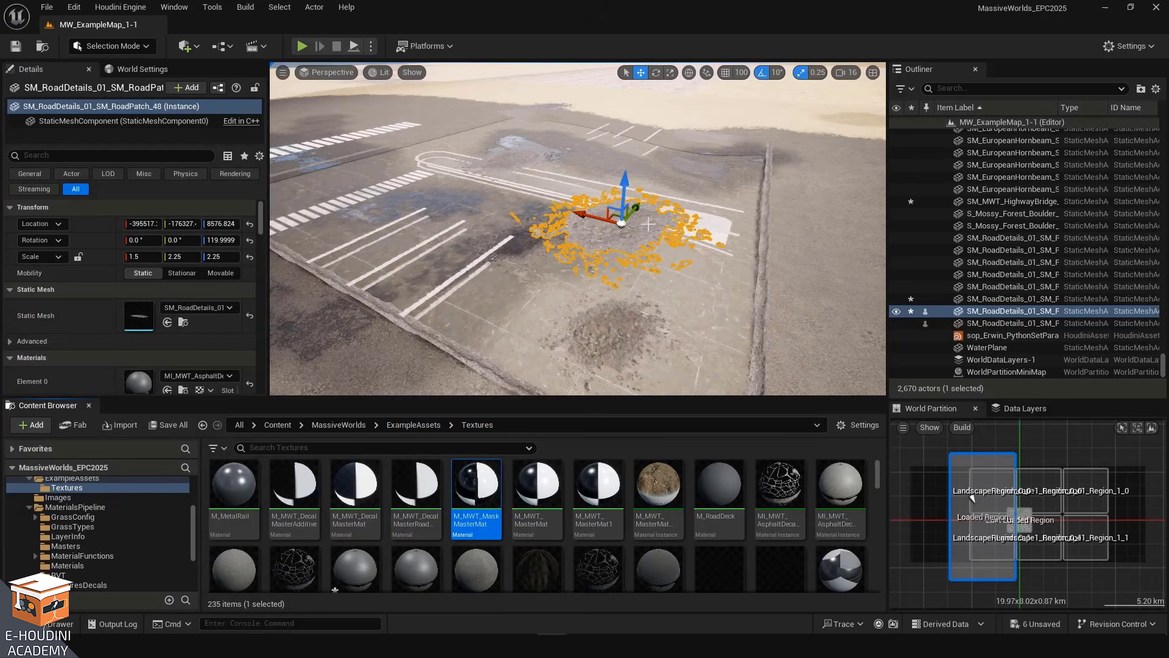
{"action": "left_click", "coordinate": [103, 155]}
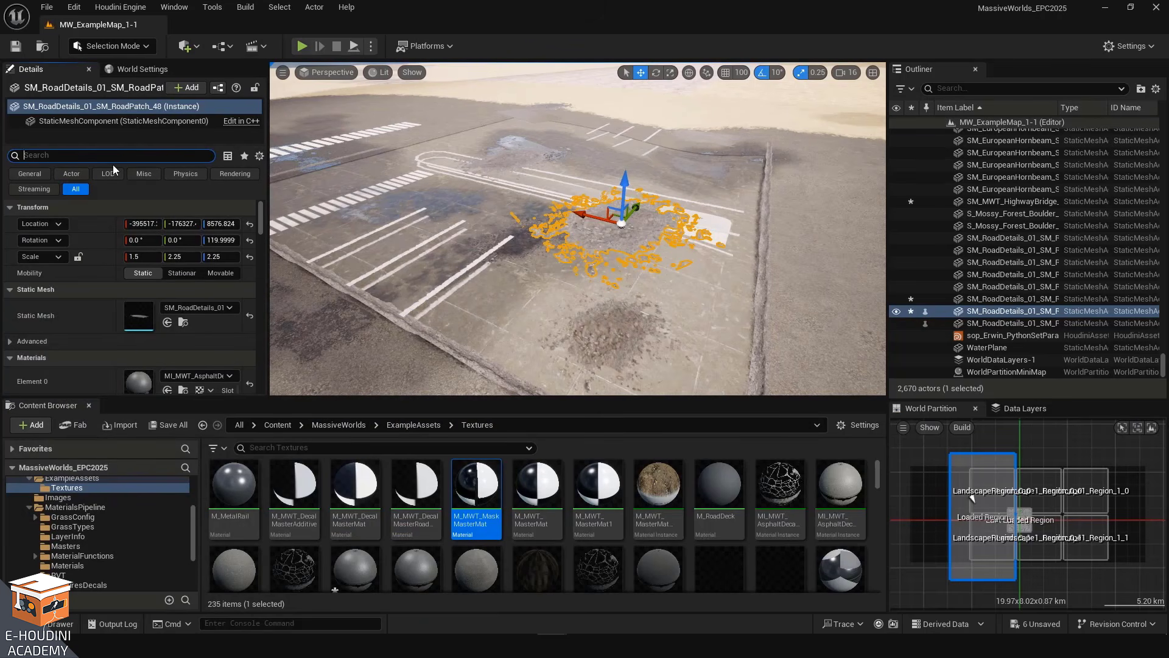
{"action": "type", "text": "runtime"}
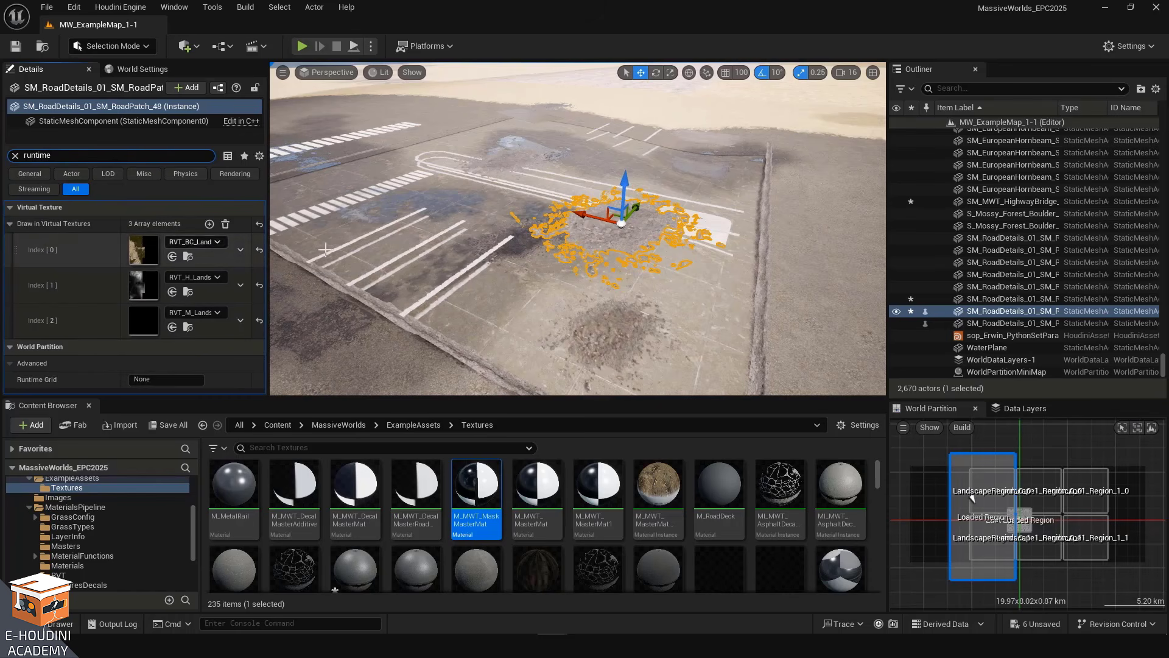
Preview the road patch in game view to see how it blends into the ground
{"action": "right_click_drag", "start_coordinate": [463, 244], "coordinate": [694, 175]}
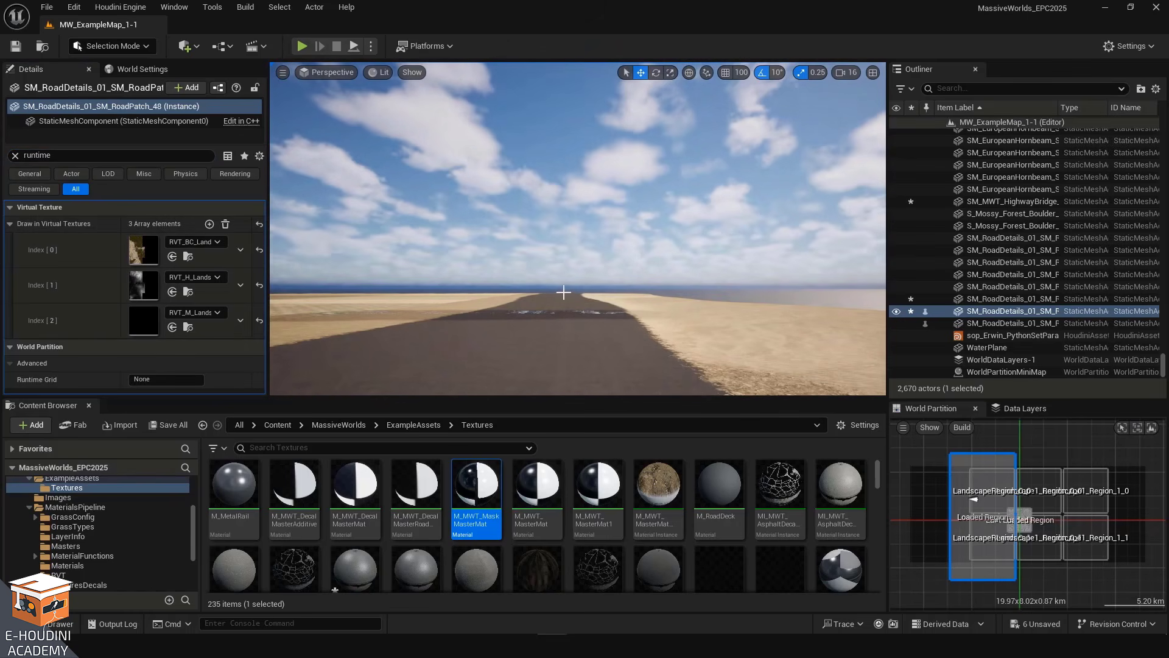
{"action": "right_click_drag", "start_coordinate": [583, 297], "coordinate": [616, 286]}
{"action": "key", "text": "g"}
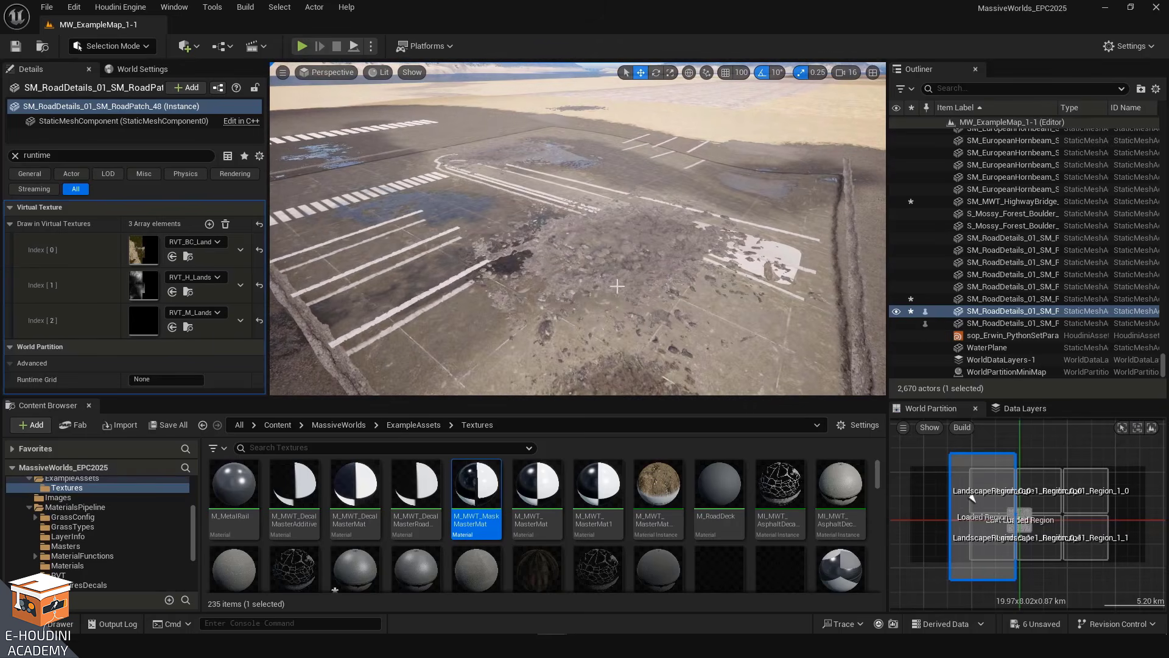
{"action": "right_click_drag", "start_coordinate": [623, 231], "coordinate": [585, 245]}
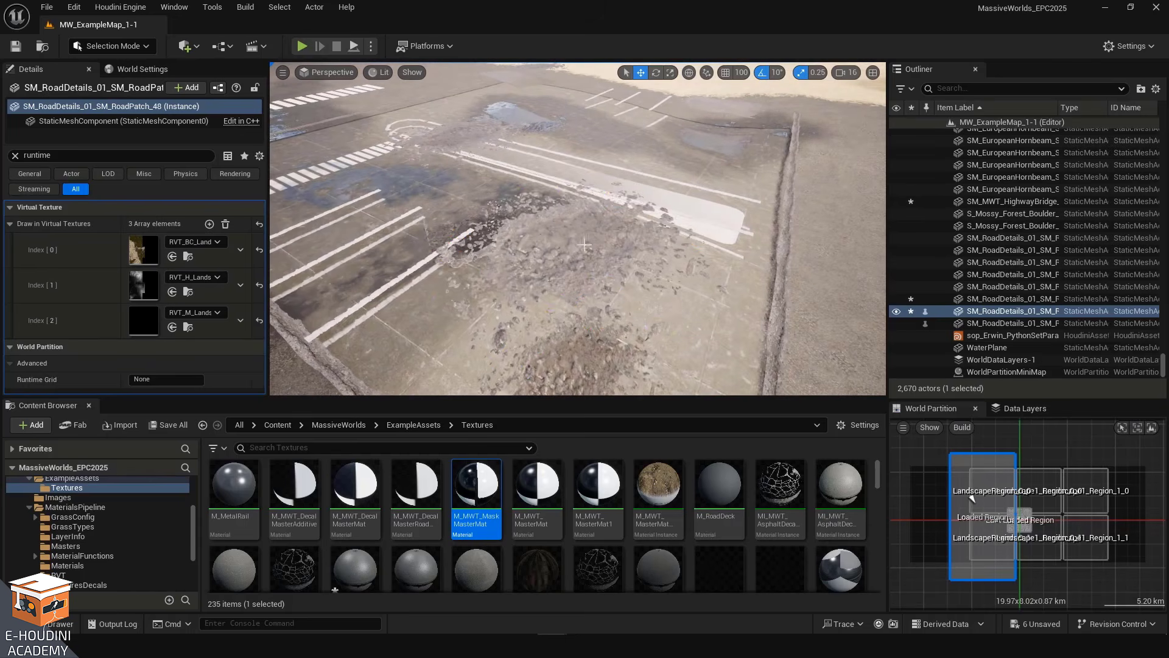
{"action": "left_click", "coordinate": [584, 245]}
Reopen the master material and examine its Diffuse, Displacement, Normal, OcclusionRoughnessMetalic and Emissive texture parameters
{"action": "double_click", "coordinate": [476, 488]}
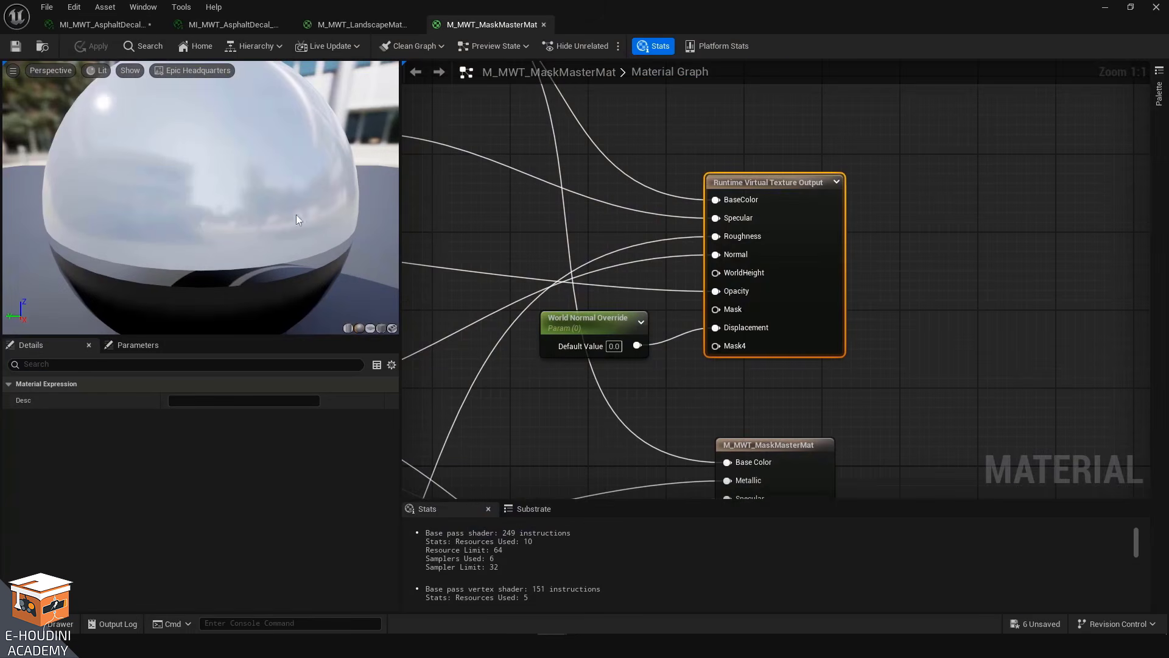
{"action": "scroll", "coordinate": [796, 399], "scroll_direction": "down", "scroll_amount": 6}
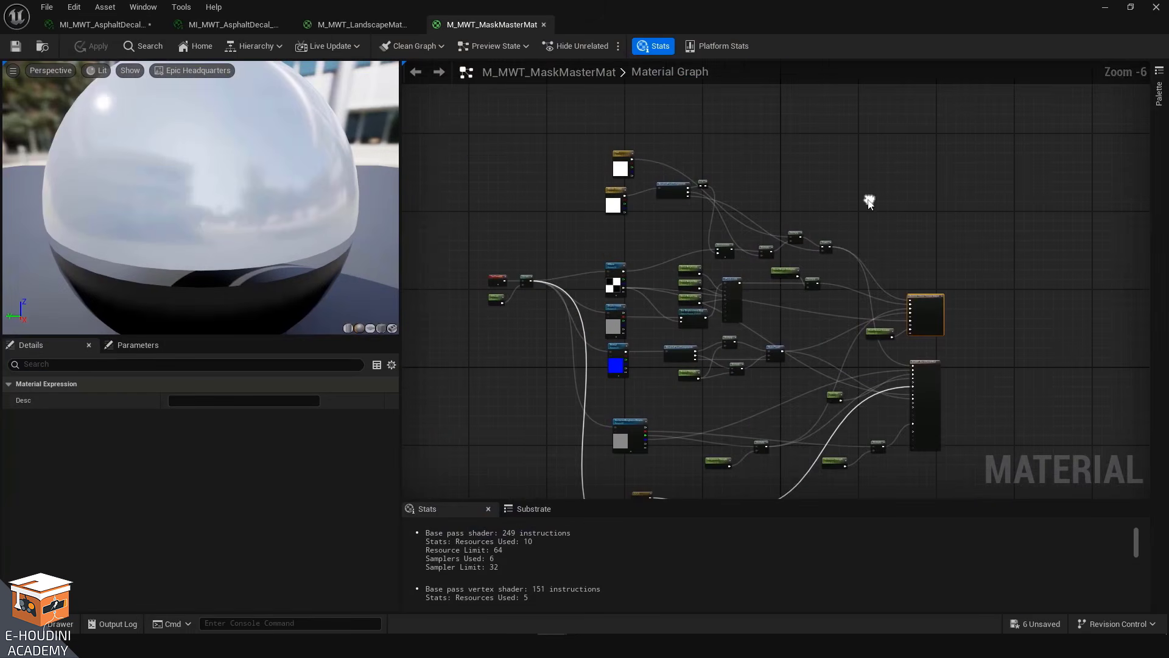
{"action": "scroll", "coordinate": [640, 323], "scroll_direction": "up", "scroll_amount": 5}
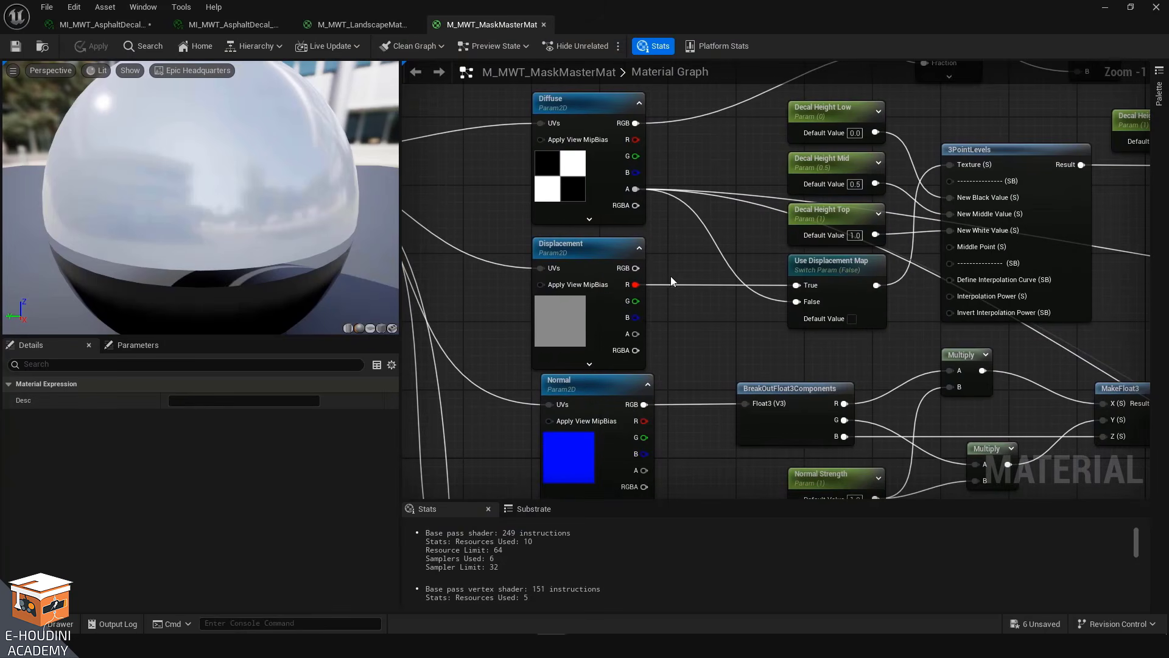
{"action": "right_click_drag", "start_coordinate": [692, 347], "coordinate": [639, 203]}
{"action": "right_click_drag", "start_coordinate": [678, 436], "coordinate": [647, 242]}
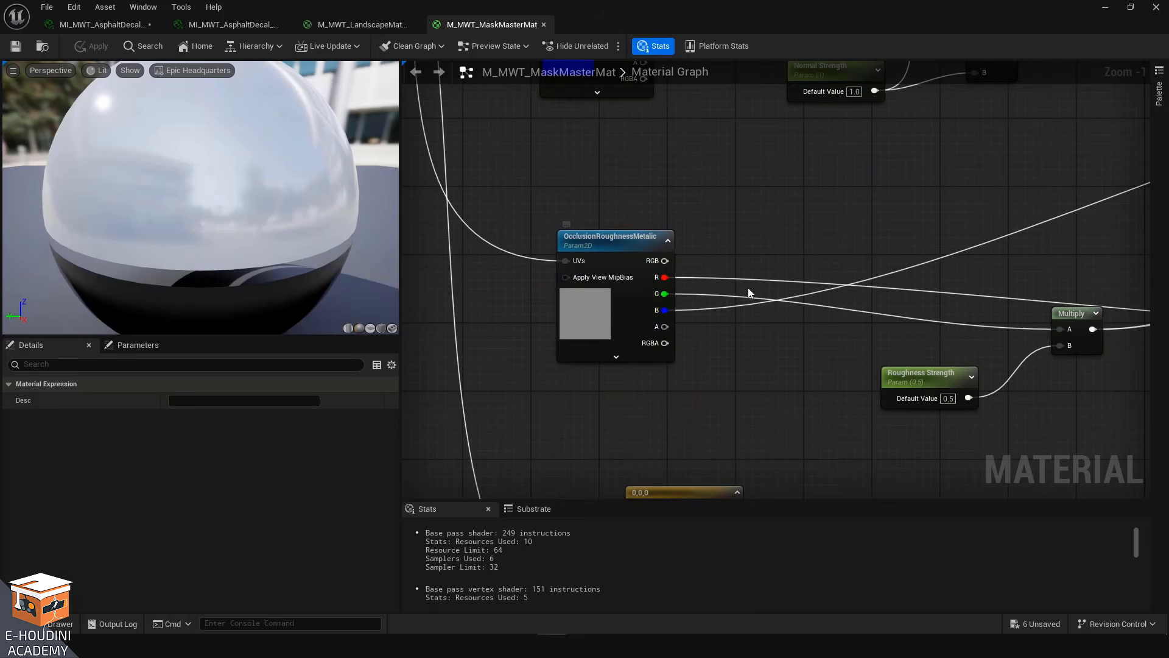
{"action": "scroll", "coordinate": [749, 286], "scroll_direction": "down", "scroll_amount": 3}
{"action": "right_click_drag", "start_coordinate": [758, 266], "coordinate": [691, 149]}
{"action": "scroll", "coordinate": [634, 419], "scroll_direction": "up", "scroll_amount": 4}
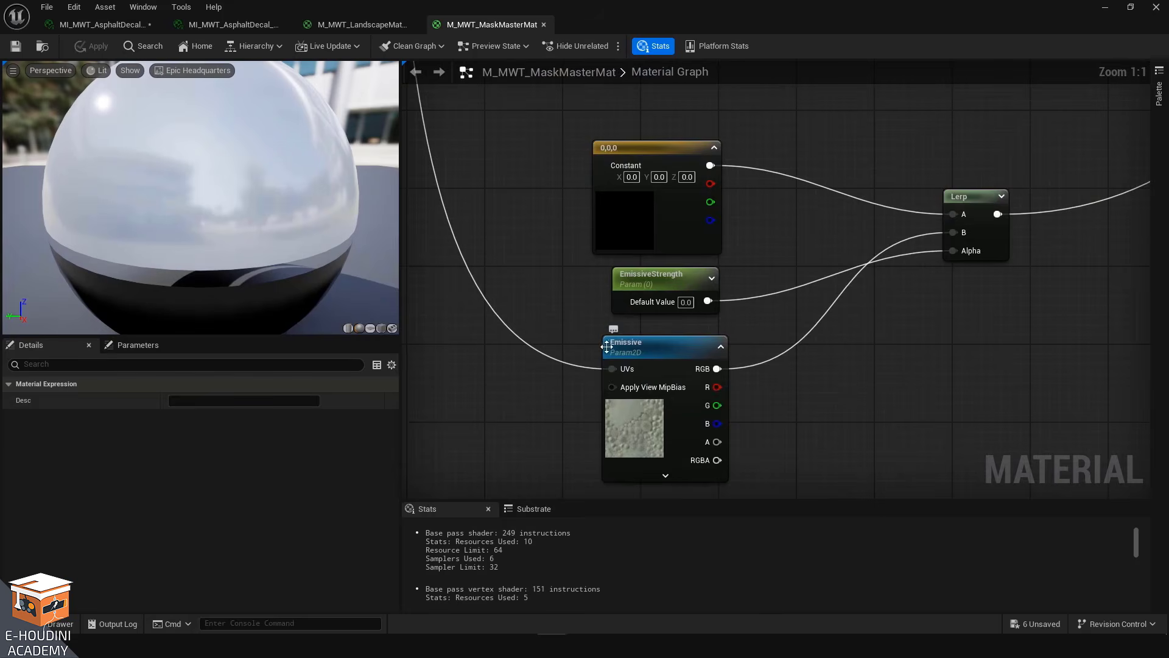
{"action": "scroll", "coordinate": [607, 346], "scroll_direction": "down", "scroll_amount": 7}
{"action": "right_click_drag", "start_coordinate": [643, 354], "coordinate": [634, 423]}
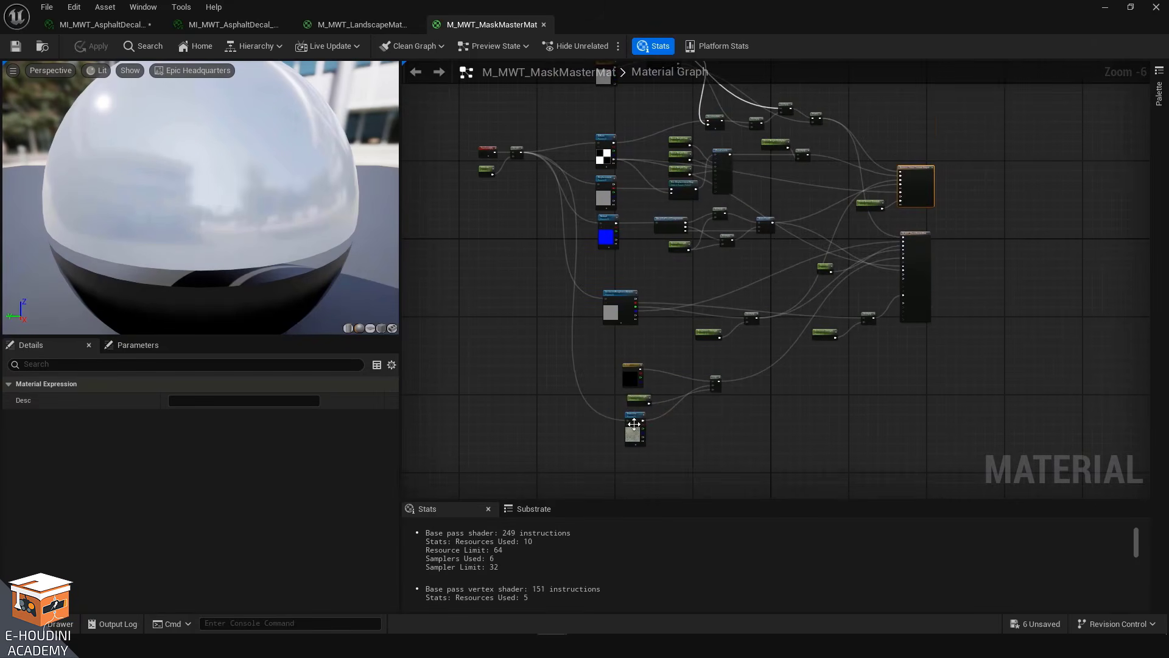
{"action": "scroll", "coordinate": [664, 356], "scroll_direction": "up", "scroll_amount": 7}
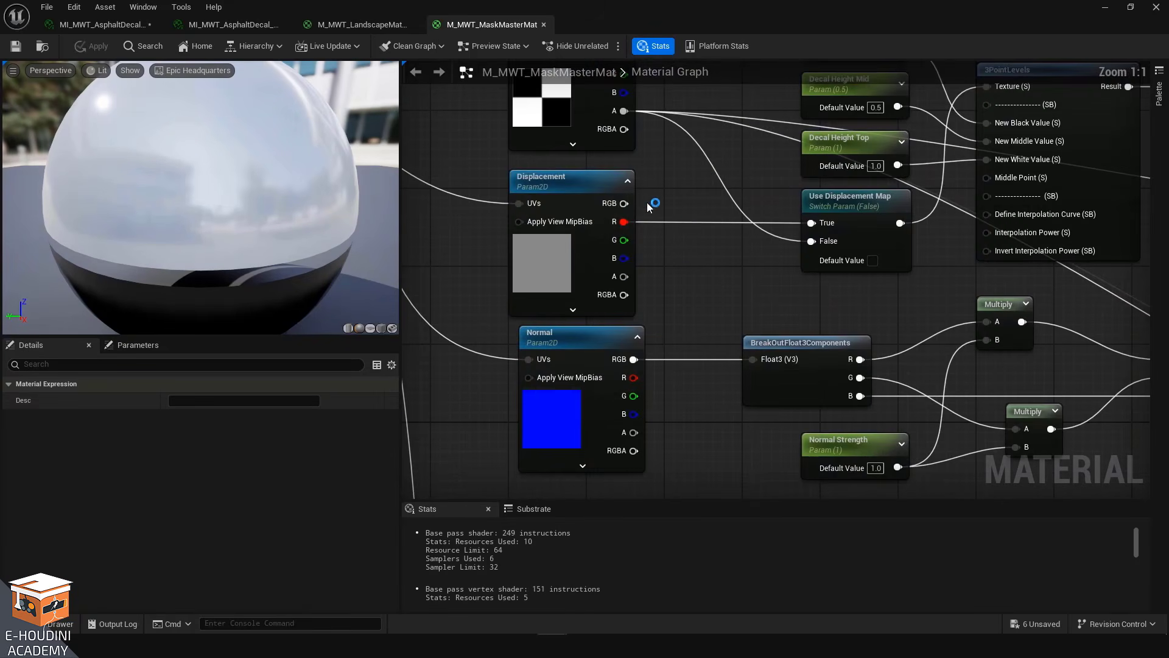
Inspect the Use Displacement Map switch parameter and the decal height parameters feeding 3PointLevels
{"action": "right_click_drag", "start_coordinate": [648, 204], "coordinate": [648, 249]}
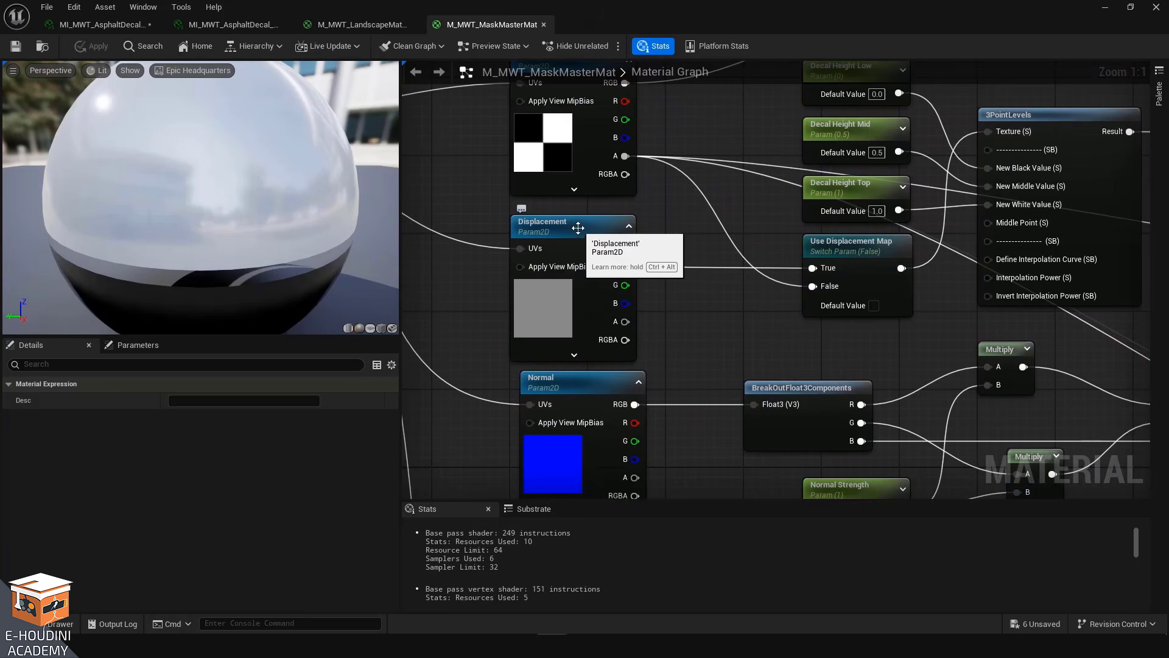
{"action": "right_click_drag", "start_coordinate": [856, 248], "coordinate": [751, 276]}
{"action": "left_click", "coordinate": [751, 276]}
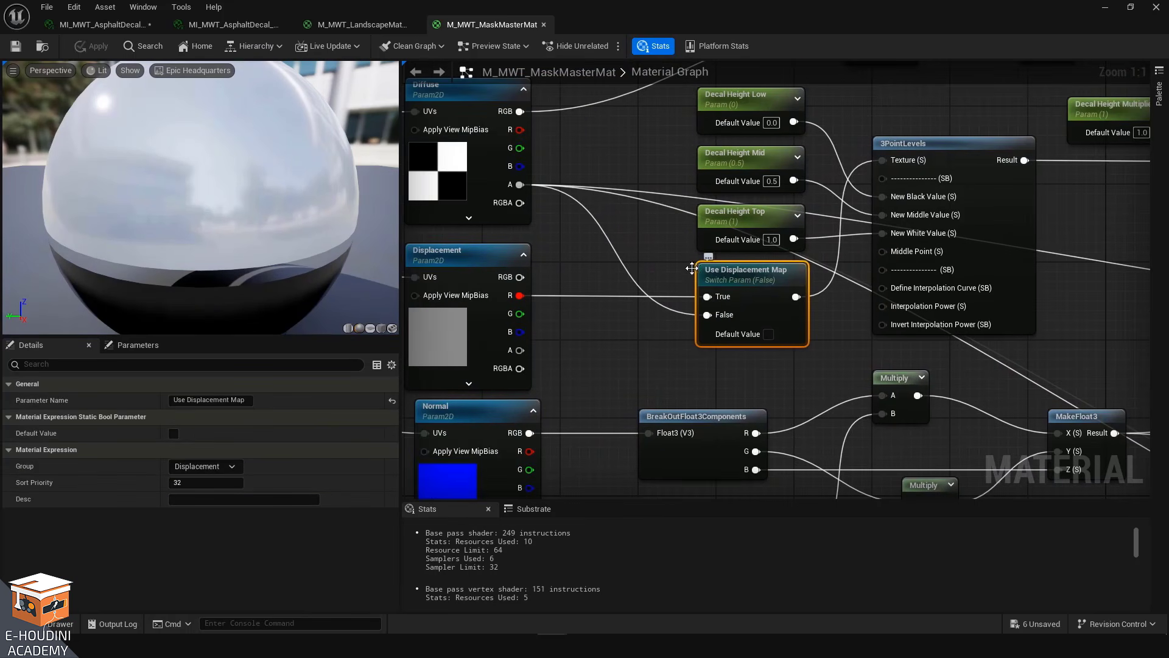
{"action": "right_click_drag", "start_coordinate": [613, 318], "coordinate": [545, 332]}
{"action": "left_click", "coordinate": [591, 371]}
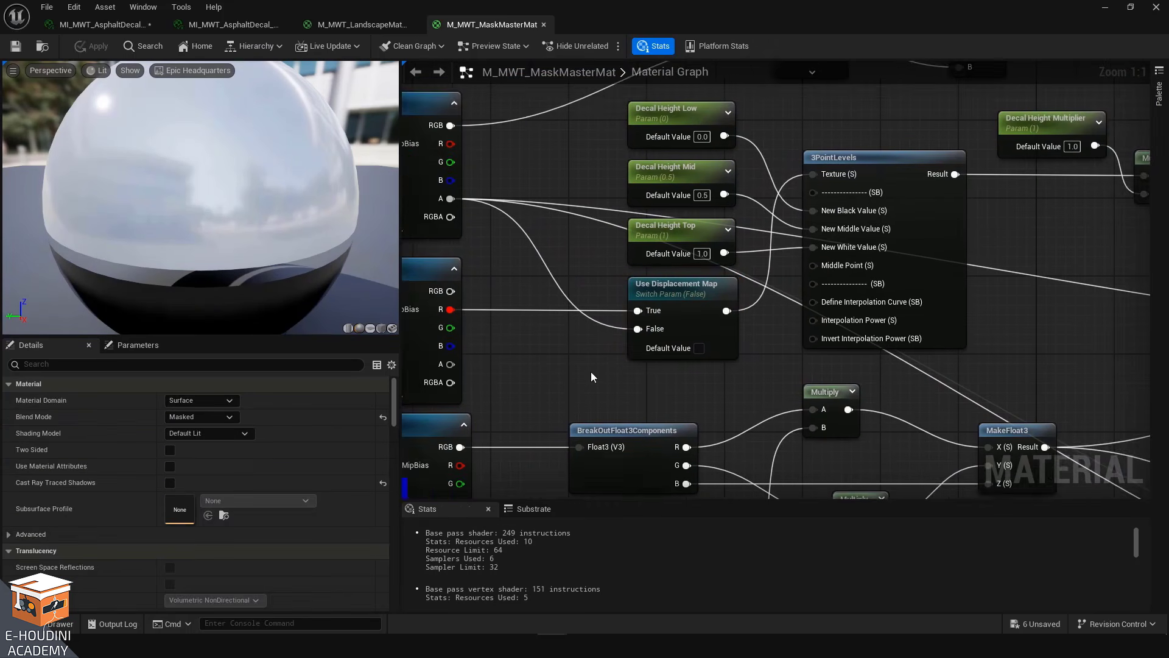
{"action": "right_click_drag", "start_coordinate": [590, 371], "coordinate": [553, 381]}
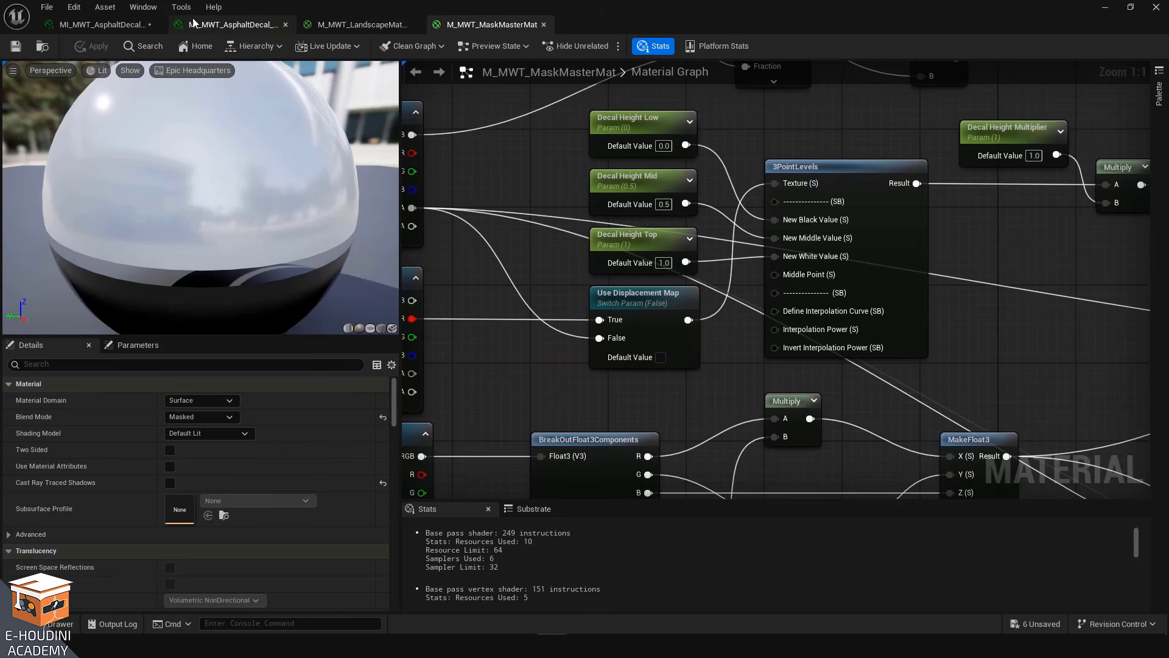
Compare the asphalt decal instance's displacement parameters with the master material and view its OcclusionRoughnessMetallic texture in Photoshop
{"action": "left_click", "coordinate": [236, 28]}
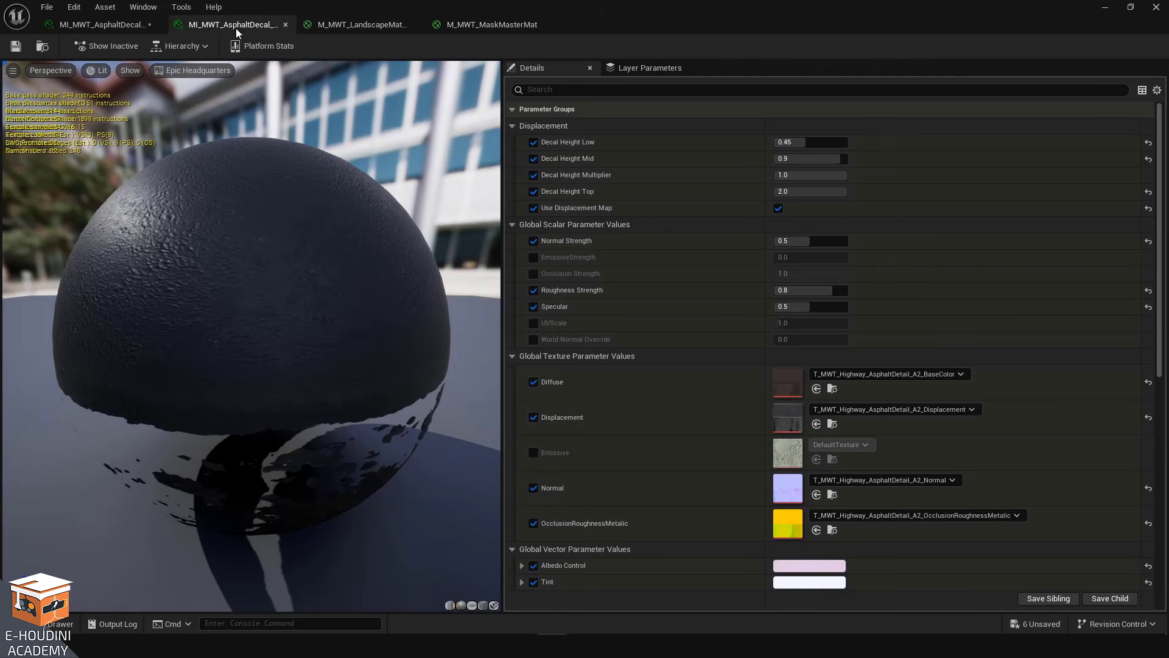
{"action": "left_click", "coordinate": [478, 26]}
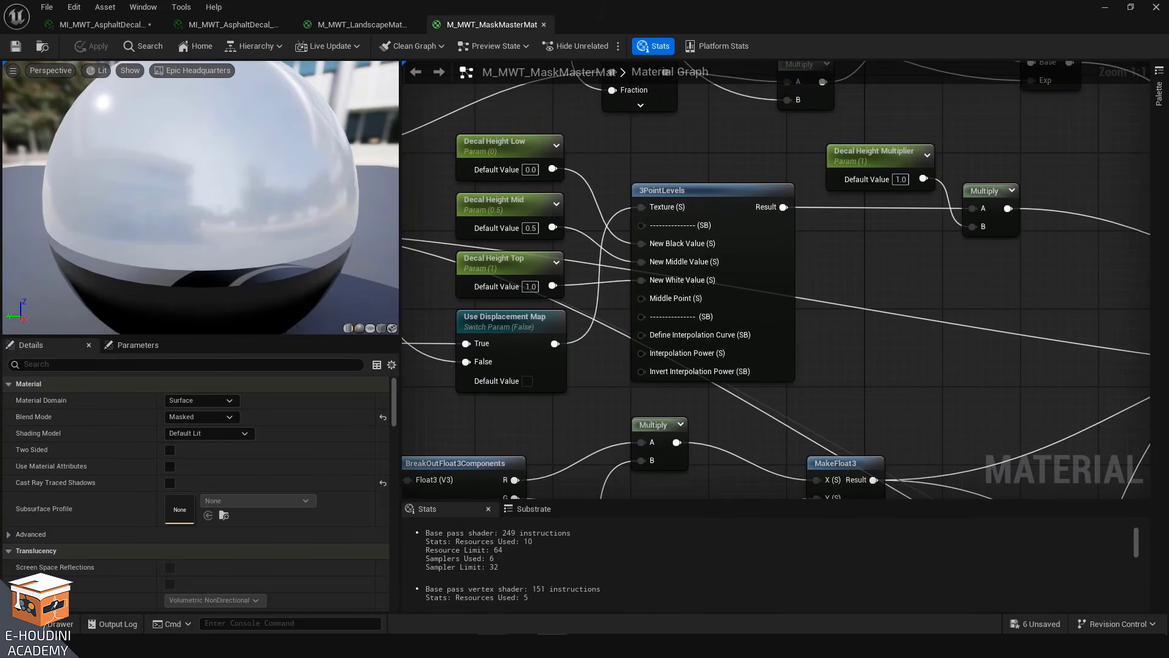
{"action": "left_click_drag", "start_coordinate": [0, 55], "coordinate": [664, 1]}
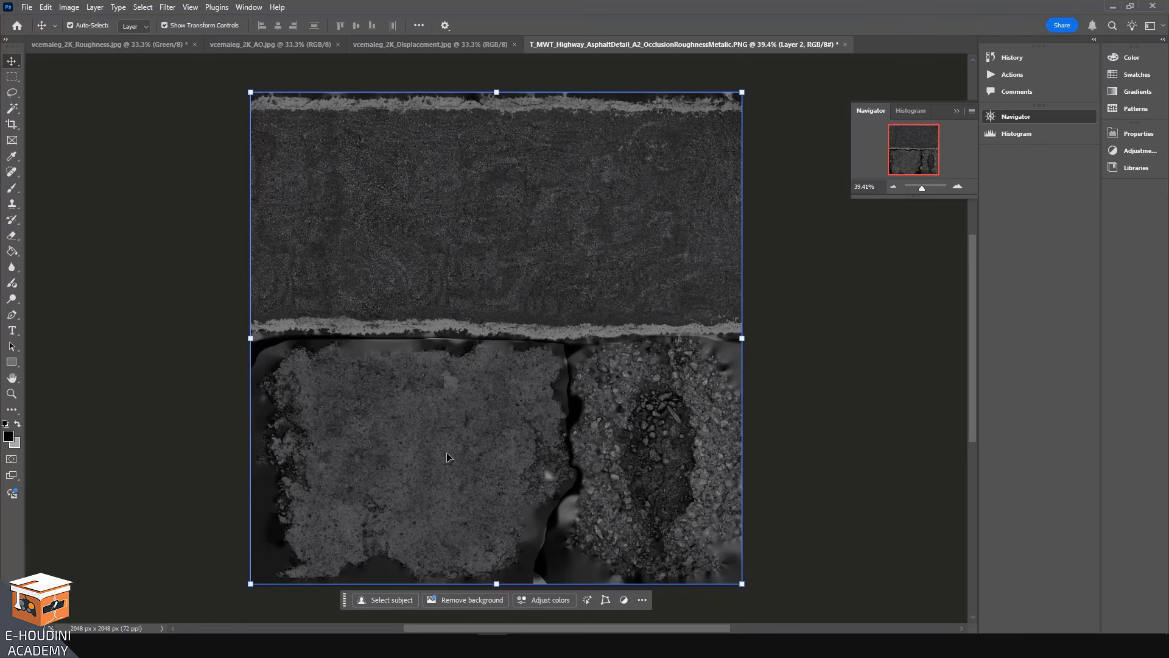
{"action": "left_click", "coordinate": [1115, 9]}
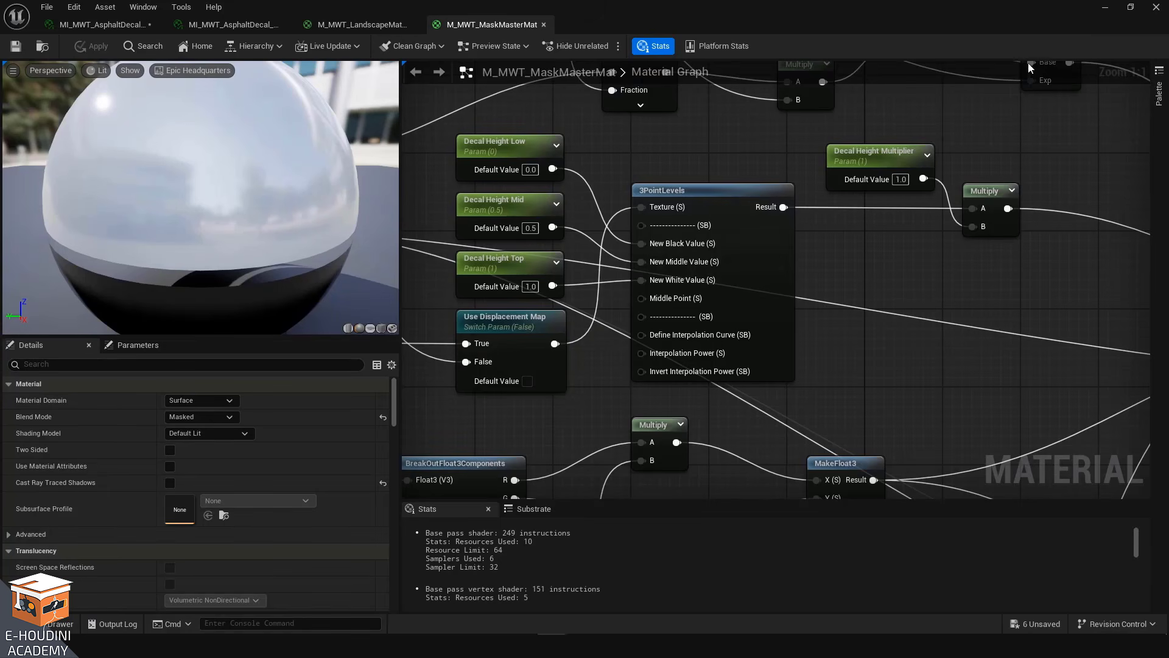
Pan through the mask master material graph to examine how its outputs feed the Runtime Virtual Texture Output node
{"action": "scroll", "coordinate": [936, 268], "scroll_direction": "down", "scroll_amount": 6}
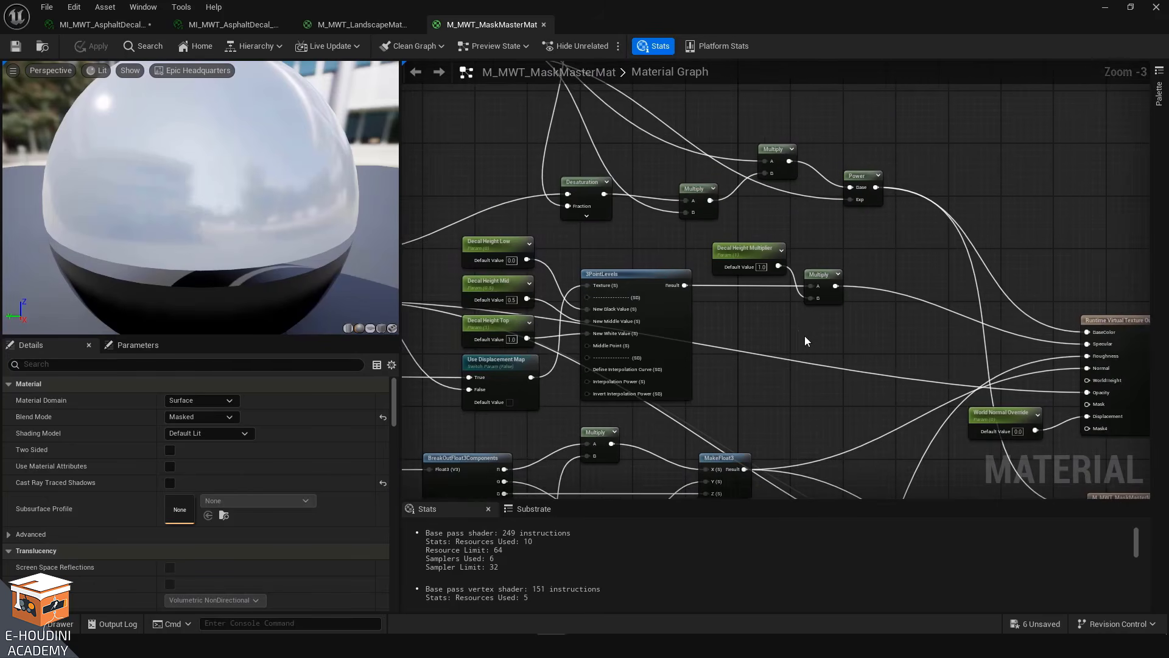
{"action": "scroll", "coordinate": [827, 323], "scroll_direction": "up", "scroll_amount": 1}
{"action": "right_click_drag", "start_coordinate": [827, 328], "coordinate": [818, 311]}
{"action": "scroll", "coordinate": [825, 323], "scroll_direction": "down", "scroll_amount": 1}
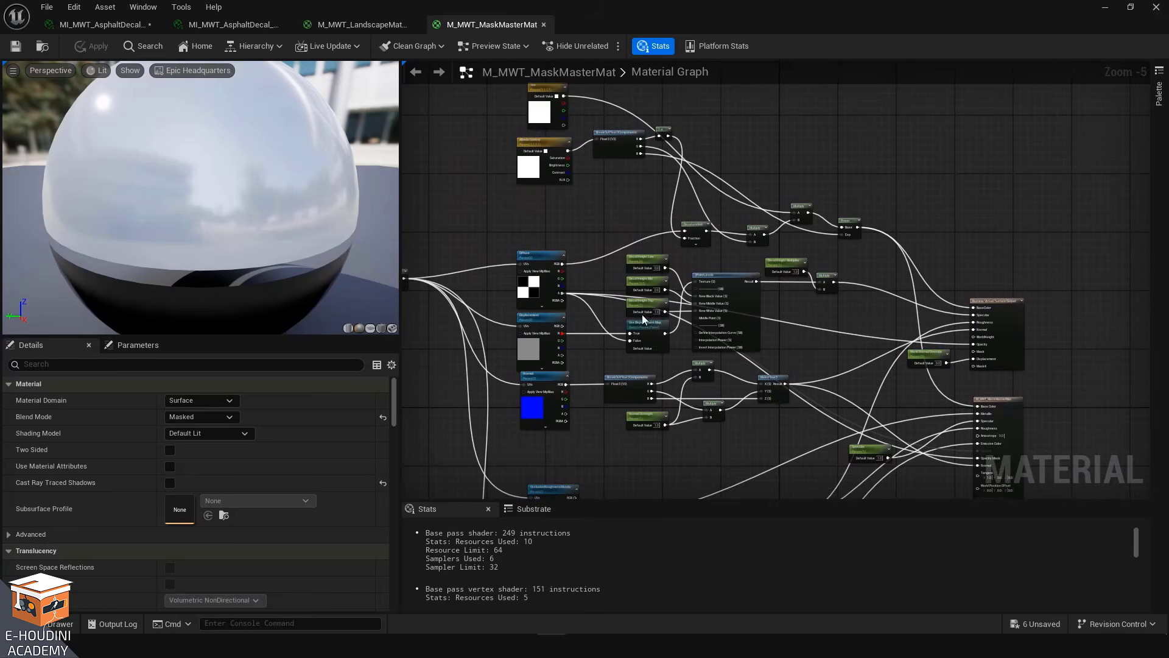
{"action": "scroll", "coordinate": [641, 314], "scroll_direction": "up", "scroll_amount": 3}
{"action": "scroll", "coordinate": [567, 334], "scroll_direction": "down", "scroll_amount": 2}
{"action": "right_click_drag", "start_coordinate": [810, 315], "coordinate": [883, 308]}
{"action": "scroll", "coordinate": [770, 295], "scroll_direction": "up", "scroll_amount": 2}
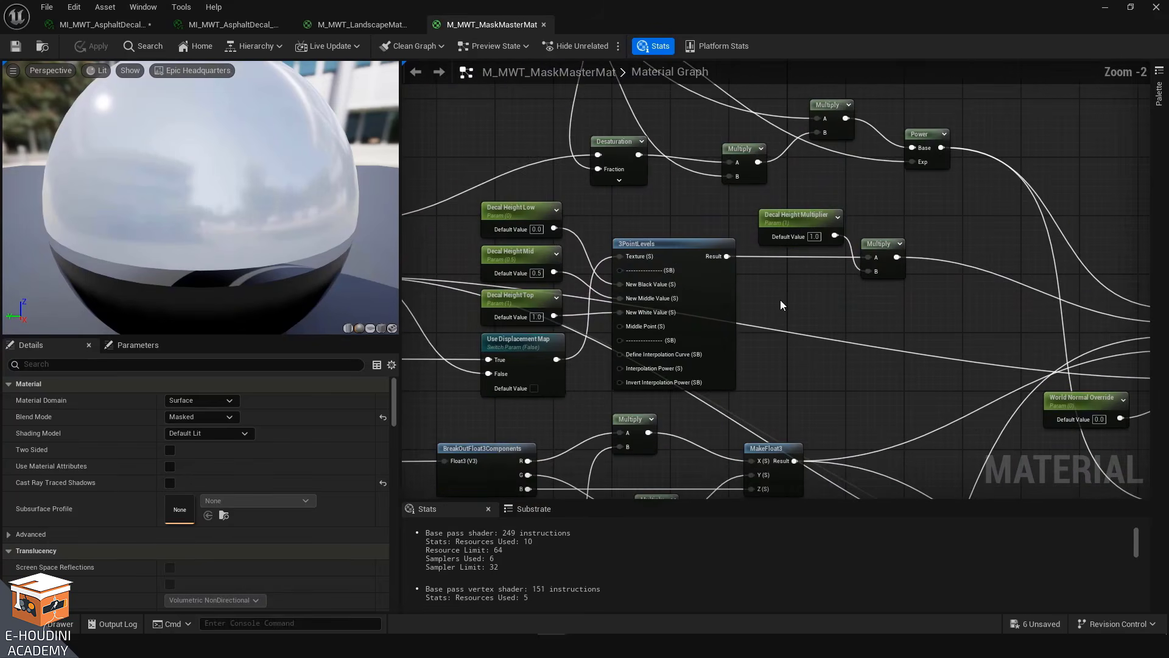
{"action": "scroll", "coordinate": [780, 299], "scroll_direction": "down", "scroll_amount": 1}
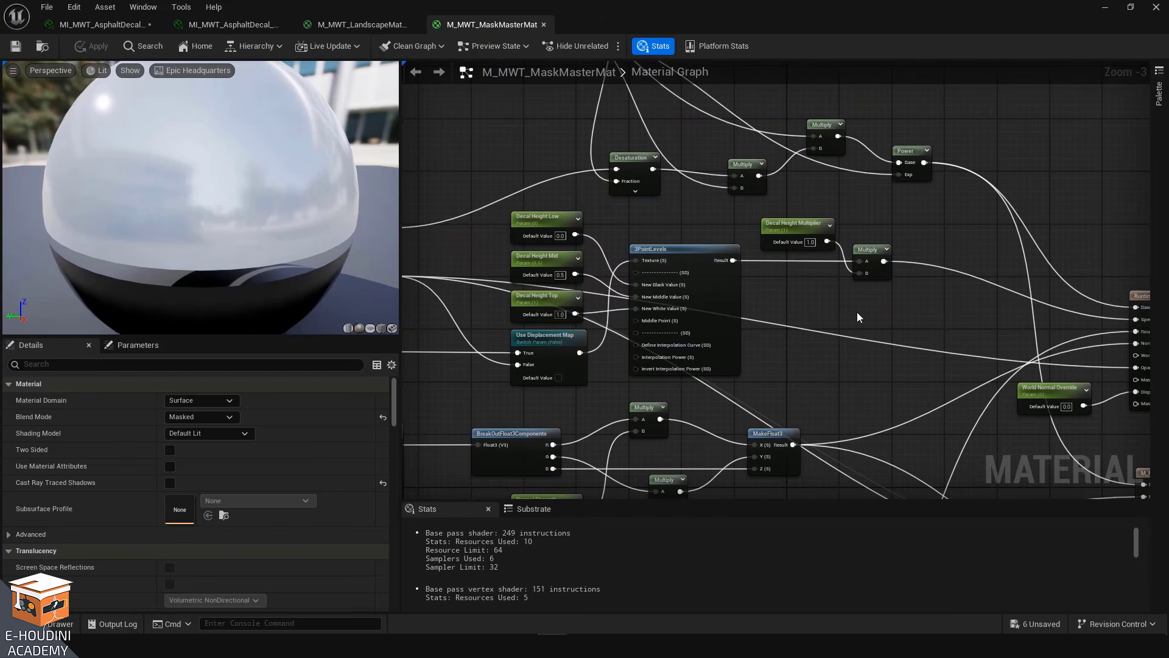
{"action": "right_click_drag", "start_coordinate": [857, 311], "coordinate": [654, 302]}
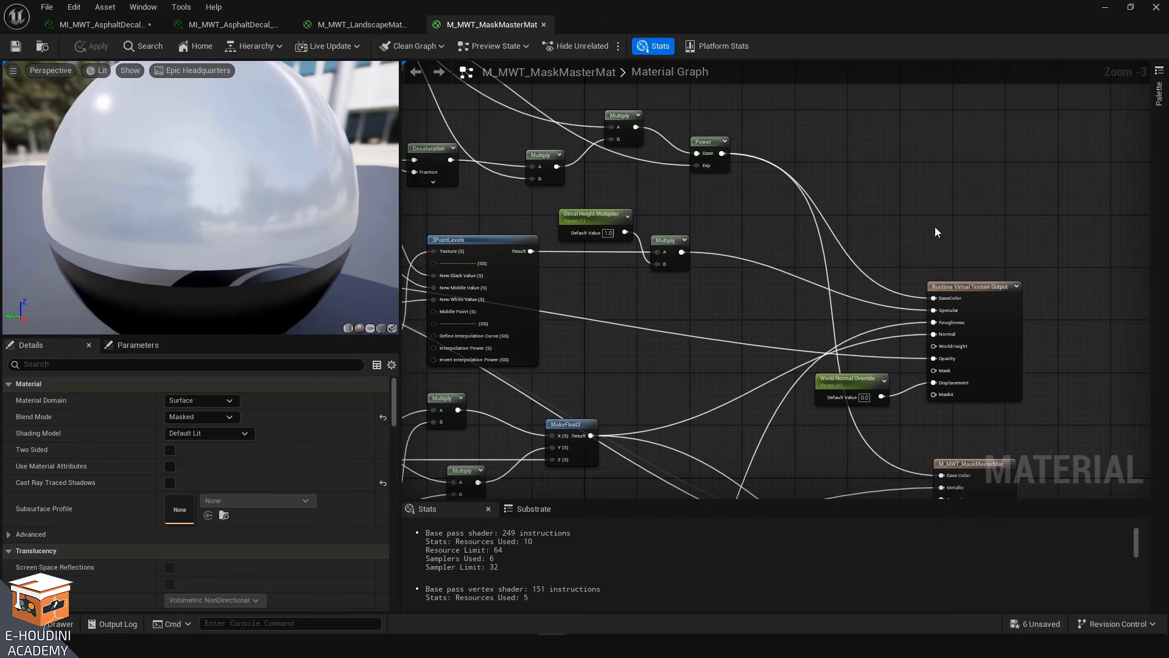
Return to the level viewport and lower the camera speed to 1
{"action": "left_click", "coordinate": [1104, 7]}
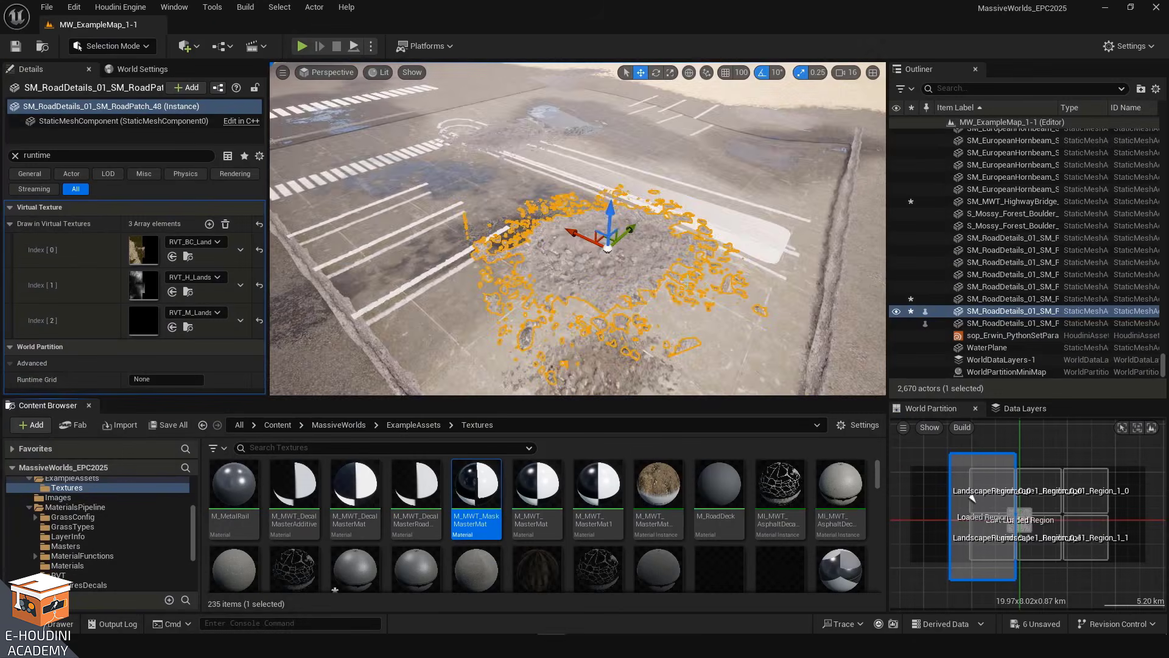
{"action": "mouse_move", "coordinate": [686, 282]}
{"action": "right_mouse_down"}
{"action": "mouse_move", "coordinate": [421, 280]}
{"action": "mouse_move", "coordinate": [702, 273]}
{"action": "right_mouse_up"}
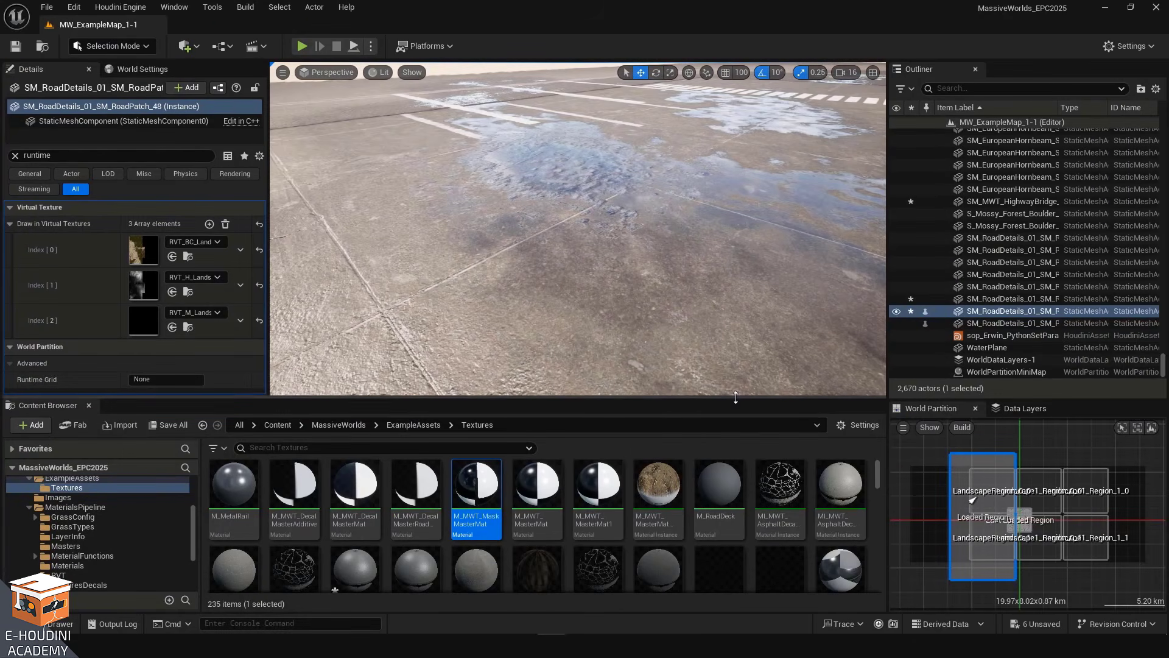
{"action": "left_click_drag", "start_coordinate": [737, 398], "coordinate": [738, 574]}
{"action": "left_click", "coordinate": [843, 73]}
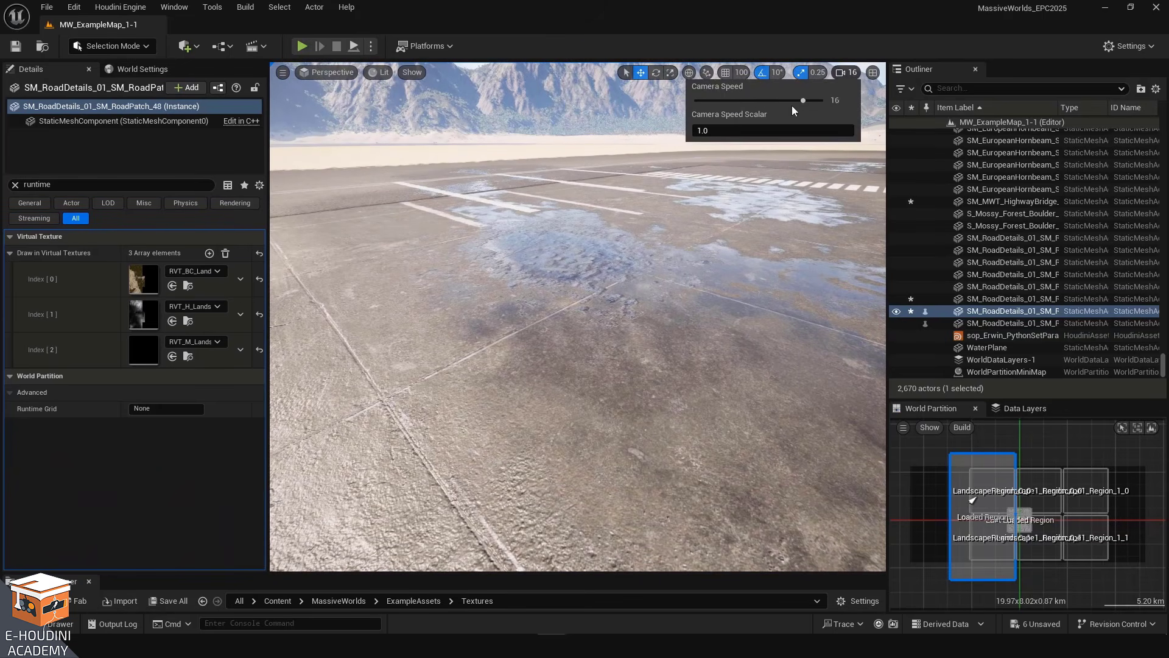
{"action": "left_click_drag", "start_coordinate": [819, 100], "coordinate": [759, 101]}
Fly the camera around the selected road patch to examine how it blends into the ground
{"action": "key", "text": "w"}
{"action": "mouse_move", "coordinate": [717, 339]}
{"action": "right_mouse_down"}
{"action": "mouse_move", "coordinate": [706, 343]}
{"action": "mouse_move", "coordinate": [715, 324]}
{"action": "mouse_move", "coordinate": [702, 325]}
{"action": "right_mouse_up"}
{"action": "key", "text": "s"}
{"action": "key", "text": "w"}
{"action": "key", "text": "a"}
{"action": "key", "text": "w"}
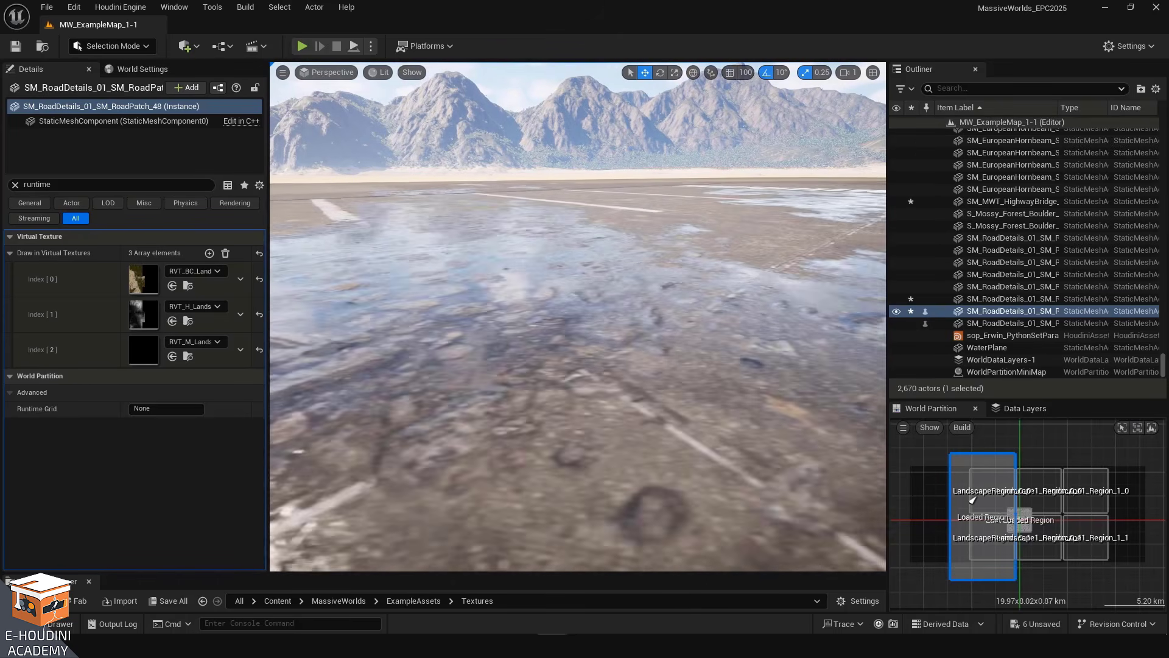
{"action": "right_click_drag", "start_coordinate": [458, 257], "coordinate": [456, 295]}
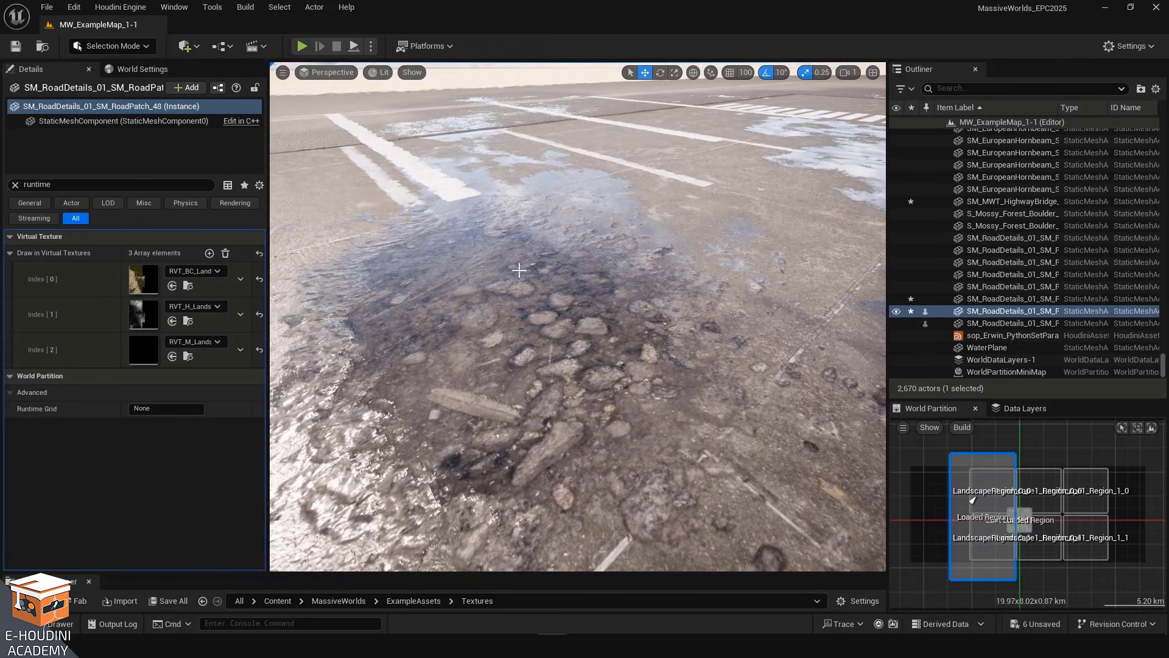
{"action": "right_click_drag", "start_coordinate": [589, 344], "coordinate": [611, 365]}
{"action": "key", "text": "w"}
{"action": "key", "text": "a"}
{"action": "key", "text": "s"}
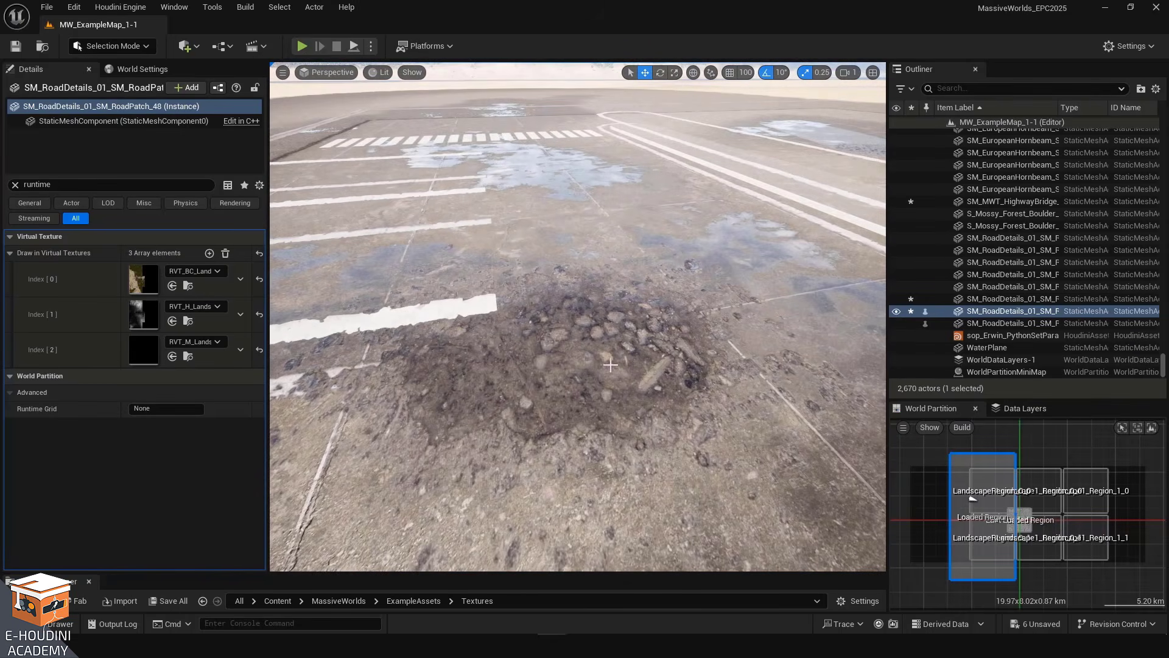
{"action": "right_click_drag", "start_coordinate": [526, 390], "coordinate": [498, 369]}
{"action": "key", "text": "a"}
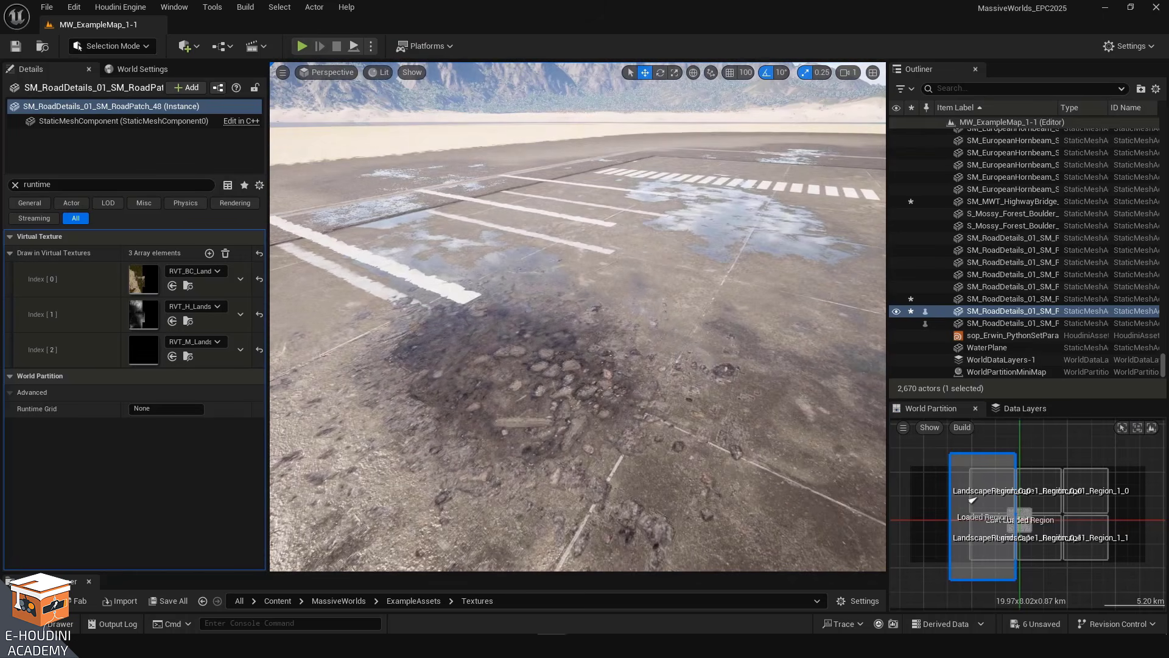
{"action": "right_click_drag", "start_coordinate": [665, 311], "coordinate": [356, 352]}
{"action": "right_click_drag", "start_coordinate": [531, 397], "coordinate": [579, 366]}
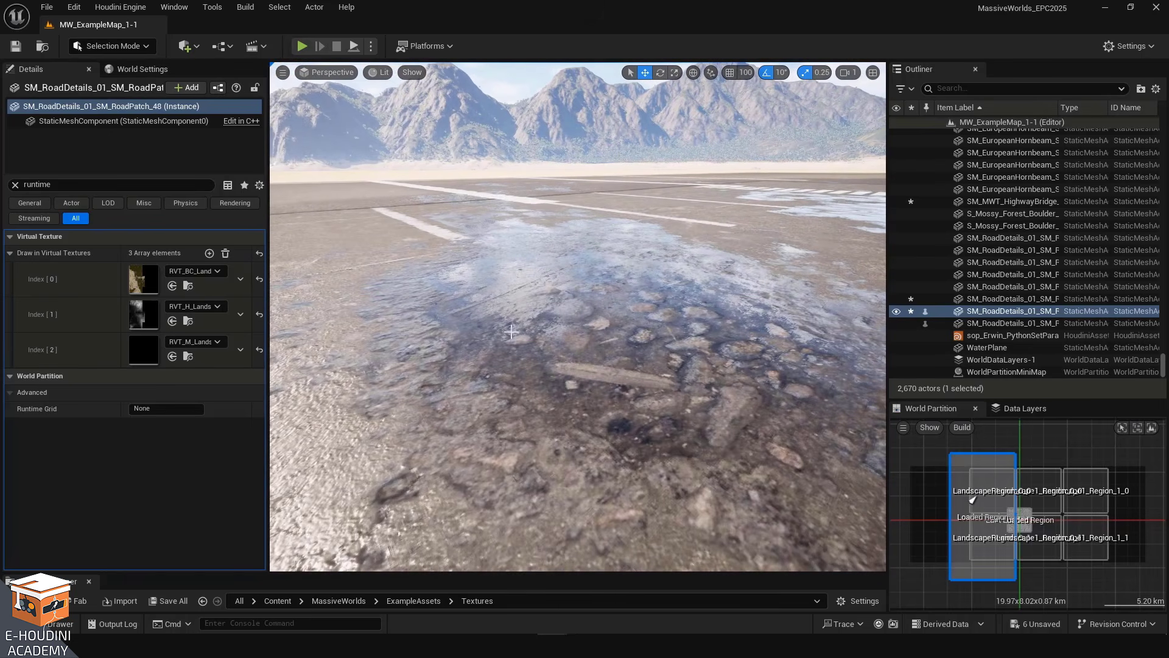
{"action": "right_click_drag", "start_coordinate": [550, 227], "coordinate": [609, 246]}
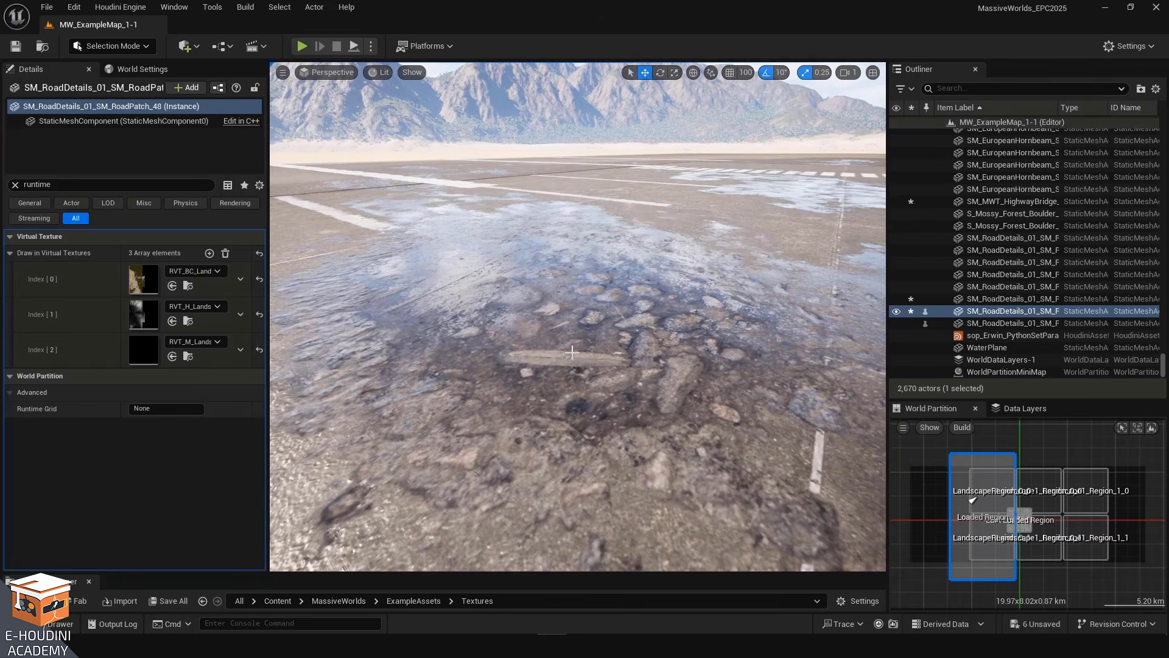
{"action": "right_click_drag", "start_coordinate": [573, 349], "coordinate": [609, 357]}
{"action": "right_click_drag", "start_coordinate": [480, 294], "coordinate": [473, 279]}
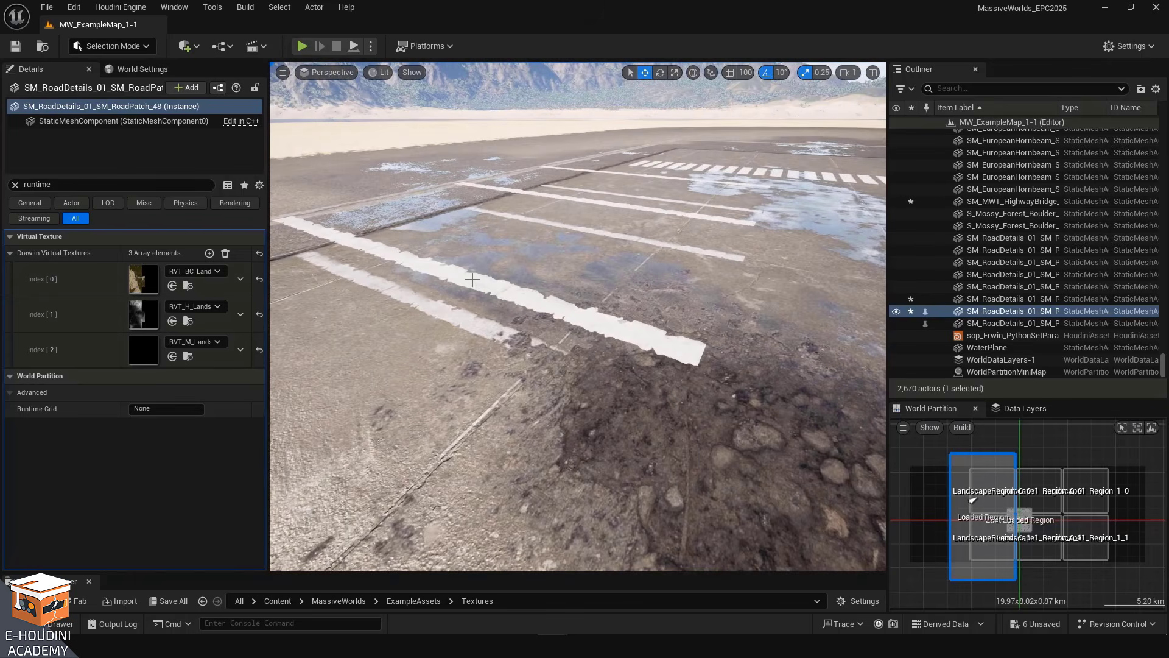
Select a white road stripe patch and fly around it to inspect how it sits on the ground
{"action": "left_click", "coordinate": [589, 314]}
{"action": "right_click_drag", "start_coordinate": [721, 405], "coordinate": [700, 404]}
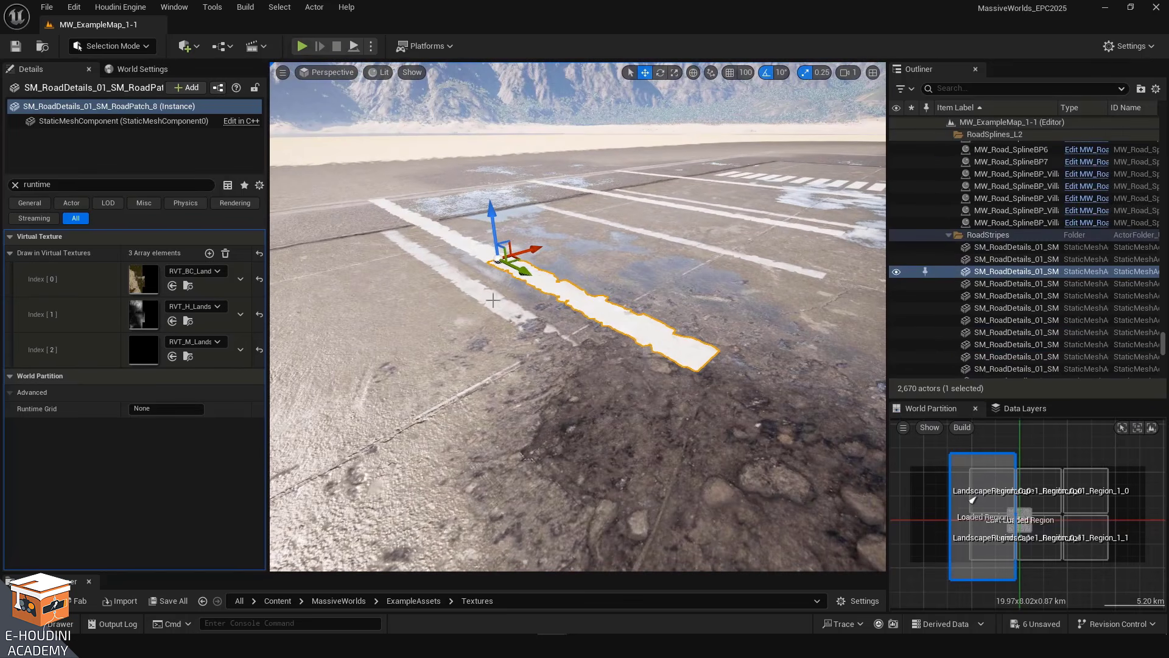
{"action": "right_click_drag", "start_coordinate": [476, 304], "coordinate": [476, 271]}
{"action": "key", "text": "s"}
{"action": "mouse_move", "coordinate": [679, 409]}
{"action": "right_mouse_down"}
{"action": "mouse_move", "coordinate": [701, 399]}
{"action": "mouse_move", "coordinate": [657, 415]}
{"action": "mouse_move", "coordinate": [667, 417]}
{"action": "right_mouse_up"}
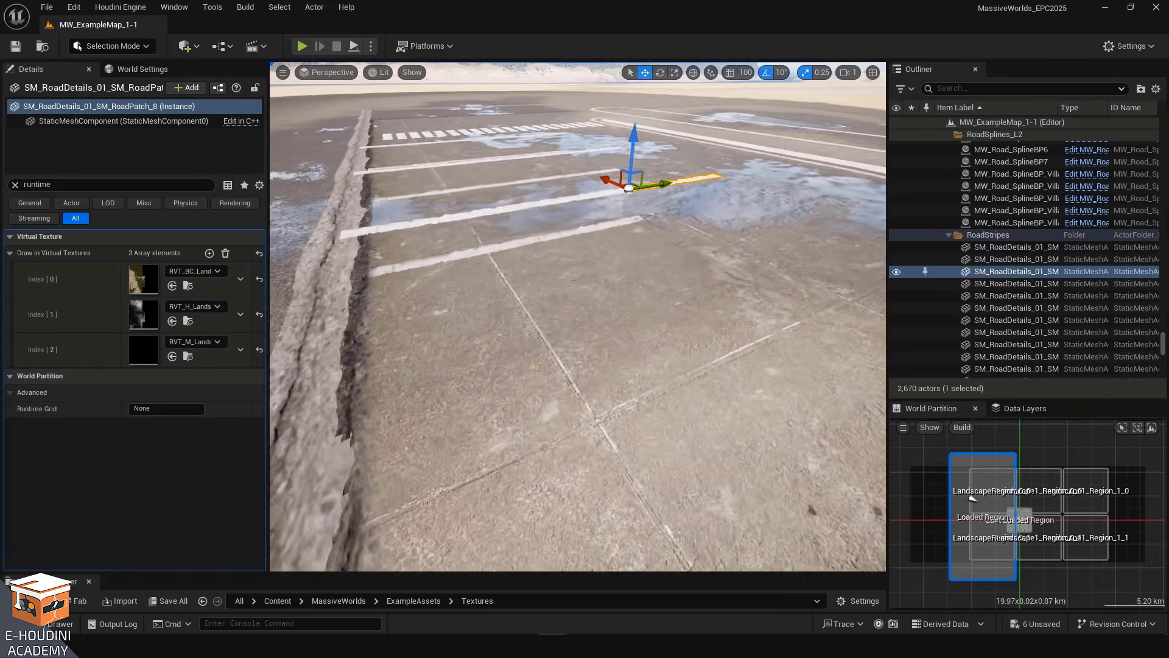
{"action": "key", "text": "a"}
{"action": "right_click_drag", "start_coordinate": [667, 417], "coordinate": [700, 420]}
{"action": "key", "text": "d"}
{"action": "key", "text": "a"}
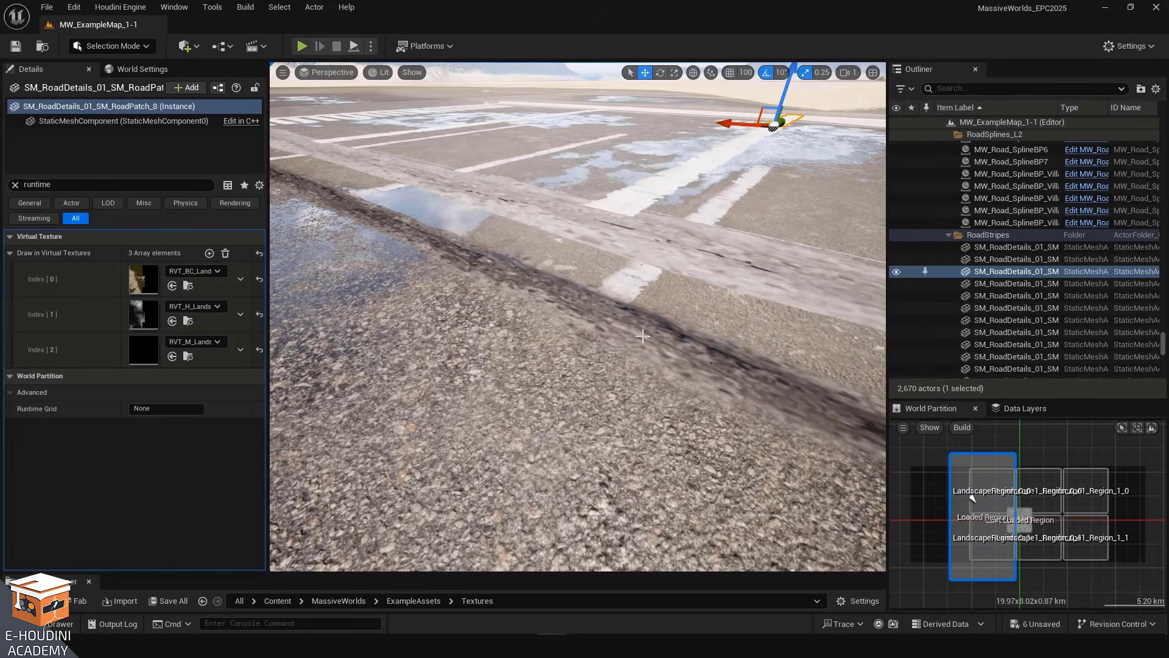
Select the concrete ridge strip patch and filter its Details for sort settings
{"action": "left_click", "coordinate": [629, 281]}
{"action": "key", "text": "w"}
{"action": "right_click_drag", "start_coordinate": [629, 280], "coordinate": [570, 266]}
{"action": "key", "text": "d"}
{"action": "key", "text": "a"}
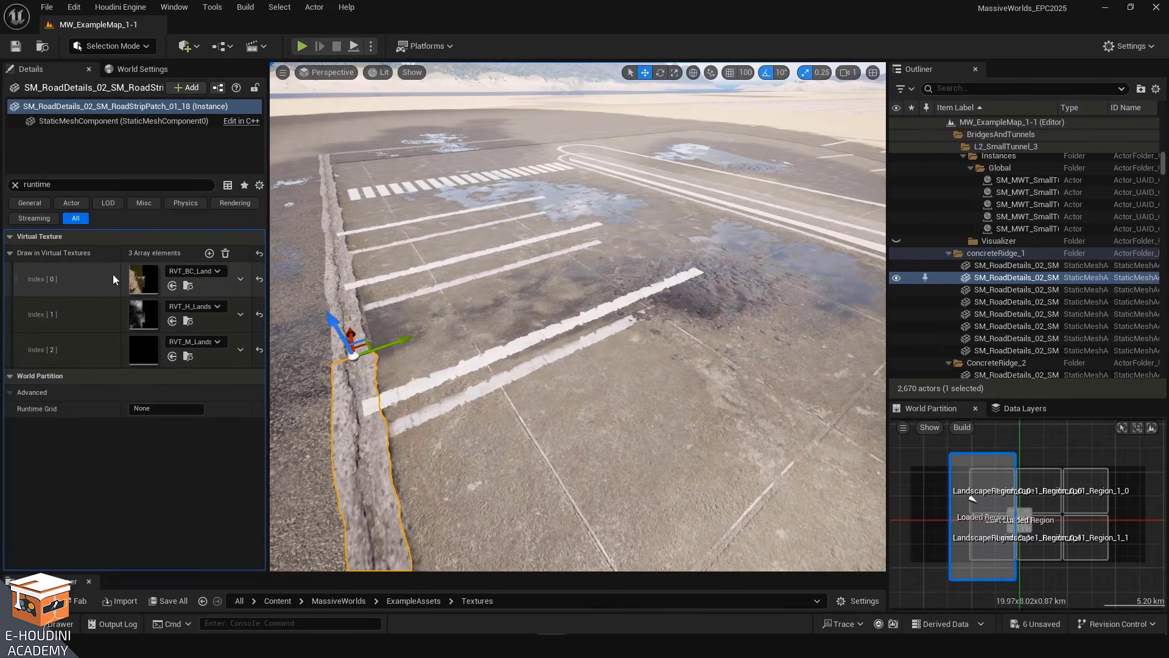
{"action": "left_click", "coordinate": [86, 184]}
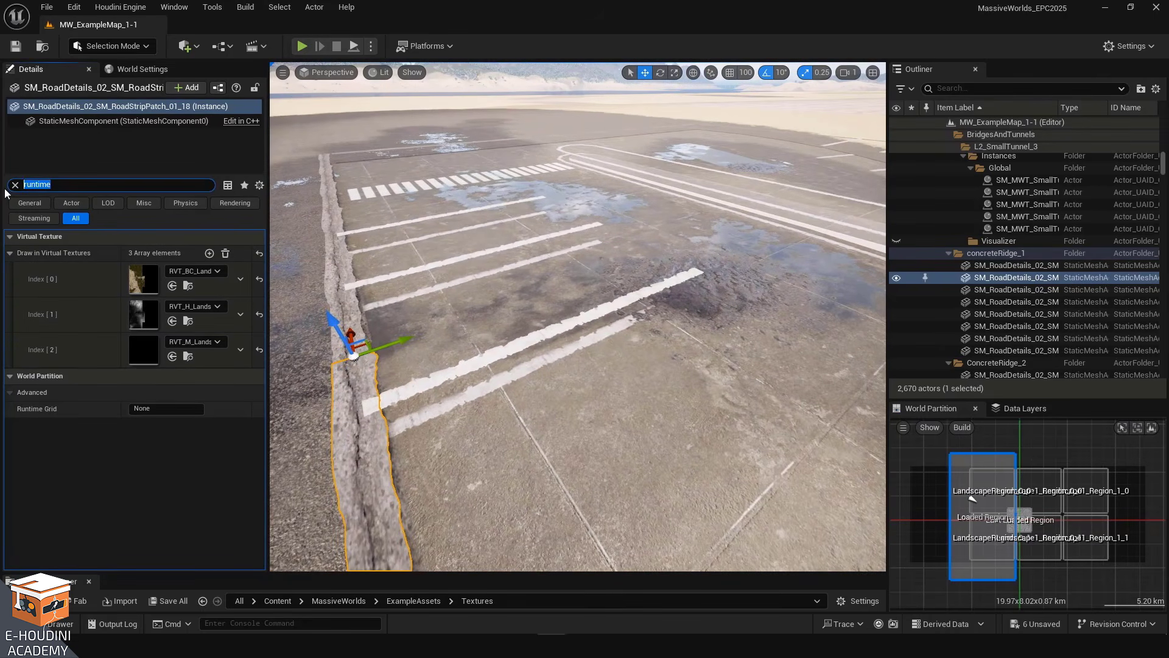
{"action": "type", "text": "sort"}
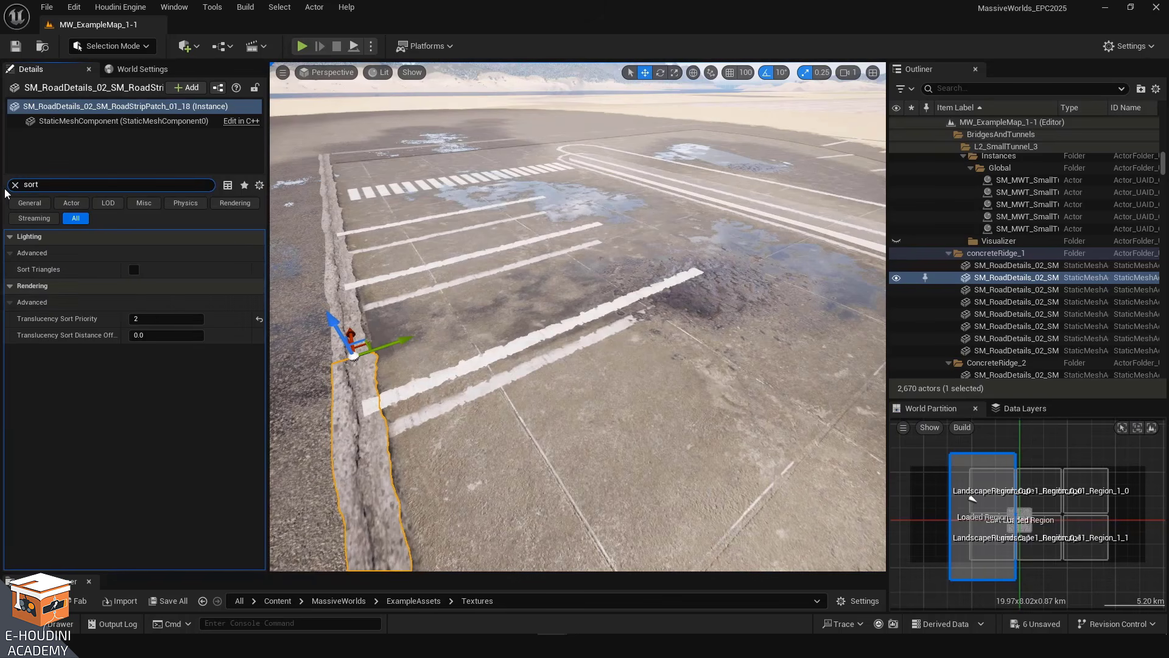
Select the three road stripe patches that overlap the concrete ridge
{"action": "mouse_move", "coordinate": [56, 323]}
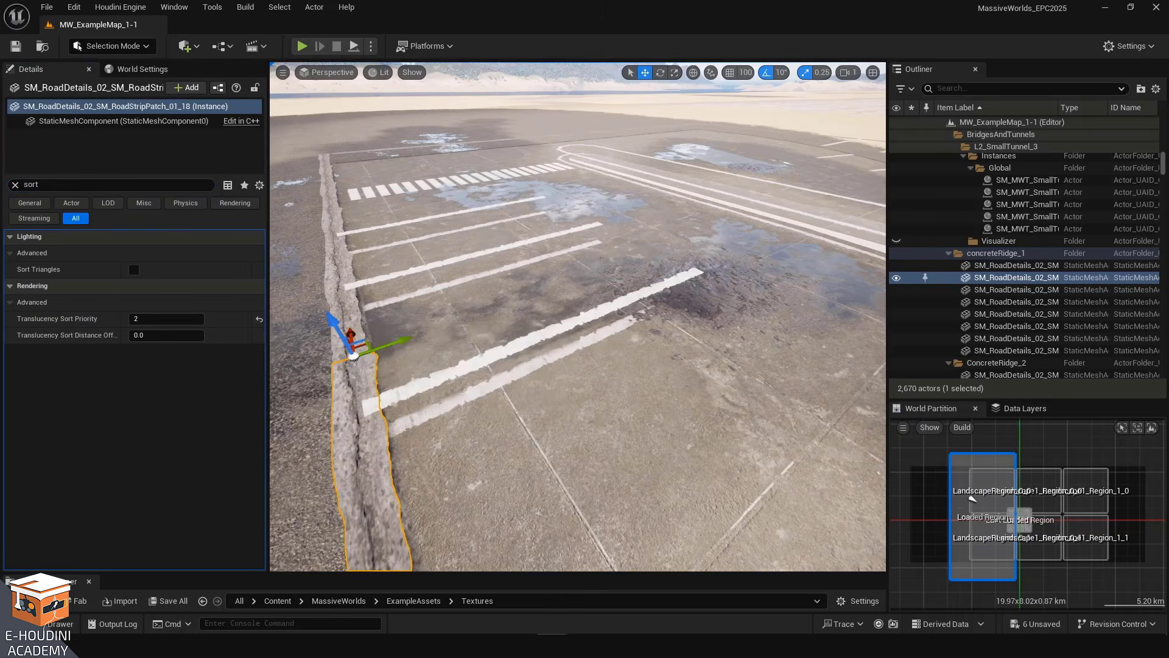
{"action": "key", "text": "a"}
{"action": "right_click_drag", "start_coordinate": [439, 341], "coordinate": [508, 319]}
{"action": "key", "text": "d"}
{"action": "key", "text": "a"}
{"action": "key", "text": "d"}
{"action": "right_click_drag", "start_coordinate": [552, 380], "coordinate": [565, 405]}
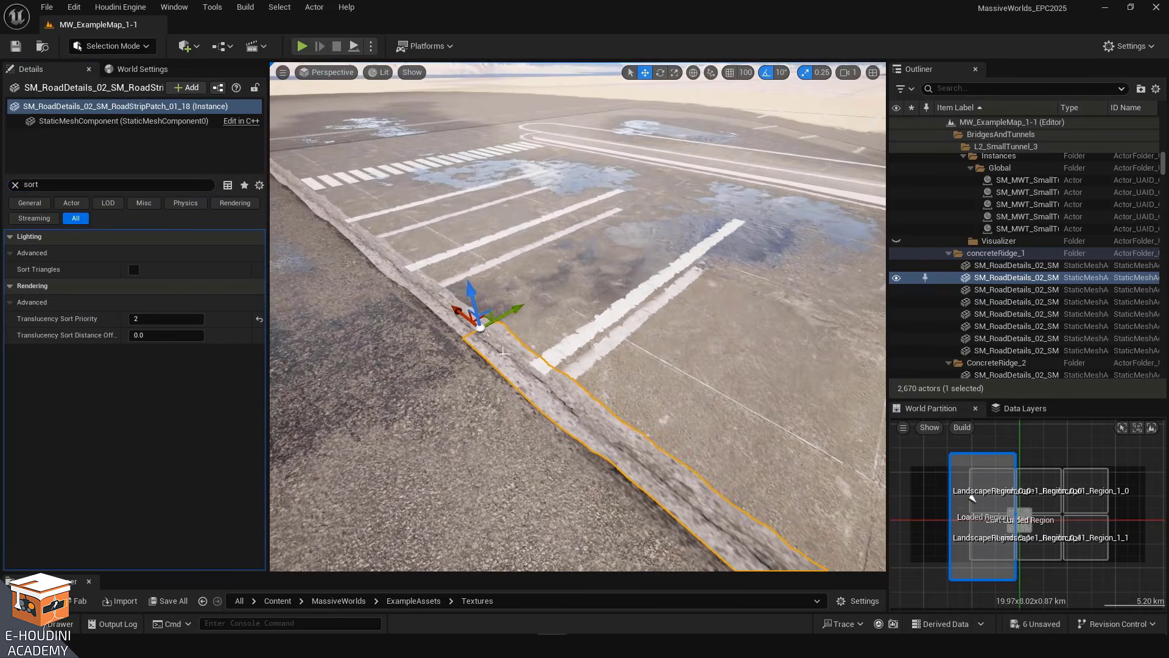
{"action": "left_click", "coordinate": [580, 335], "text": "ctrl"}
{"action": "left_click", "coordinate": [725, 230], "text": "ctrl"}
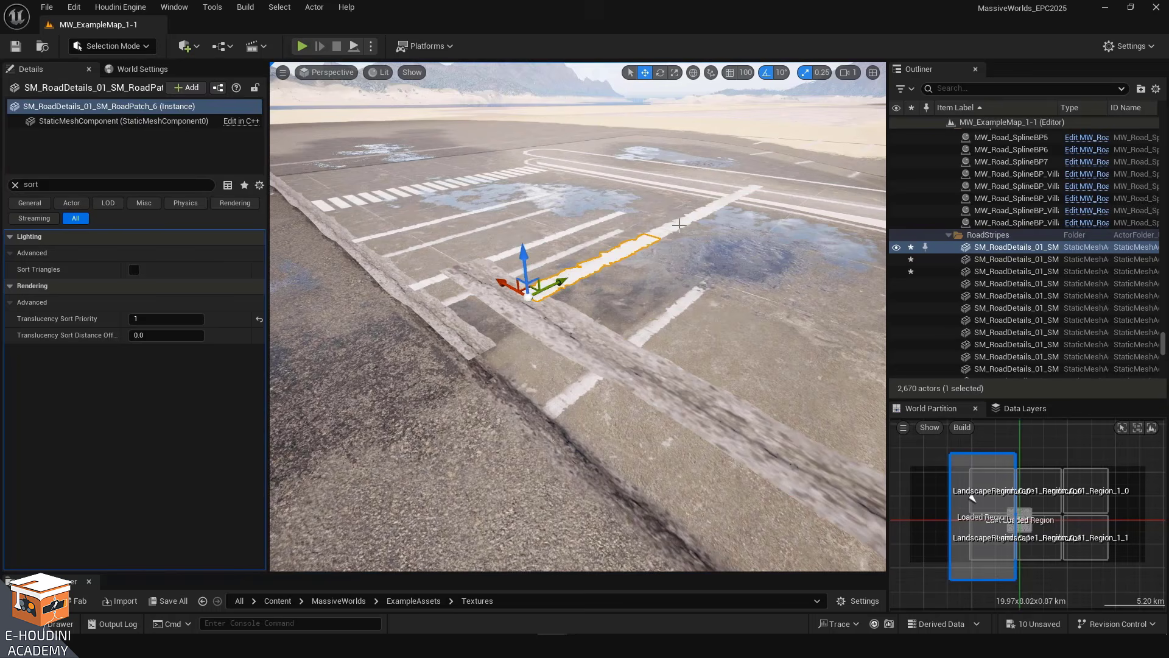
{"action": "left_click", "coordinate": [679, 225], "text": "ctrl"}
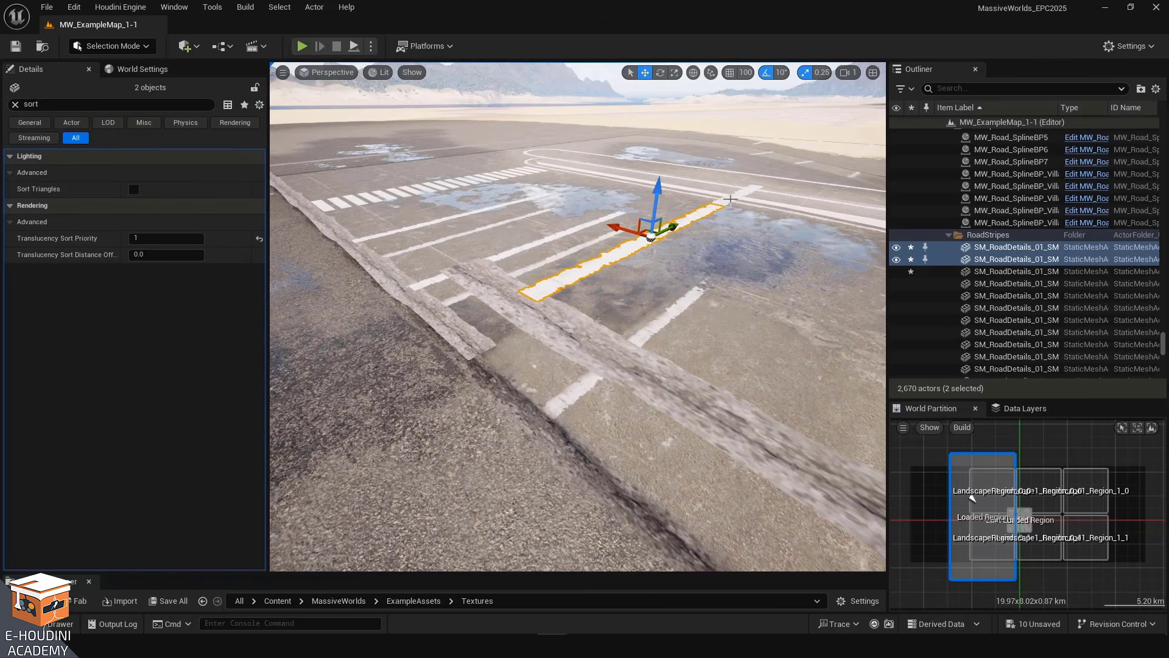
{"action": "left_click", "coordinate": [726, 192], "text": "ctrl"}
{"action": "right_click_drag", "start_coordinate": [726, 191], "coordinate": [705, 232]}
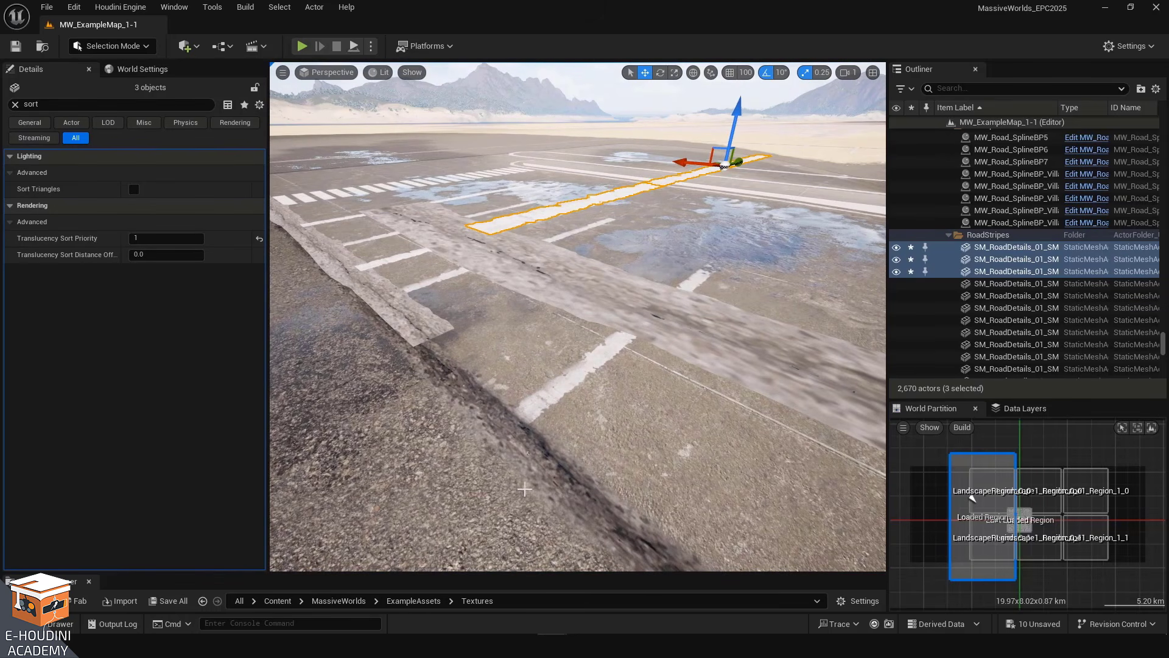
Set the selected stripes' Translucency Sort Priority to 50
{"action": "left_click", "coordinate": [160, 238]}
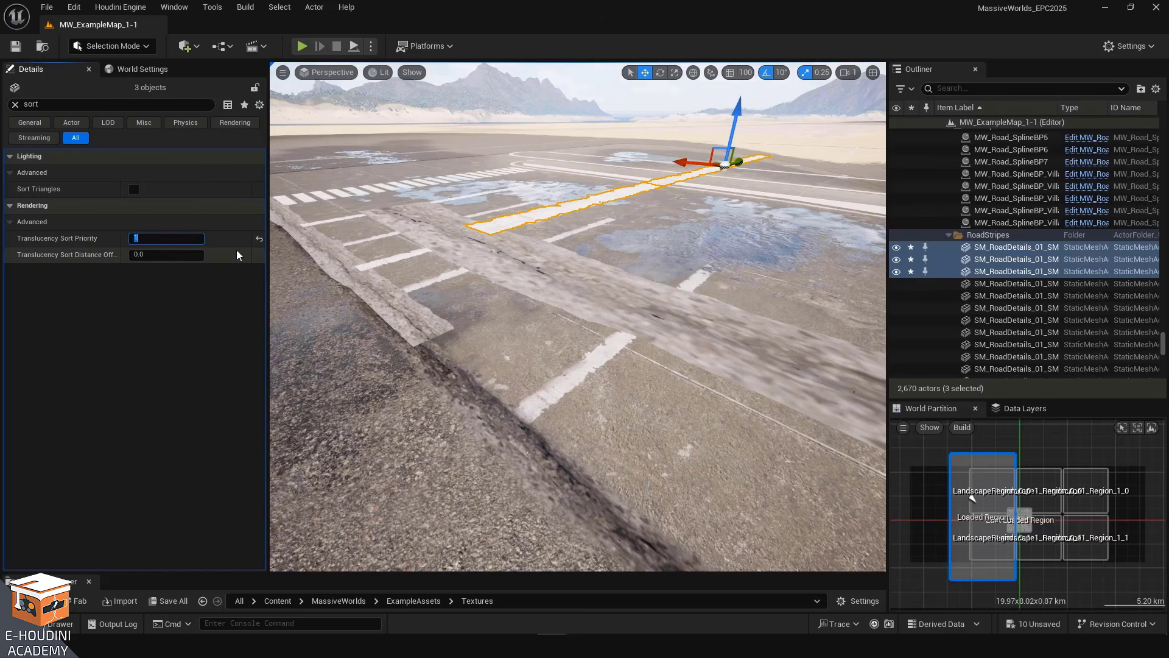
{"action": "type", "text": "5"}
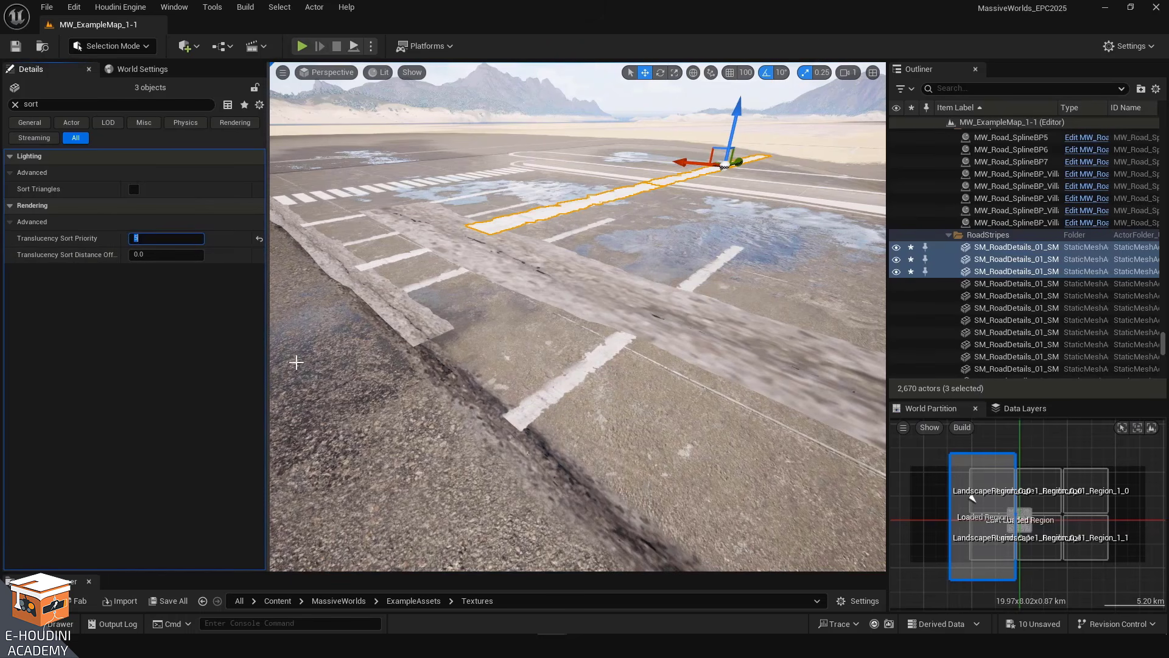
{"action": "type", "text": "0"}
{"action": "key", "text": "Return"}
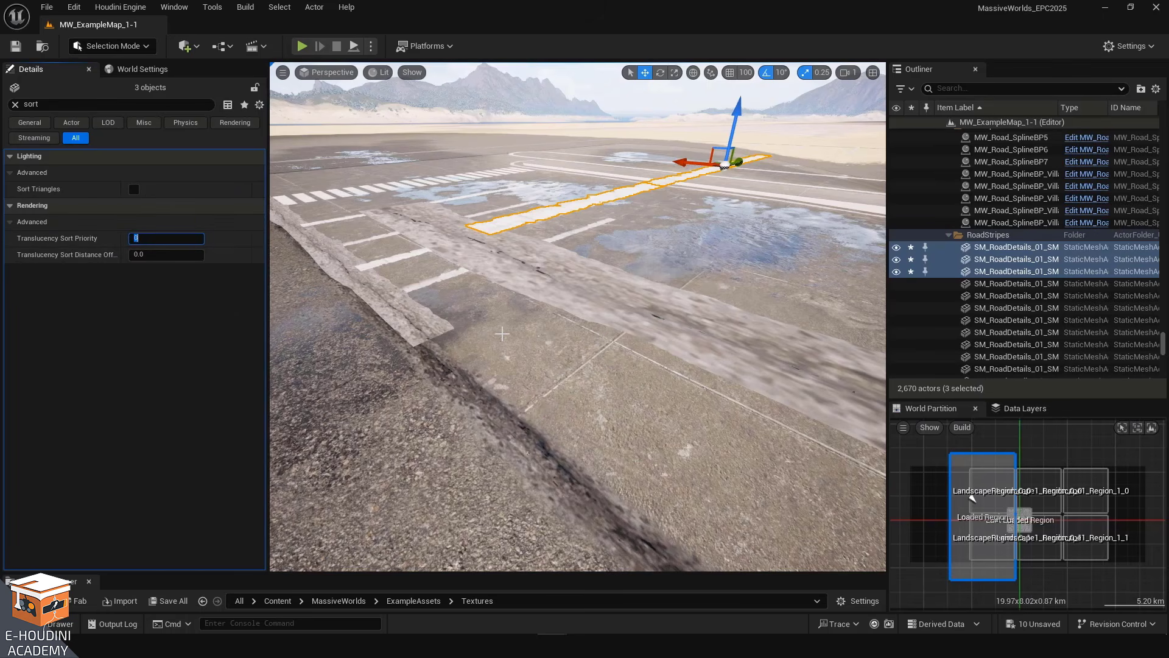
Set the stripes' Translucency Sort Priority to 1
{"action": "right_click_drag", "start_coordinate": [502, 334], "coordinate": [536, 330]}
{"action": "right_click_drag", "start_coordinate": [574, 390], "coordinate": [535, 405]}
{"action": "left_click", "coordinate": [154, 236]}
{"action": "type", "text": "1"}
{"action": "key", "text": "Return"}
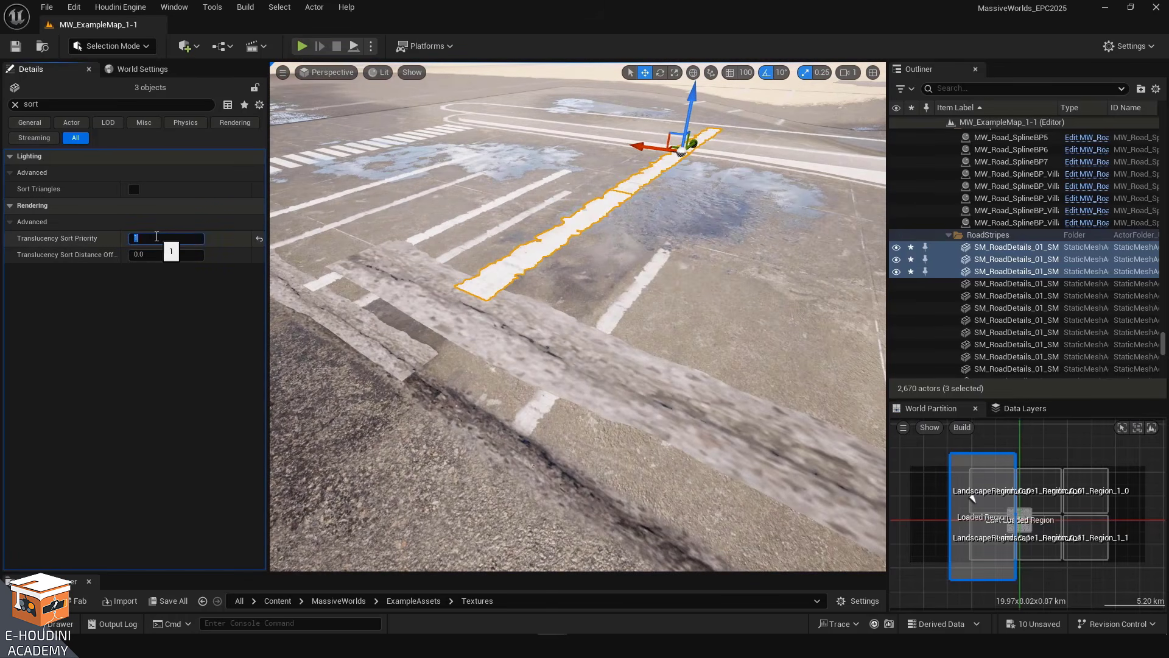
Set the stripes' Translucency Sort Priority to 2
{"action": "type", "text": "2"}
{"action": "key", "text": "Return"}
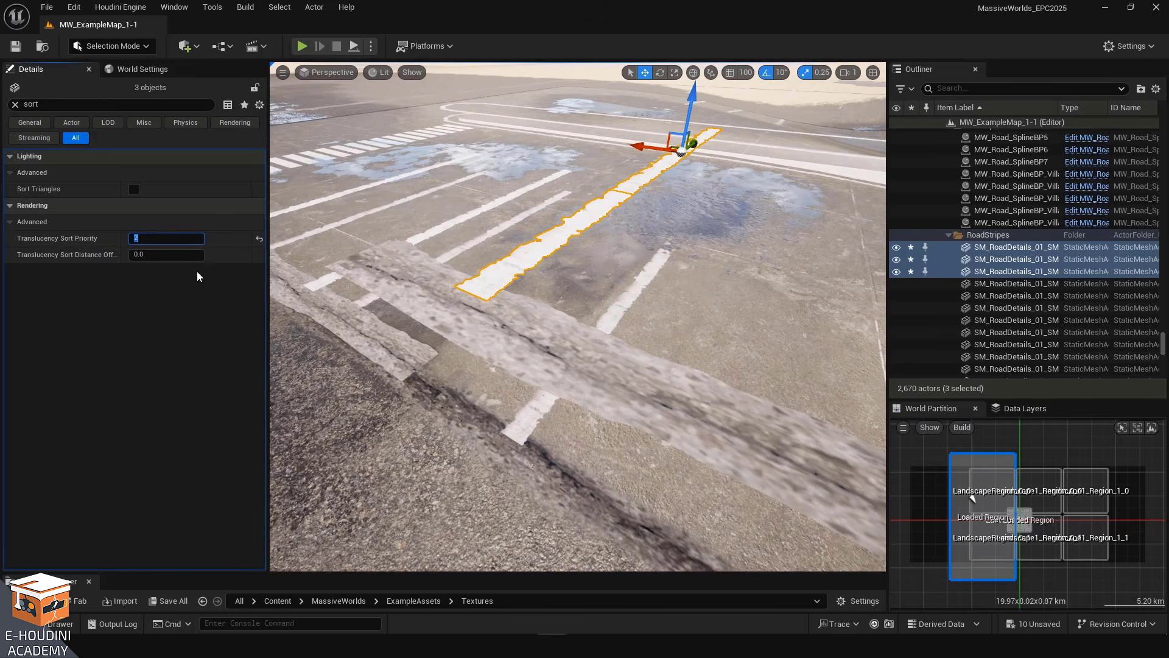
Set the selected stripes' Translucency Sort Priority to 1, then select a concrete ridge patch in the viewport
{"action": "type", "text": "1"}
{"action": "key", "text": "Return"}
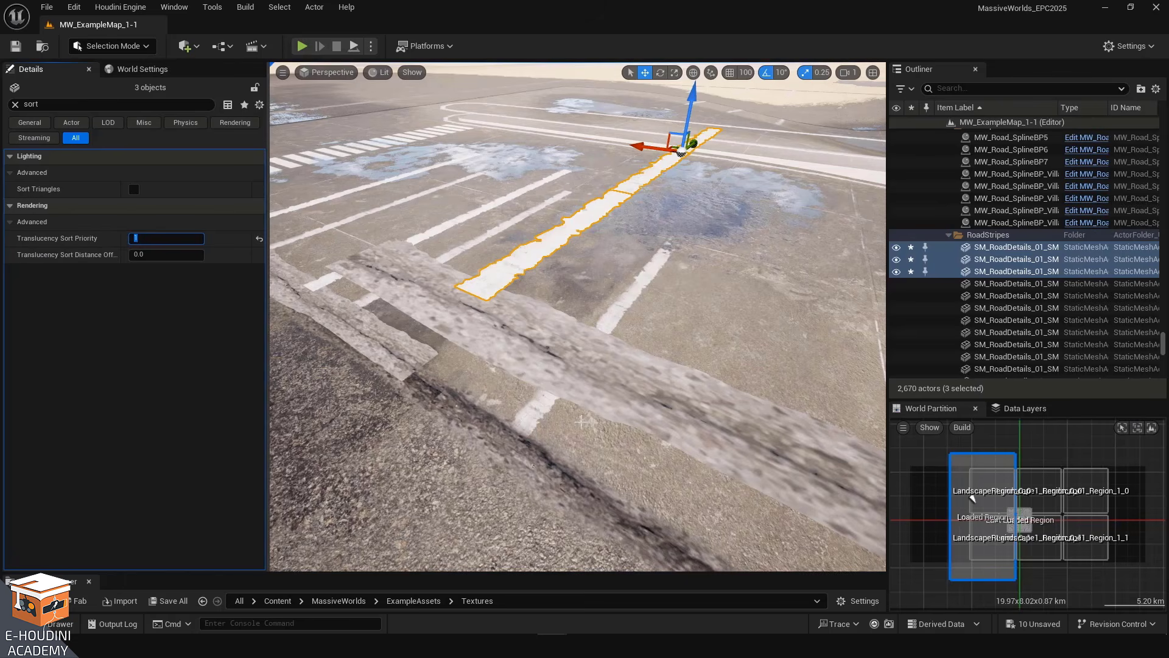
{"action": "mouse_move", "coordinate": [629, 434]}
{"action": "right_mouse_down"}
{"action": "mouse_move", "coordinate": [624, 415]}
{"action": "mouse_move", "coordinate": [548, 420]}
{"action": "mouse_move", "coordinate": [621, 414]}
{"action": "mouse_move", "coordinate": [642, 438]}
{"action": "right_mouse_up"}
{"action": "left_click", "coordinate": [642, 438]}
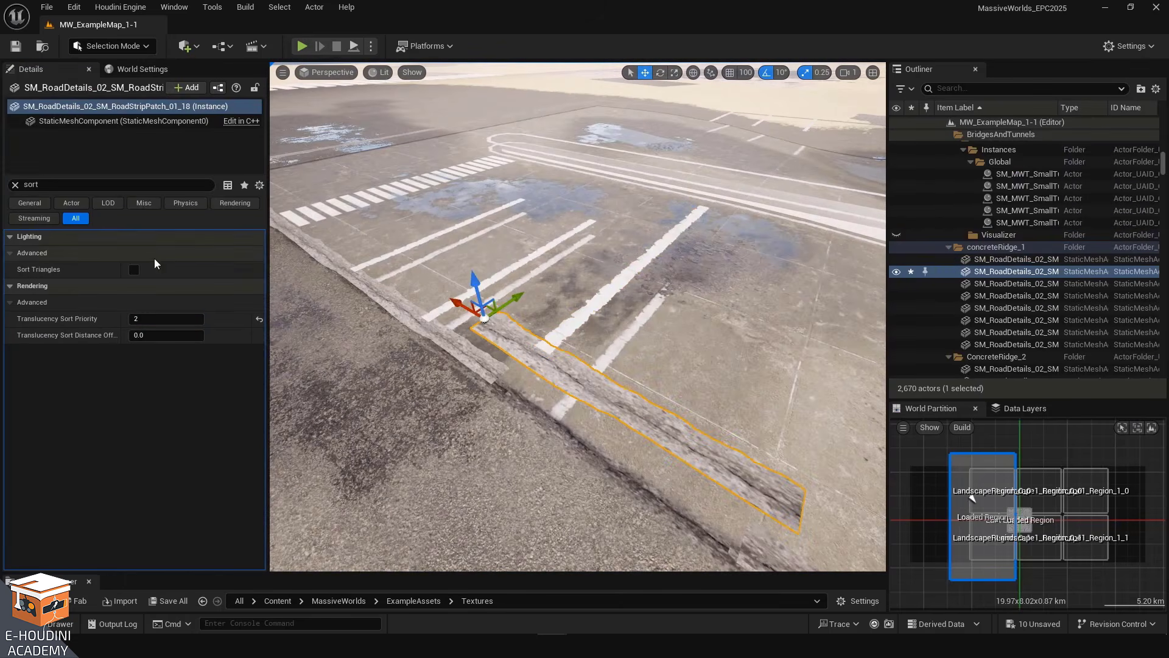
Select the concrete slab and inspect its Translucency Sort Priority while orbiting around the parking area
{"action": "left_click", "coordinate": [587, 311]}
{"action": "right_click_drag", "start_coordinate": [587, 311], "coordinate": [603, 402]}
{"action": "left_click", "coordinate": [606, 378]}
{"action": "right_click_drag", "start_coordinate": [482, 248], "coordinate": [506, 244]}
{"action": "left_click_drag", "start_coordinate": [481, 267], "coordinate": [451, 330]}
{"action": "key", "text": "w"}
{"action": "right_click_drag", "start_coordinate": [689, 387], "coordinate": [734, 299]}
{"action": "middle_click_drag", "start_coordinate": [723, 207], "coordinate": [710, 232]}
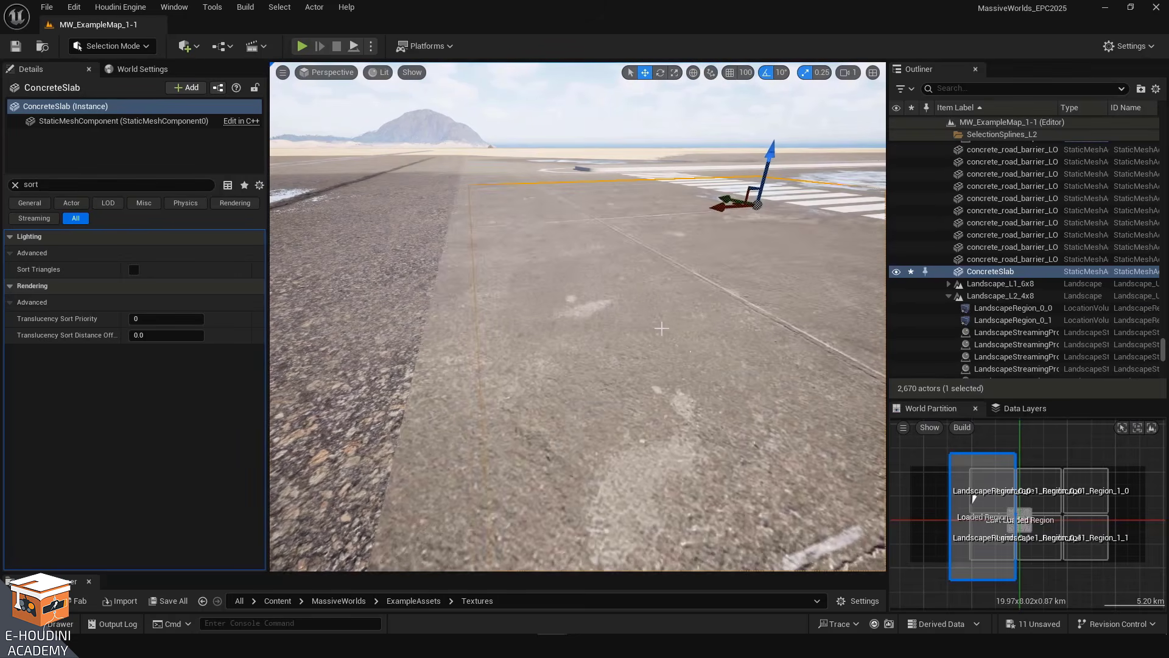
{"action": "right_click_drag", "start_coordinate": [662, 328], "coordinate": [668, 339]}
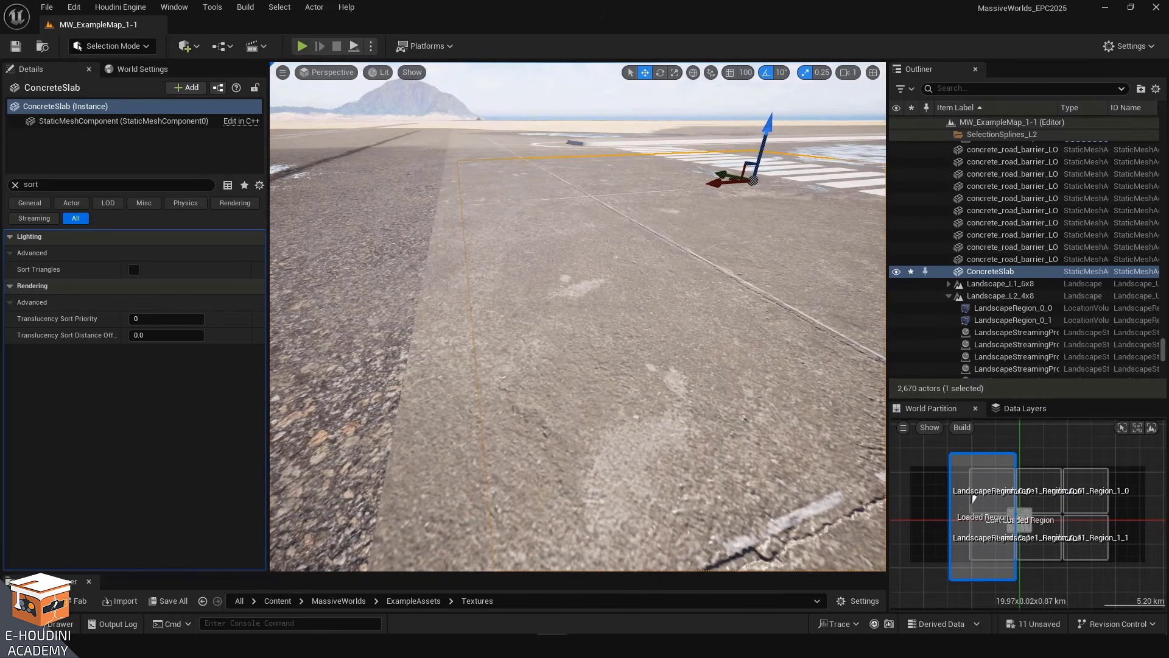
{"action": "mouse_move", "coordinate": [616, 289]}
{"action": "right_mouse_down"}
{"action": "mouse_move", "coordinate": [617, 317]}
{"action": "mouse_move", "coordinate": [617, 289]}
{"action": "right_mouse_up"}
{"action": "key", "text": "s"}
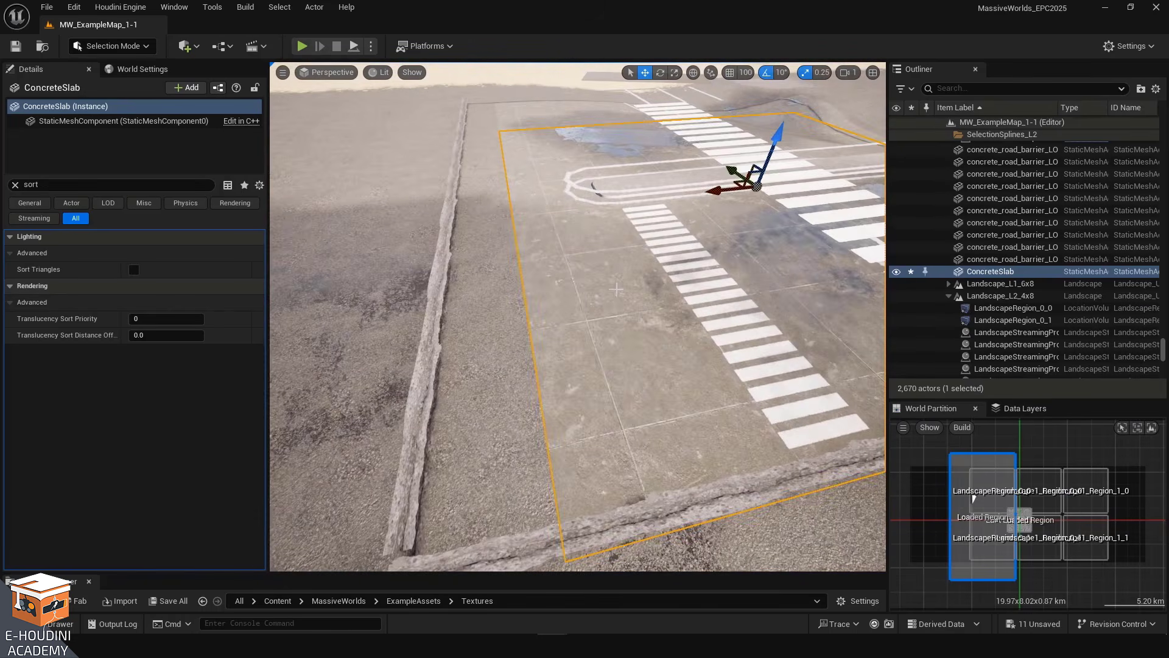
{"action": "mouse_move", "coordinate": [709, 190]}
{"action": "left_mouse_down"}
{"action": "mouse_move", "coordinate": [673, 194]}
{"action": "mouse_move", "coordinate": [698, 193]}
{"action": "left_mouse_up"}
{"action": "key", "text": "w"}
{"action": "right_click_drag", "start_coordinate": [699, 193], "coordinate": [572, 394]}
{"action": "key", "text": "f"}
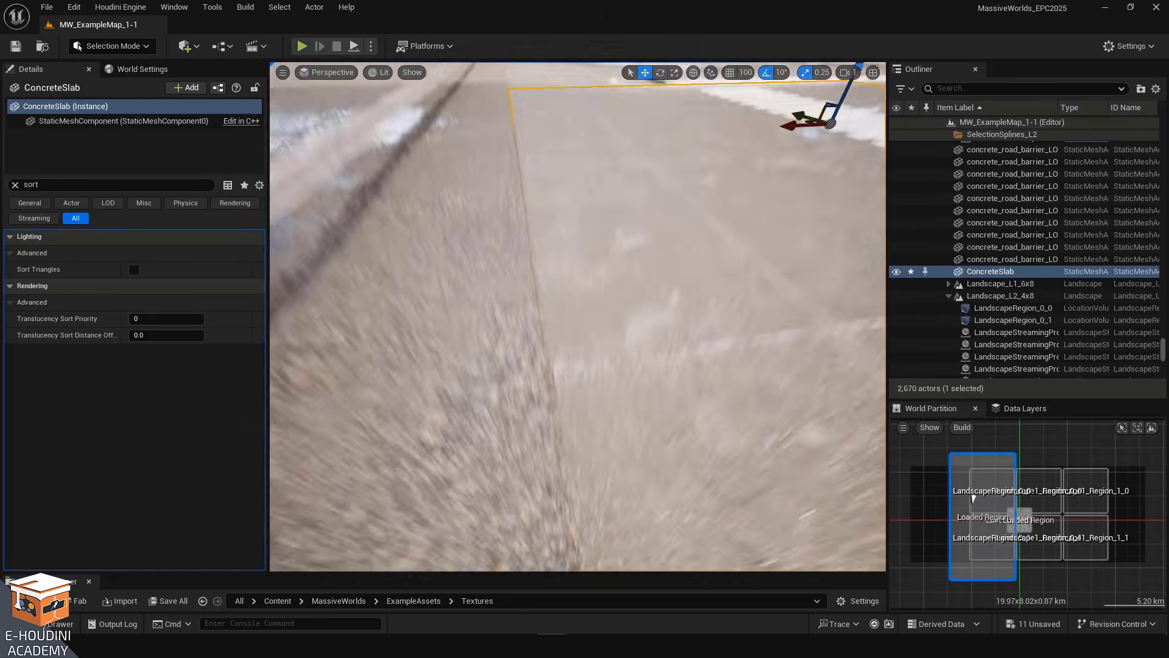
{"action": "mouse_move", "coordinate": [634, 213]}
{"action": "left_mouse_down"}
{"action": "mouse_move", "coordinate": [640, 114]}
{"action": "mouse_move", "coordinate": [651, 203]}
{"action": "left_mouse_up"}
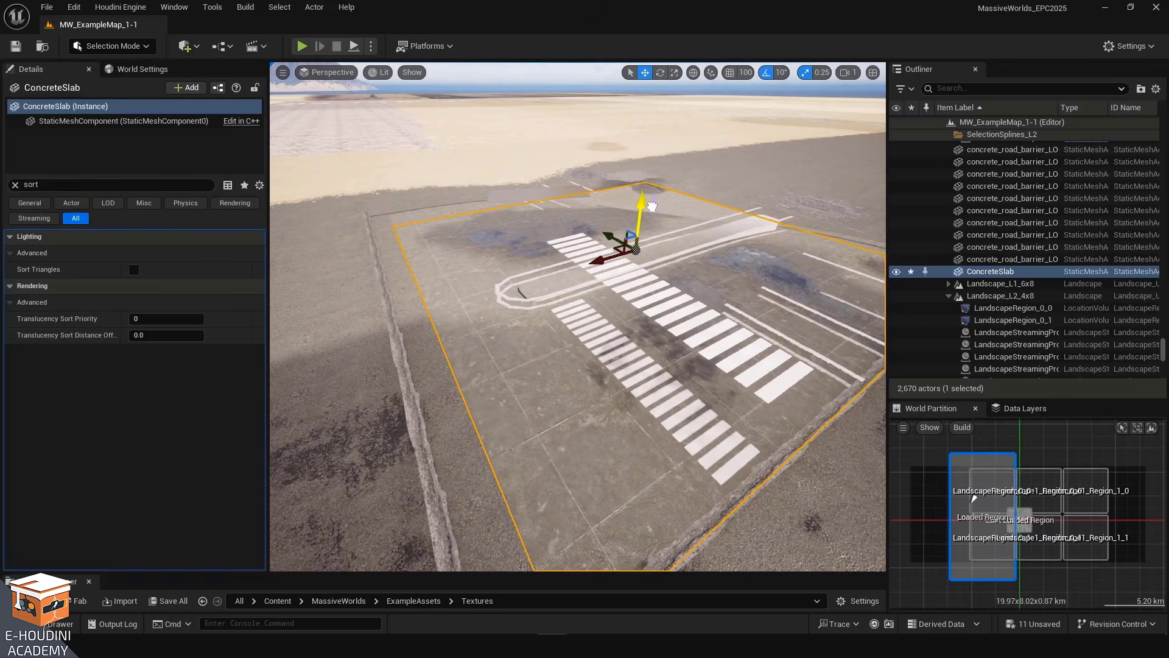
{"action": "key", "text": "w"}
{"action": "right_click_drag", "start_coordinate": [653, 218], "coordinate": [578, 259]}
{"action": "right_click_drag", "start_coordinate": [531, 408], "coordinate": [527, 360]}
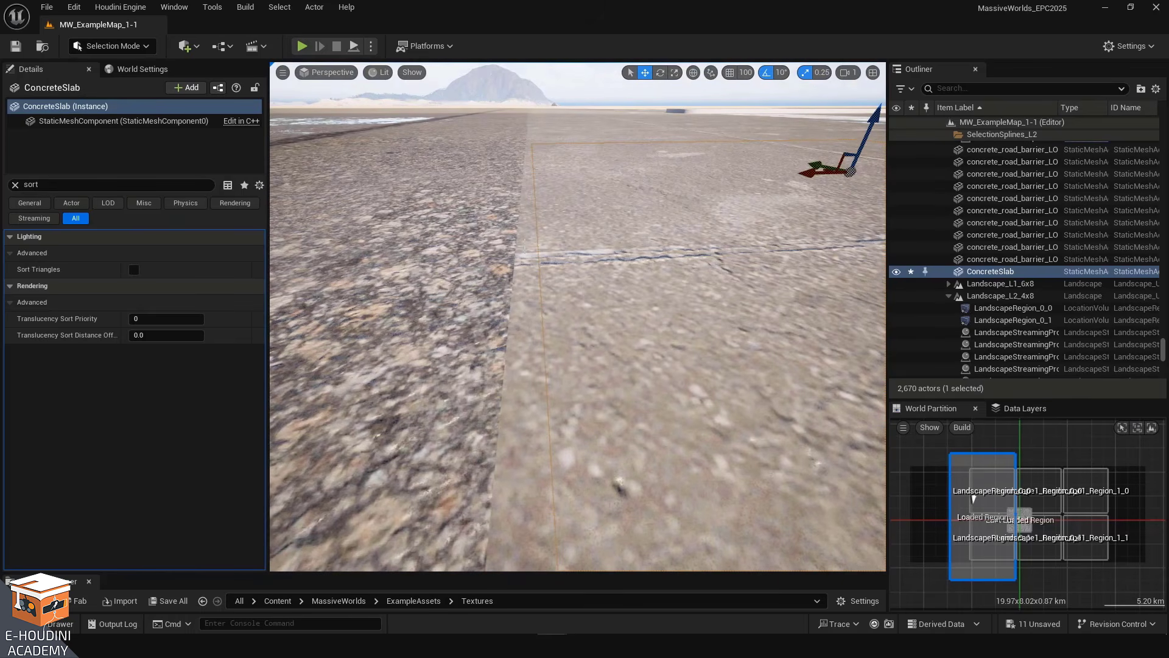
{"action": "right_click_drag", "start_coordinate": [560, 413], "coordinate": [590, 428]}
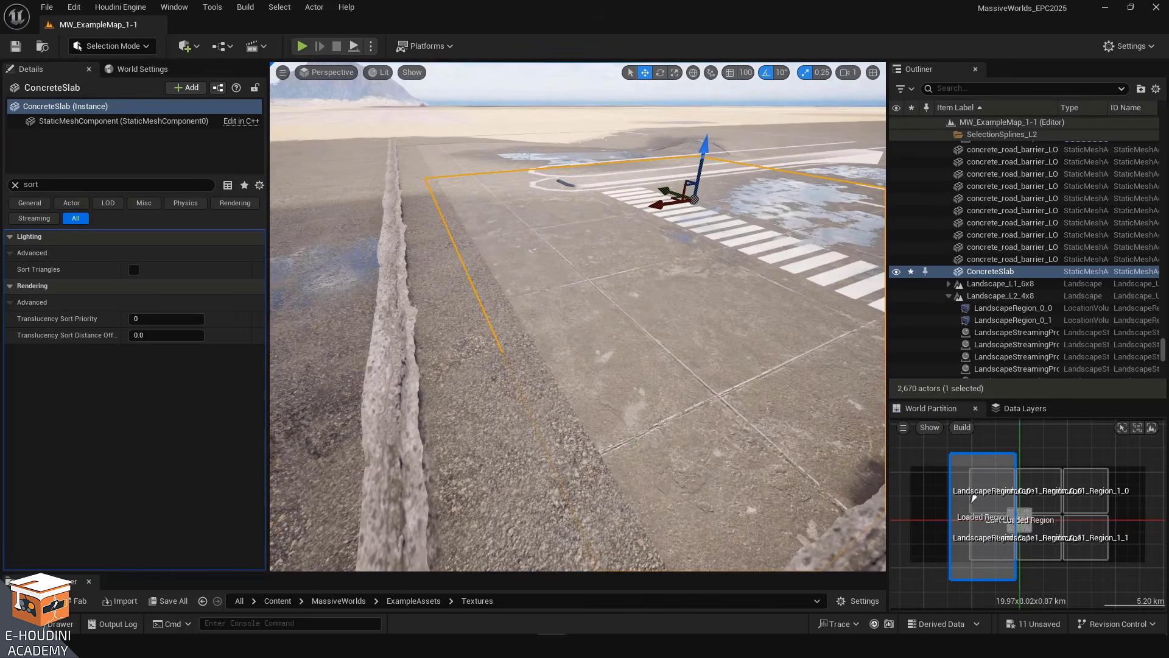
{"action": "left_click_drag", "start_coordinate": [659, 201], "coordinate": [629, 211]}
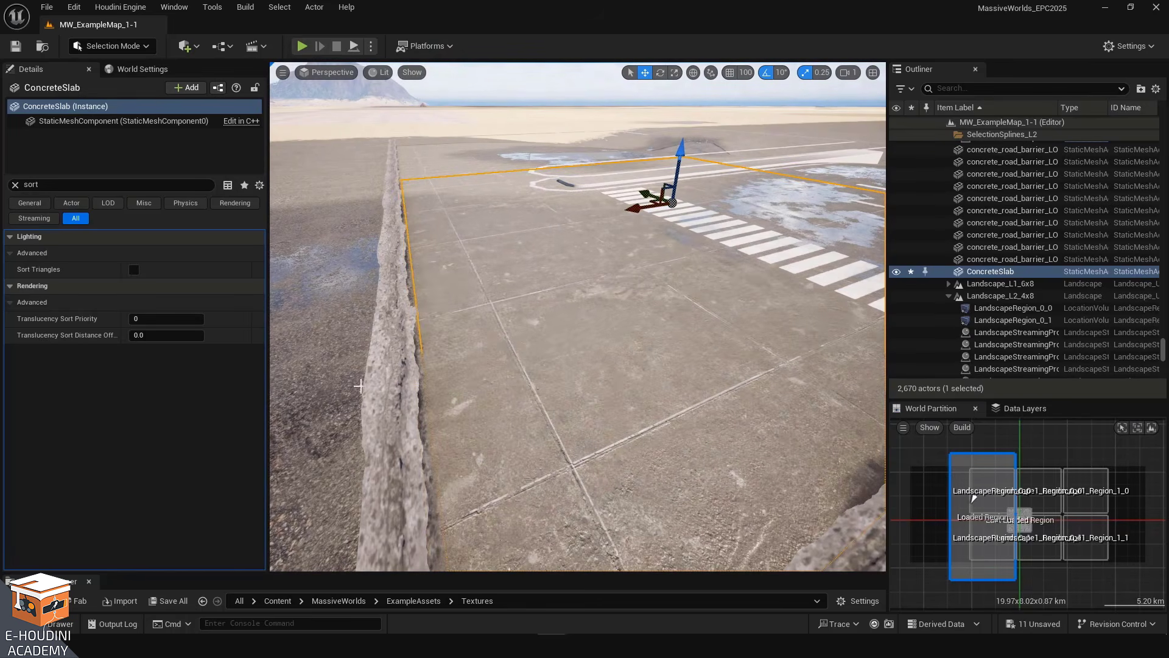
Select the concrete ridge pieces and the crosswalk plane to compare their Translucency Sort Priority values
{"action": "left_click", "coordinate": [393, 384]}
{"action": "right_click_drag", "start_coordinate": [393, 384], "coordinate": [459, 395]}
{"action": "left_click", "coordinate": [496, 255], "text": "ctrl"}
{"action": "right_click_drag", "start_coordinate": [496, 256], "coordinate": [434, 236]}
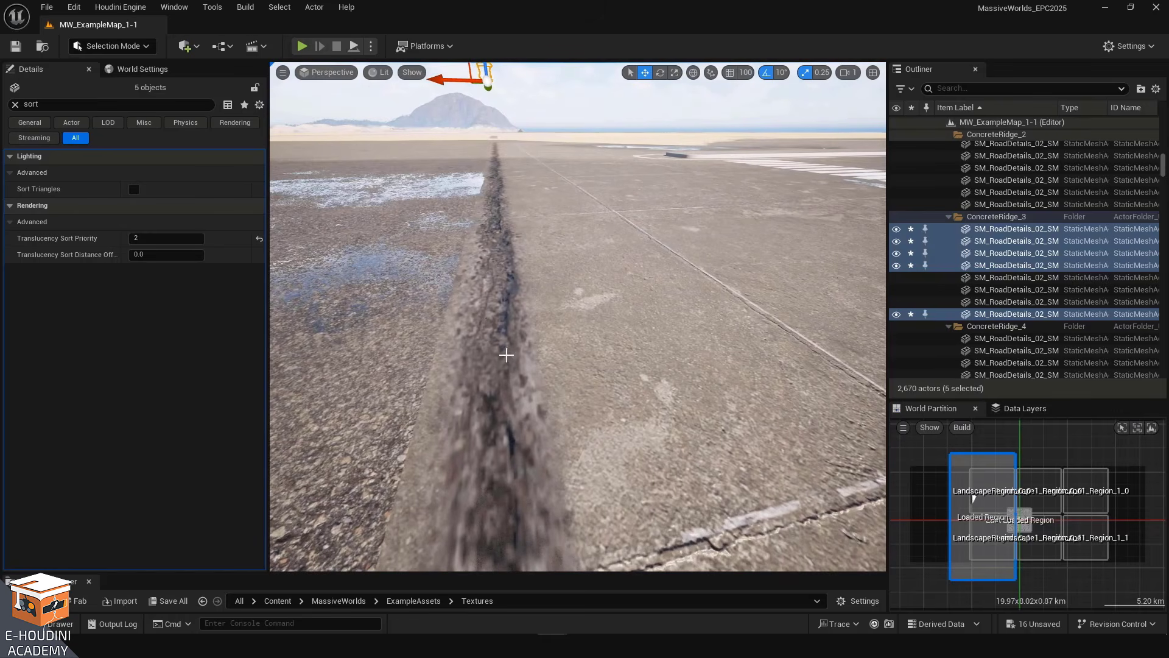
{"action": "mouse_move", "coordinate": [522, 275]}
{"action": "right_mouse_down"}
{"action": "mouse_move", "coordinate": [516, 254]}
{"action": "mouse_move", "coordinate": [517, 283]}
{"action": "right_mouse_up"}
{"action": "right_click_drag", "start_coordinate": [577, 303], "coordinate": [577, 198]}
{"action": "left_click_drag", "start_coordinate": [488, 102], "coordinate": [482, 101]}
{"action": "key", "text": "w"}
{"action": "right_click_drag", "start_coordinate": [482, 102], "coordinate": [482, 101]}
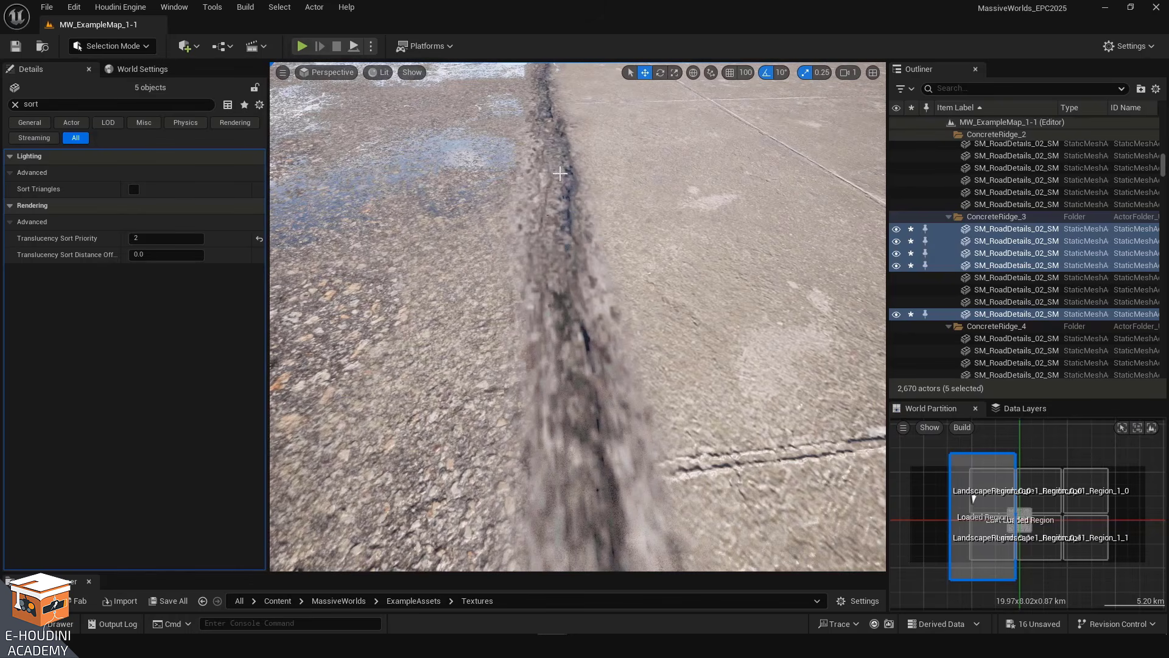
{"action": "right_click_drag", "start_coordinate": [538, 305], "coordinate": [455, 332]}
{"action": "key", "text": "d"}
{"action": "key", "text": "s"}
{"action": "left_click", "coordinate": [454, 331]}
Select the worn road patches one by one to compare their Translucency Sort Priority, then clear the selection
{"action": "mouse_move", "coordinate": [551, 245]}
{"action": "right_mouse_down"}
{"action": "mouse_move", "coordinate": [510, 262]}
{"action": "mouse_move", "coordinate": [550, 245]}
{"action": "right_mouse_up"}
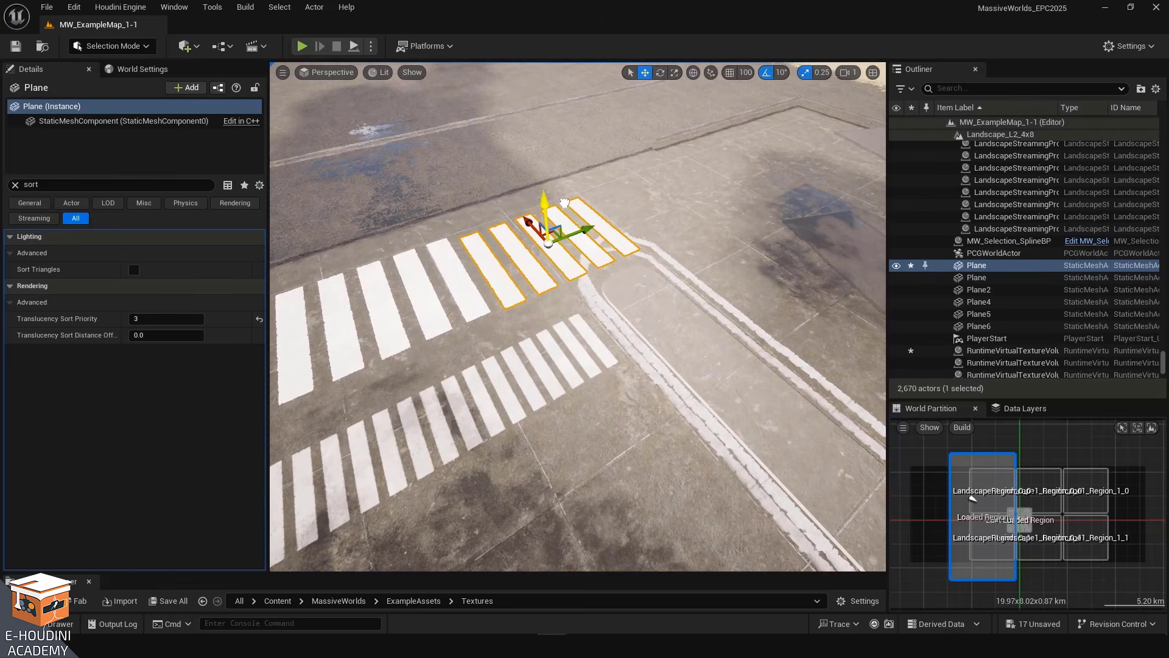
{"action": "right_click_drag", "start_coordinate": [564, 203], "coordinate": [682, 198]}
{"action": "key", "text": "w"}
{"action": "left_click", "coordinate": [564, 211]}
{"action": "right_click_drag", "start_coordinate": [564, 210], "coordinate": [594, 205]}
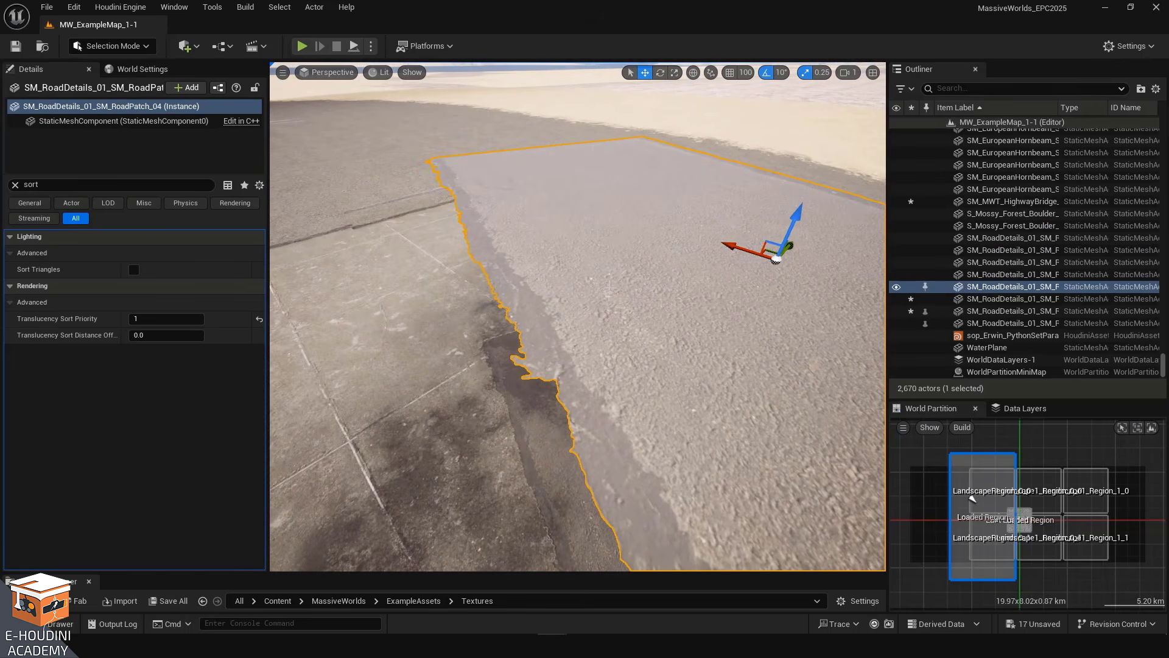
{"action": "right_click_drag", "start_coordinate": [594, 206], "coordinate": [603, 484]}
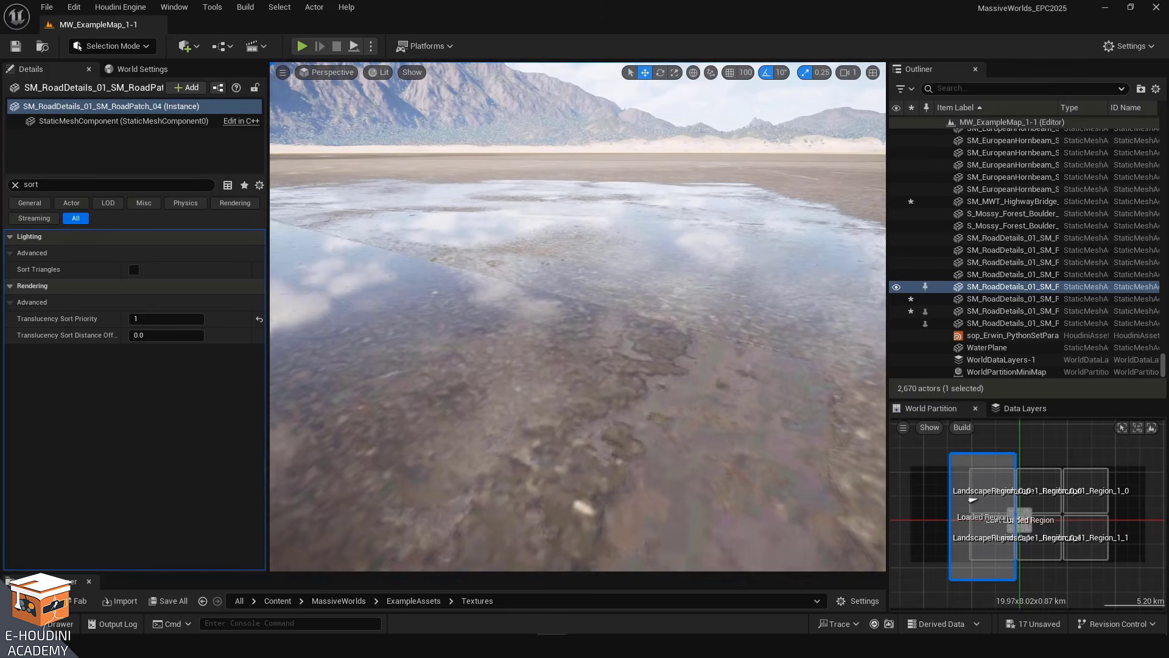
{"action": "right_click_drag", "start_coordinate": [467, 343], "coordinate": [466, 343]}
{"action": "right_click_drag", "start_coordinate": [699, 466], "coordinate": [707, 341]}
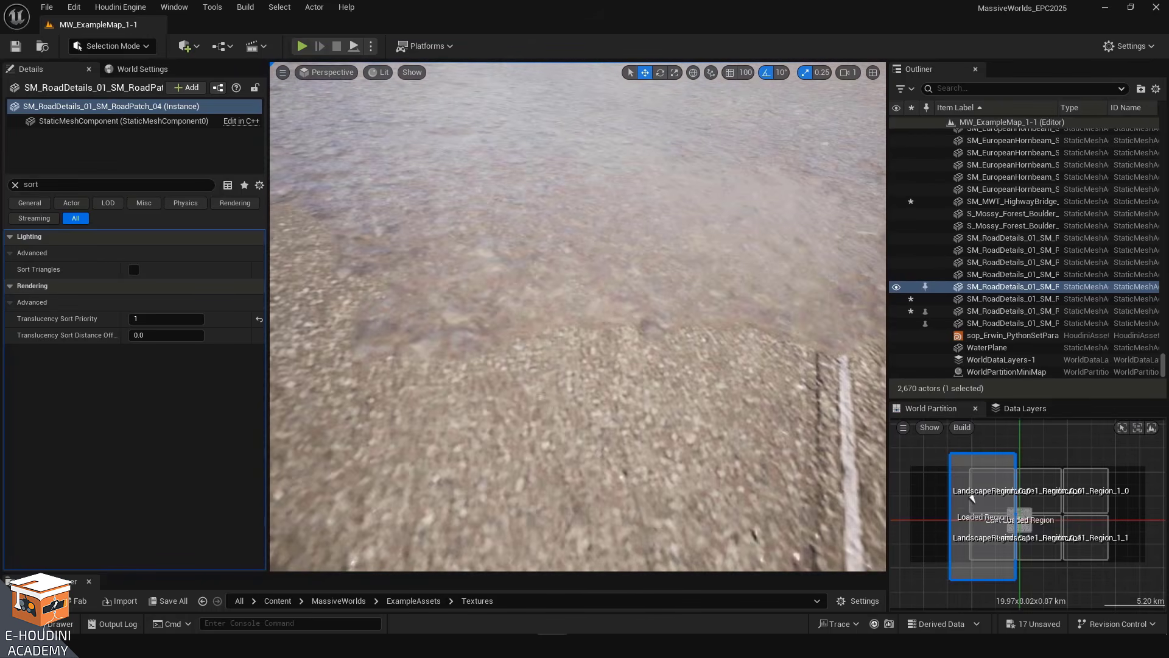
{"action": "right_click_drag", "start_coordinate": [706, 341], "coordinate": [645, 335]}
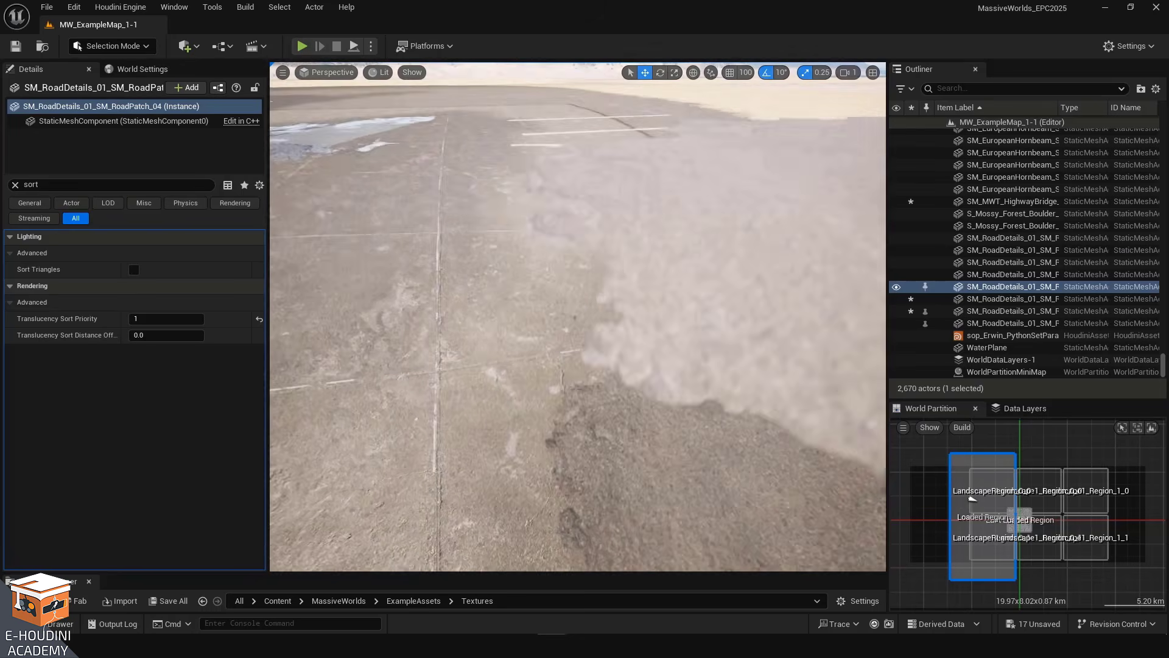
{"action": "left_click", "coordinate": [551, 366]}
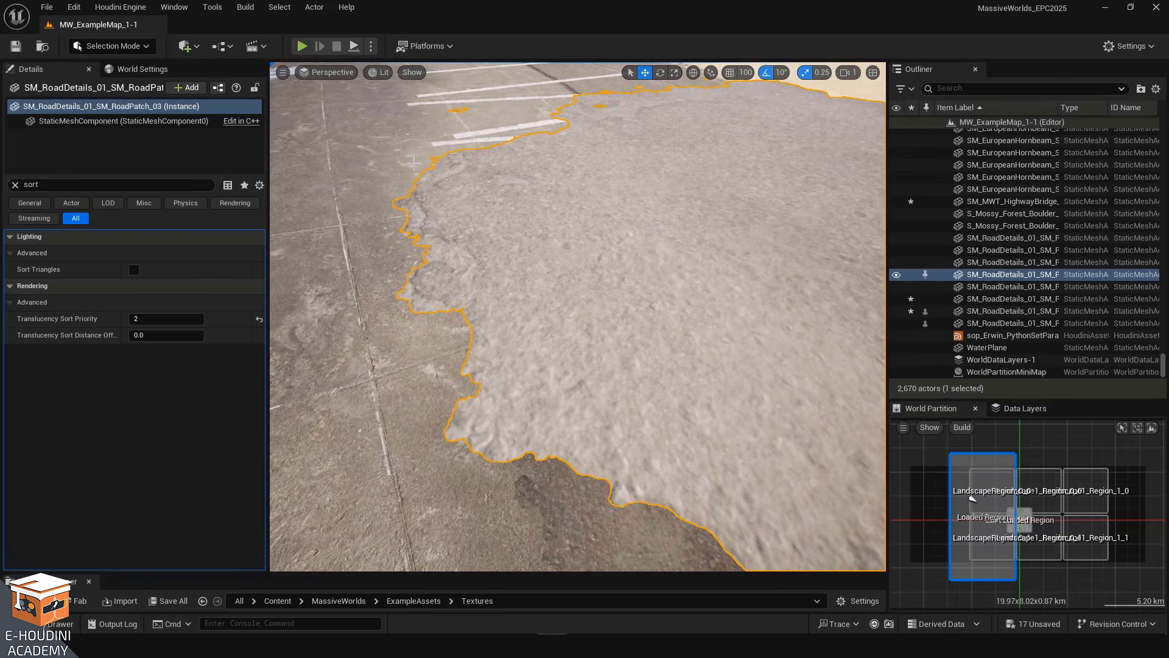
{"action": "mouse_move", "coordinate": [525, 295]}
{"action": "right_mouse_down"}
{"action": "mouse_move", "coordinate": [566, 280]}
{"action": "mouse_move", "coordinate": [542, 308]}
{"action": "right_mouse_up"}
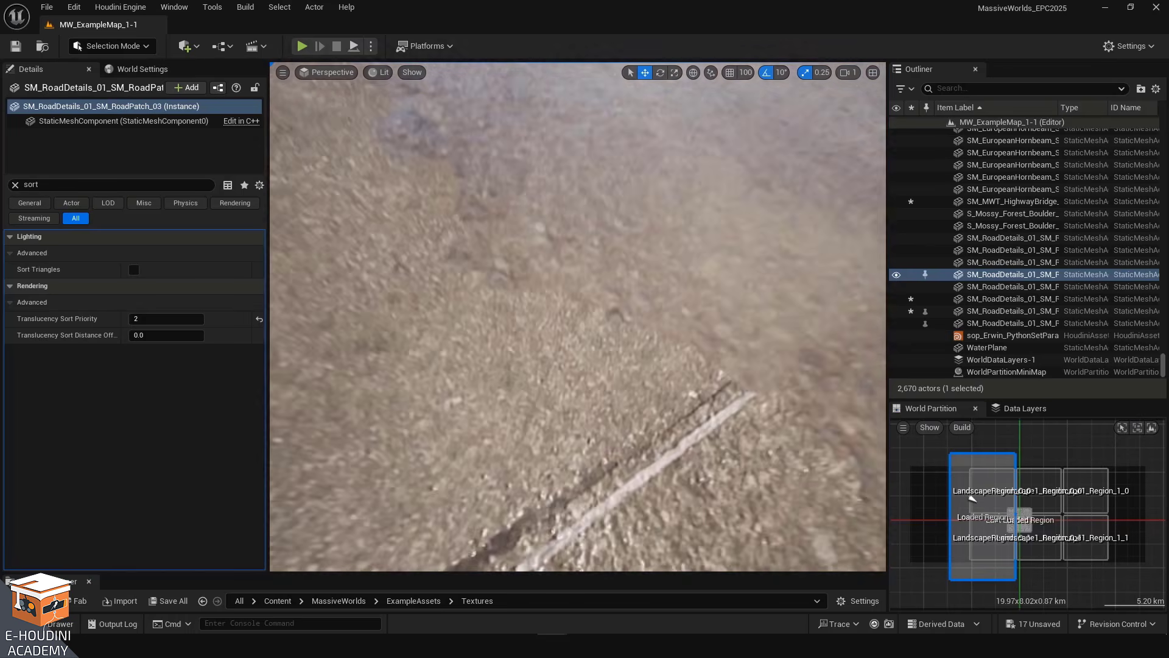
{"action": "key", "text": "w"}
{"action": "right_click_drag", "start_coordinate": [563, 419], "coordinate": [573, 449]}
{"action": "key", "text": "s"}
{"action": "key", "text": "s"}
{"action": "key", "text": "s"}
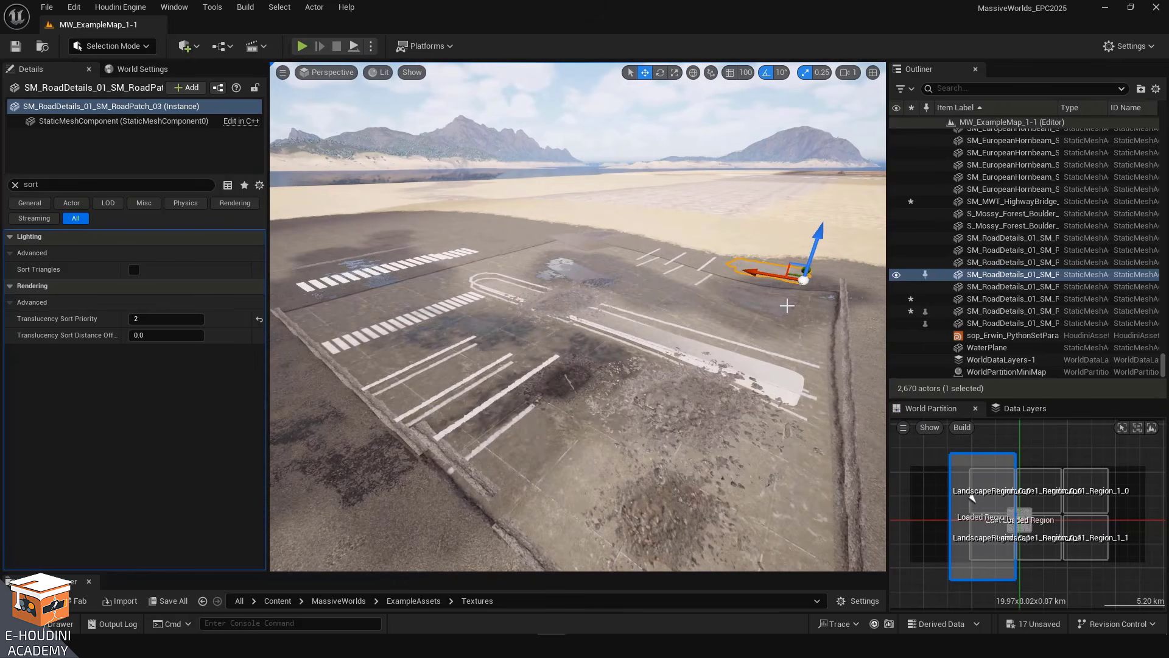
{"action": "key", "text": "Escape"}
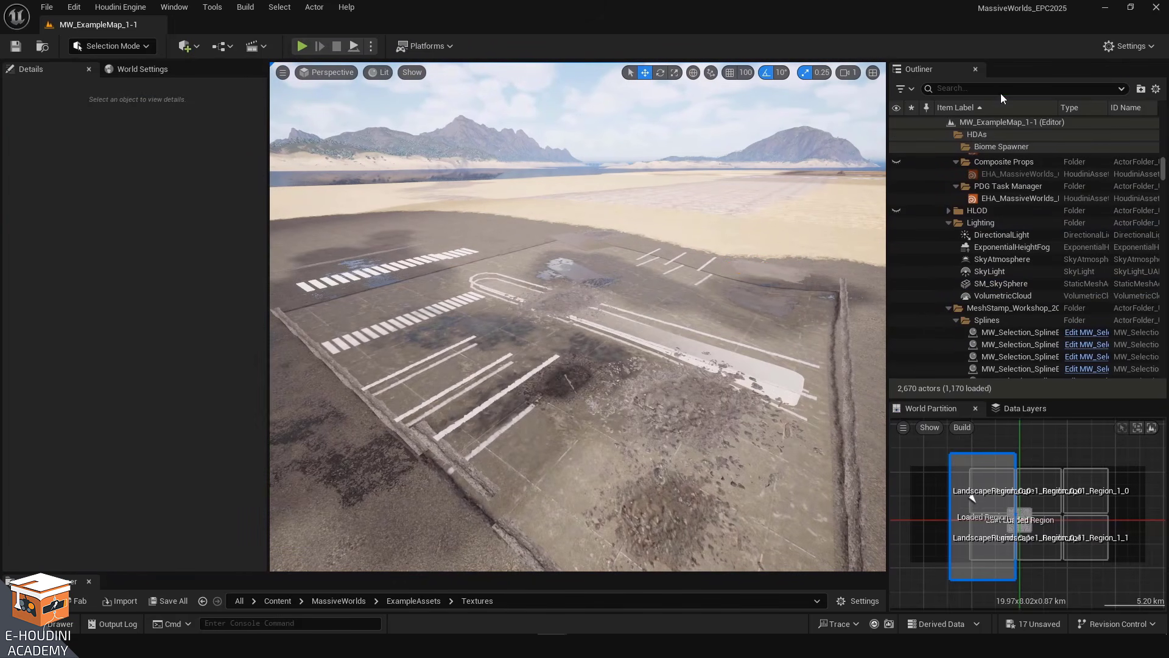
Find RuntimeVirtualTextureVolume_BC in the Outliner and enable its Hide Primitives option, then clear the selection
{"action": "type", "text": "hide"}
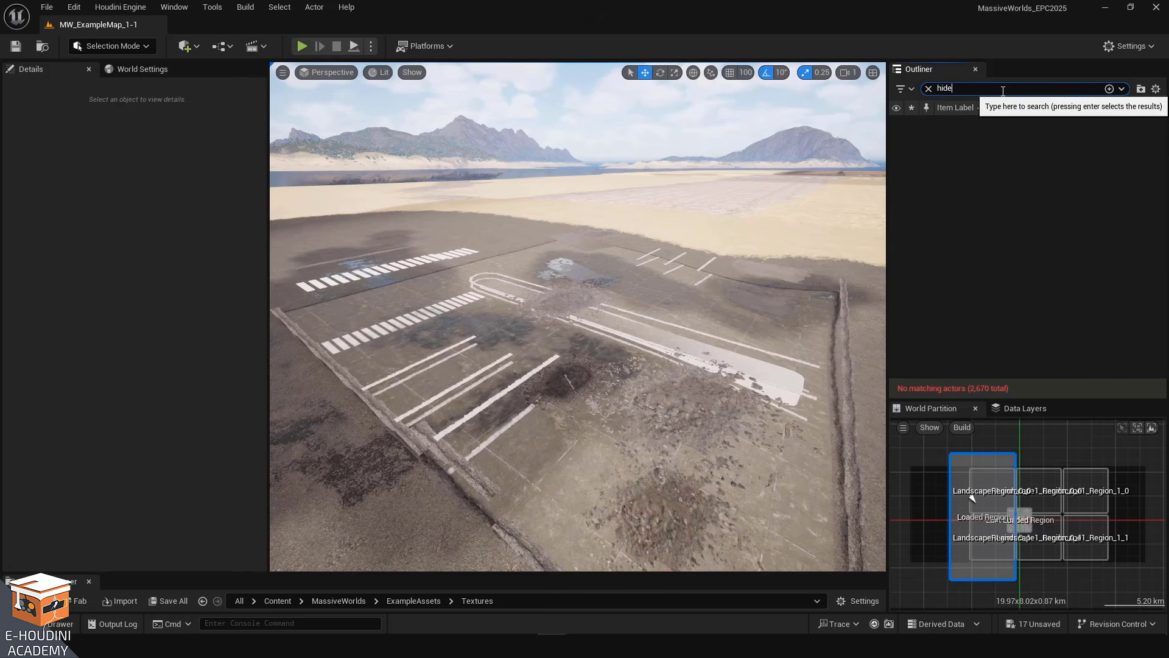
{"action": "key", "text": "BackSpace"}
{"action": "key", "text": "BackSpace"}
{"action": "key", "text": "BackSpace"}
{"action": "key", "text": "BackSpace"}
{"action": "type", "text": "runtime"}
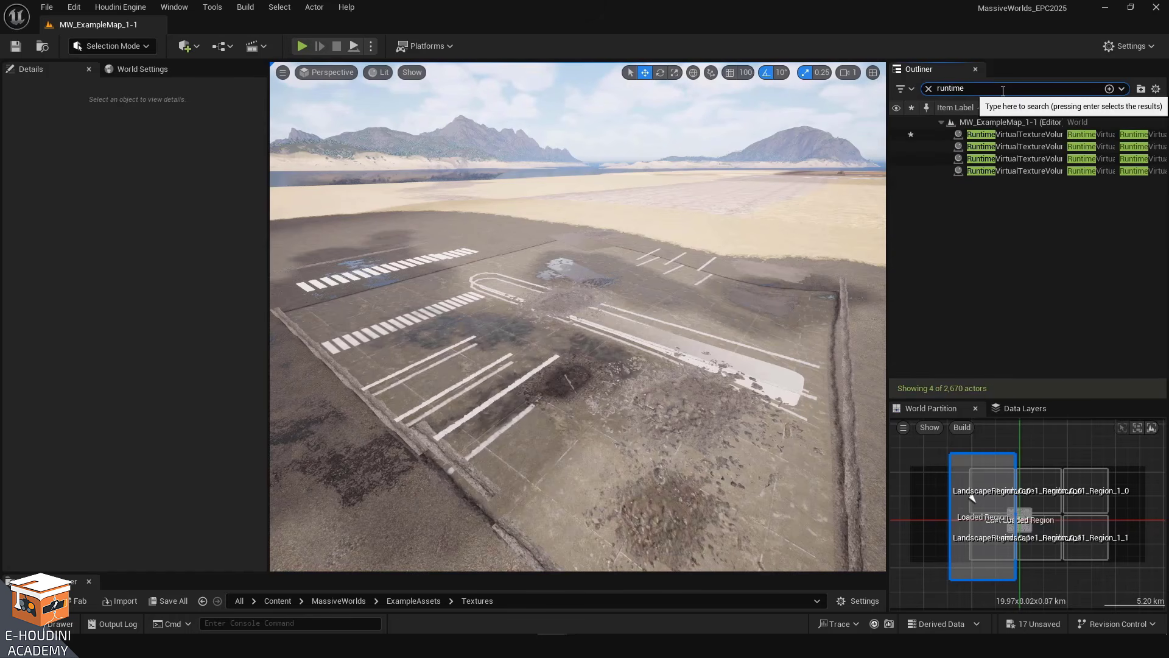
{"action": "left_click", "coordinate": [1039, 134]}
{"action": "left_click", "coordinate": [42, 185]}
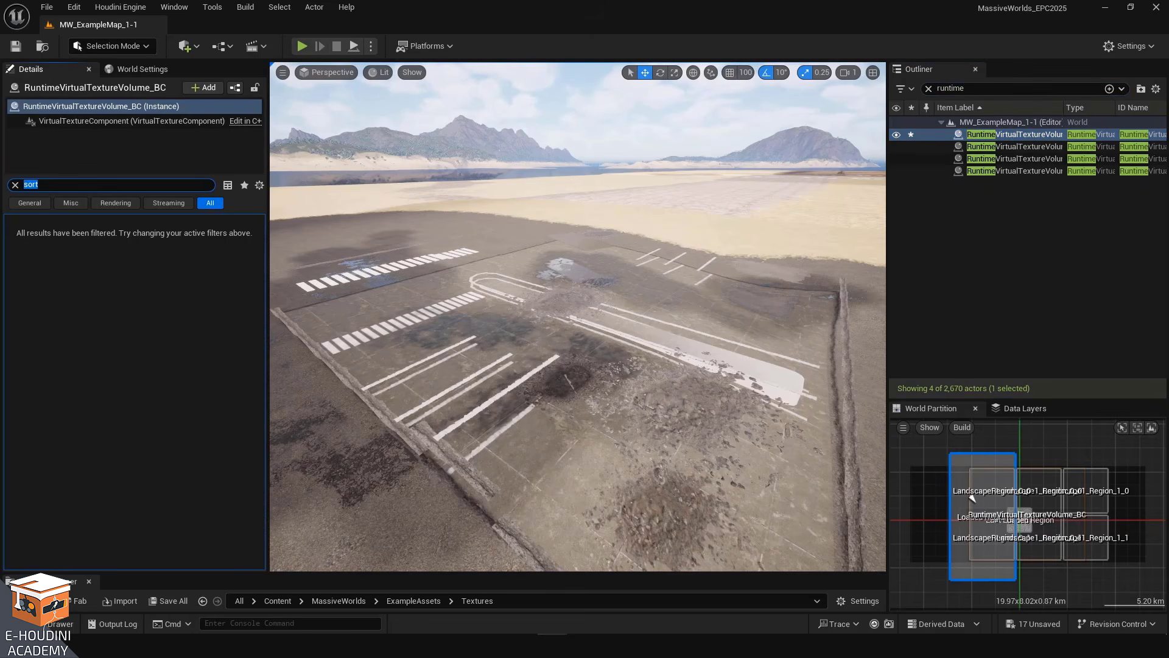
{"action": "type", "text": "hide"}
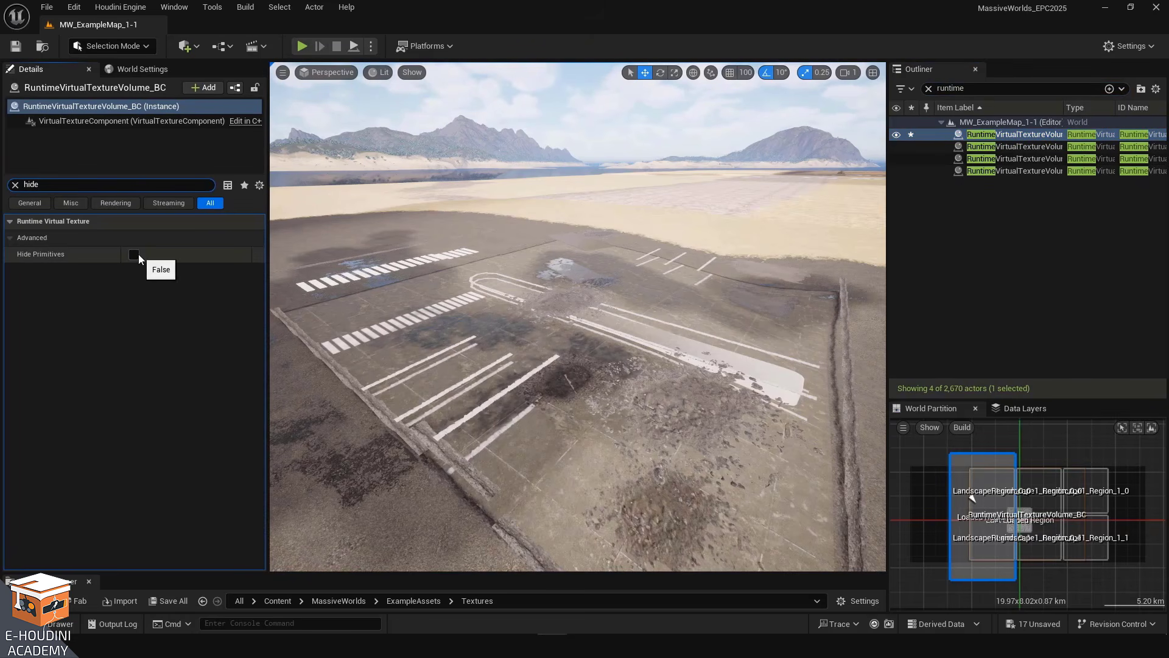
{"action": "left_click", "coordinate": [137, 257]}
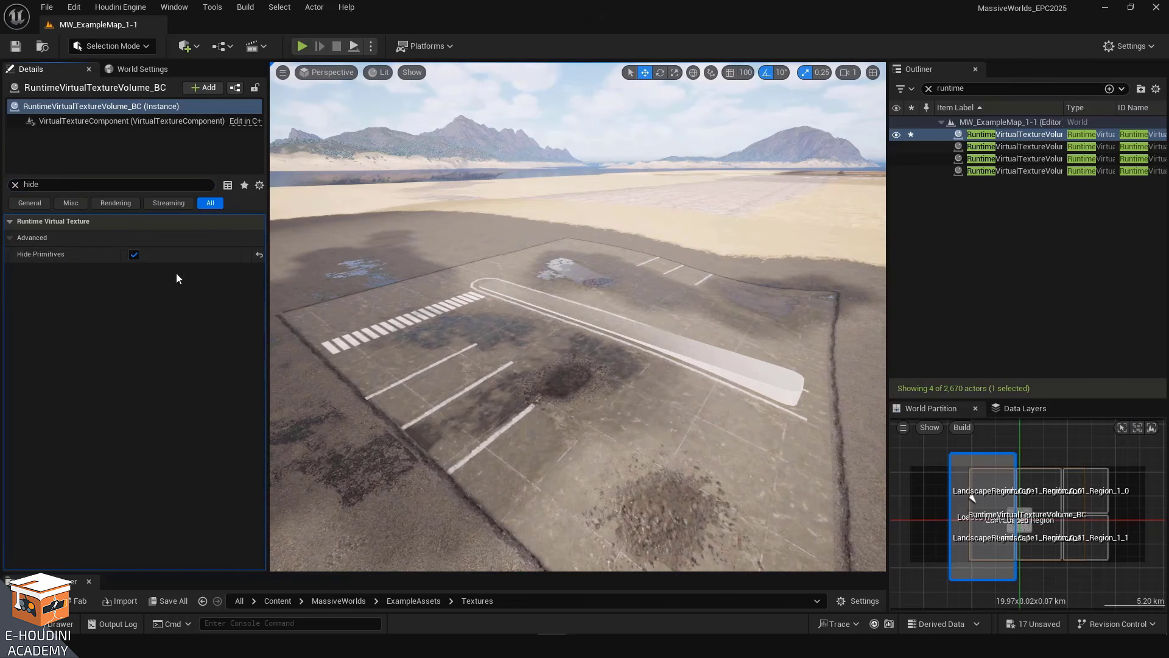
{"action": "left_click", "coordinate": [606, 107]}
{"action": "key", "text": "Escape"}
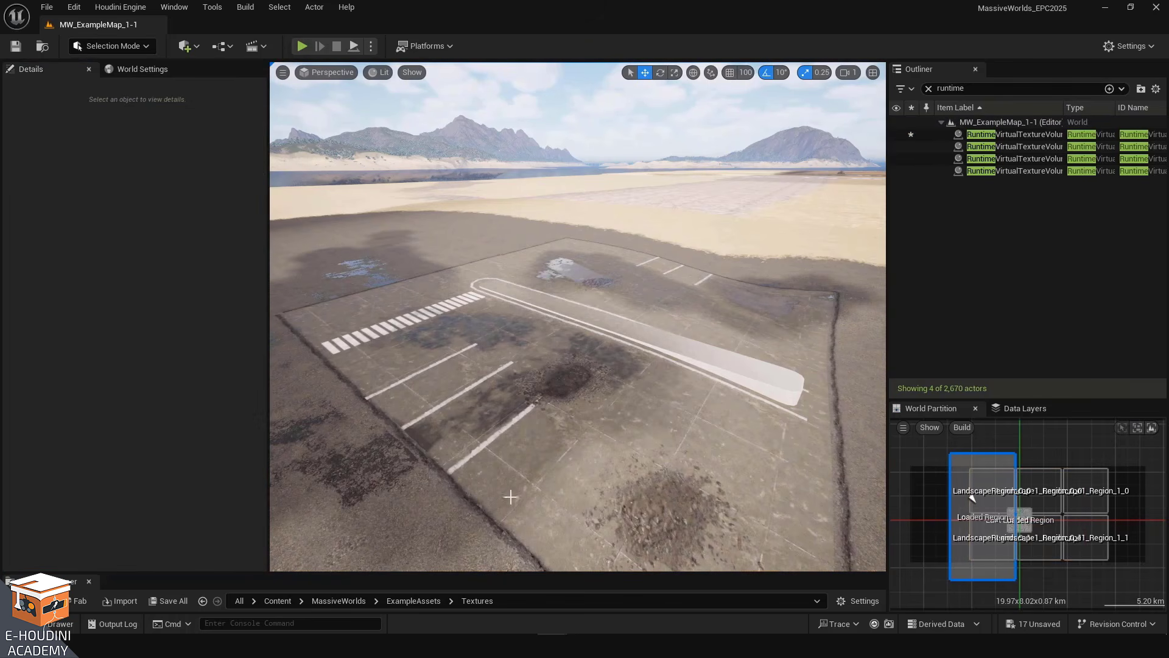
Play the level from the viewport in fullscreen and walk the character across the parking area
{"action": "right_click", "coordinate": [534, 448]}
{"action": "left_click", "coordinate": [598, 435]}
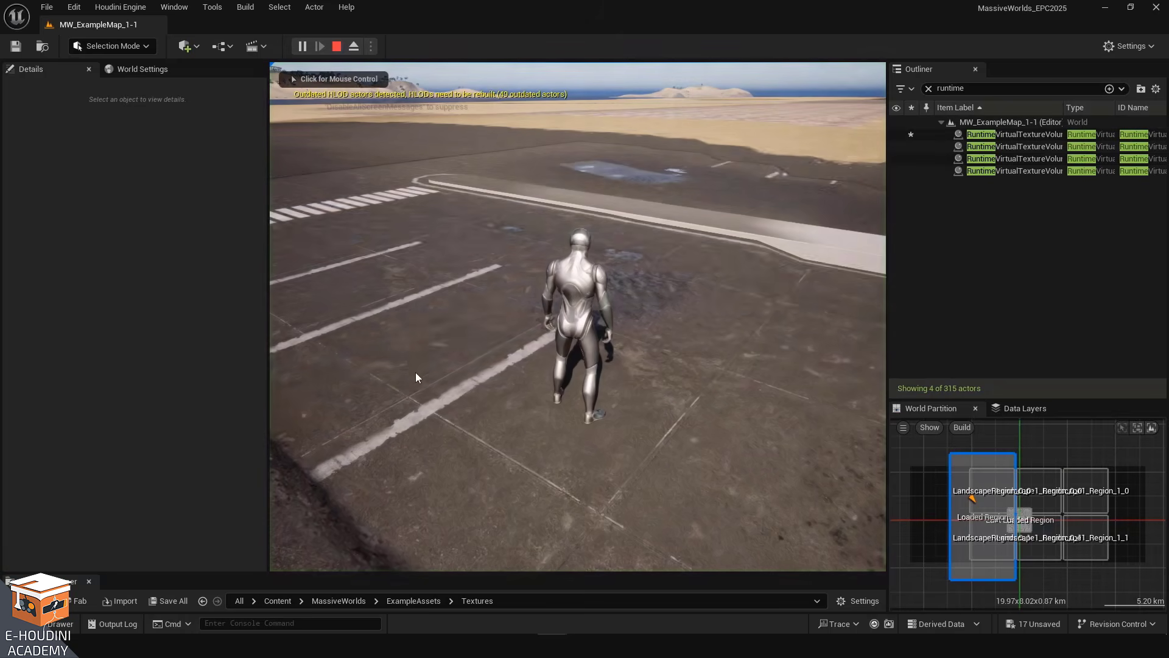
{"action": "left_click", "coordinate": [415, 371]}
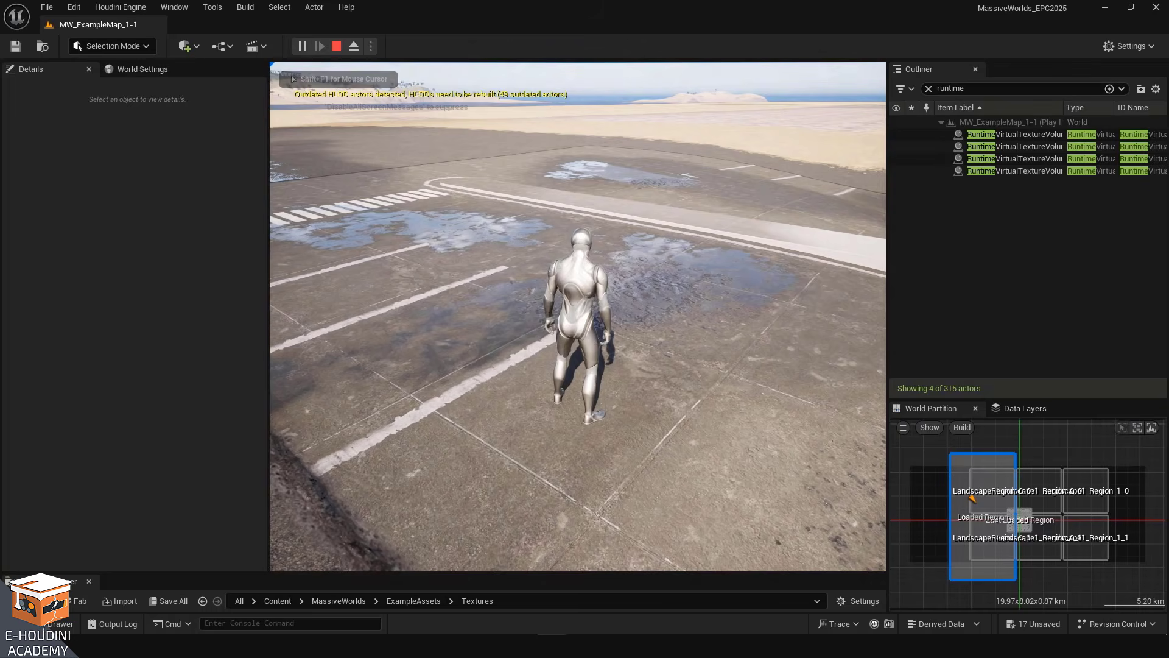
{"action": "key", "text": "F11"}
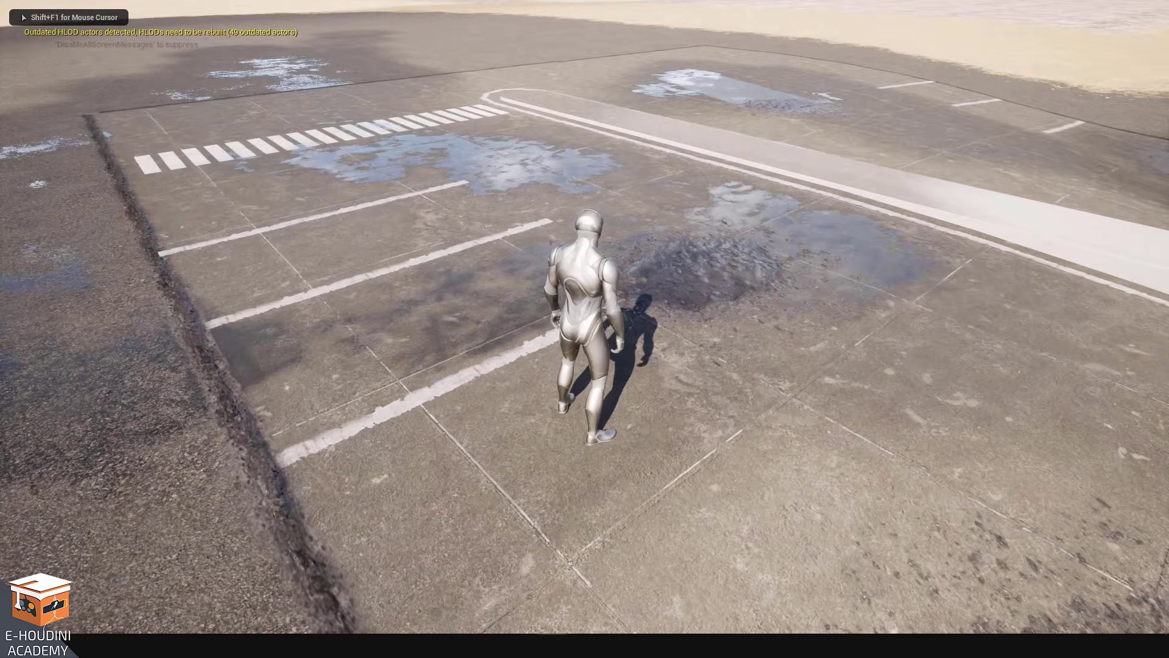
{"action": "key", "text": "w"}
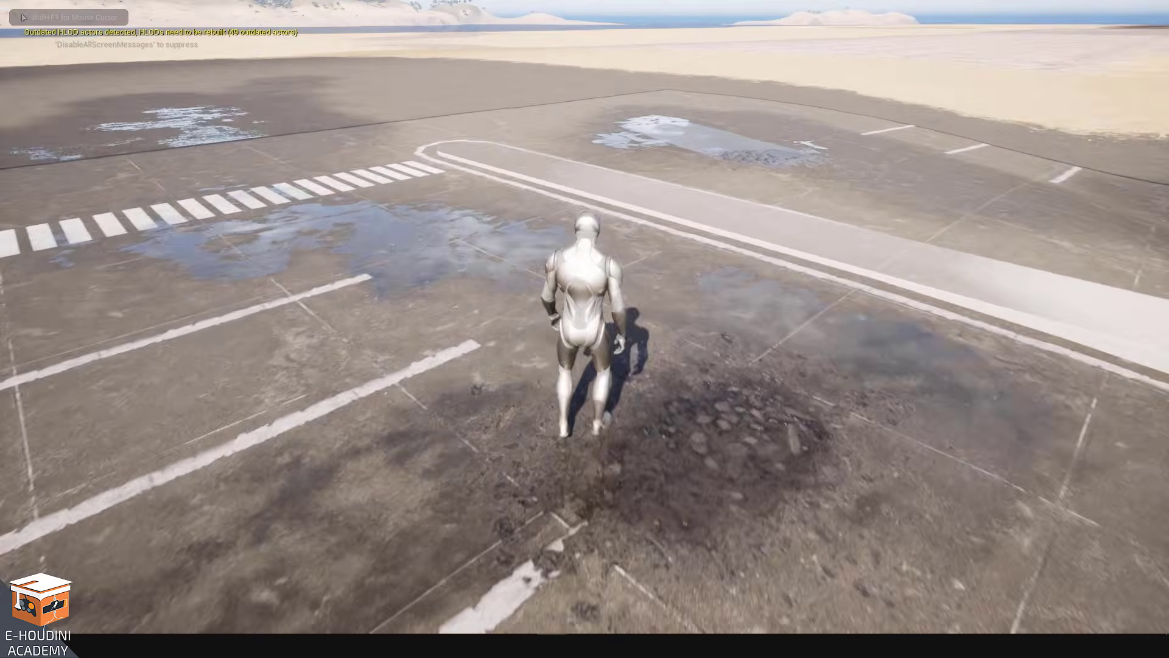
{"action": "key", "text": "w"}
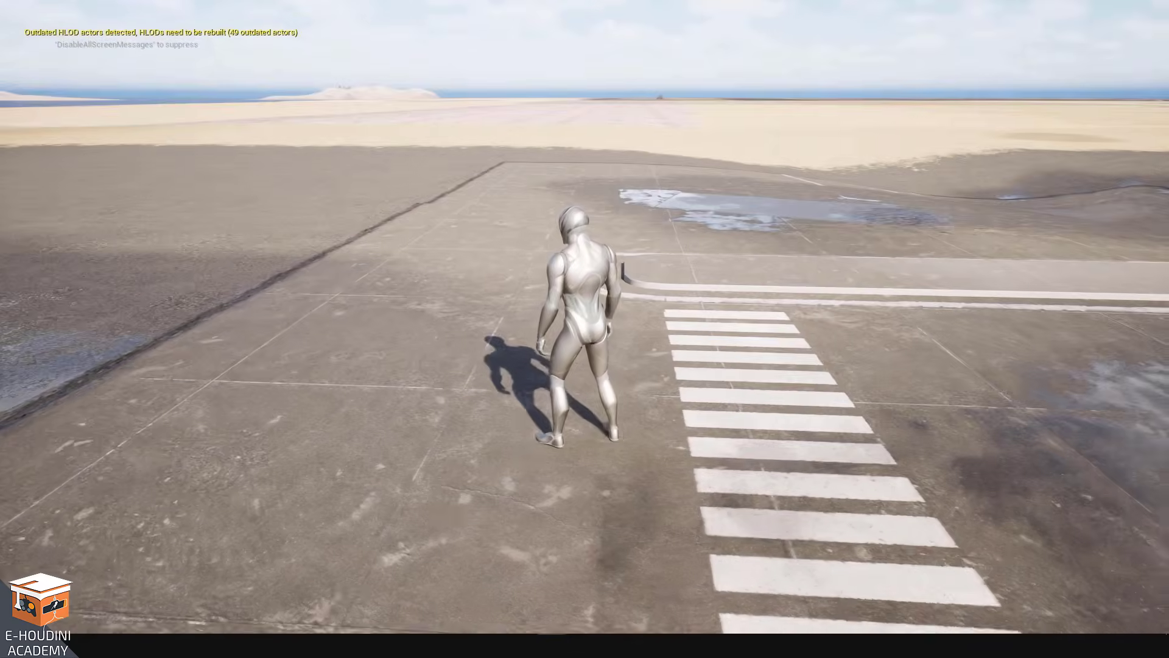
{"action": "key", "text": "s"}
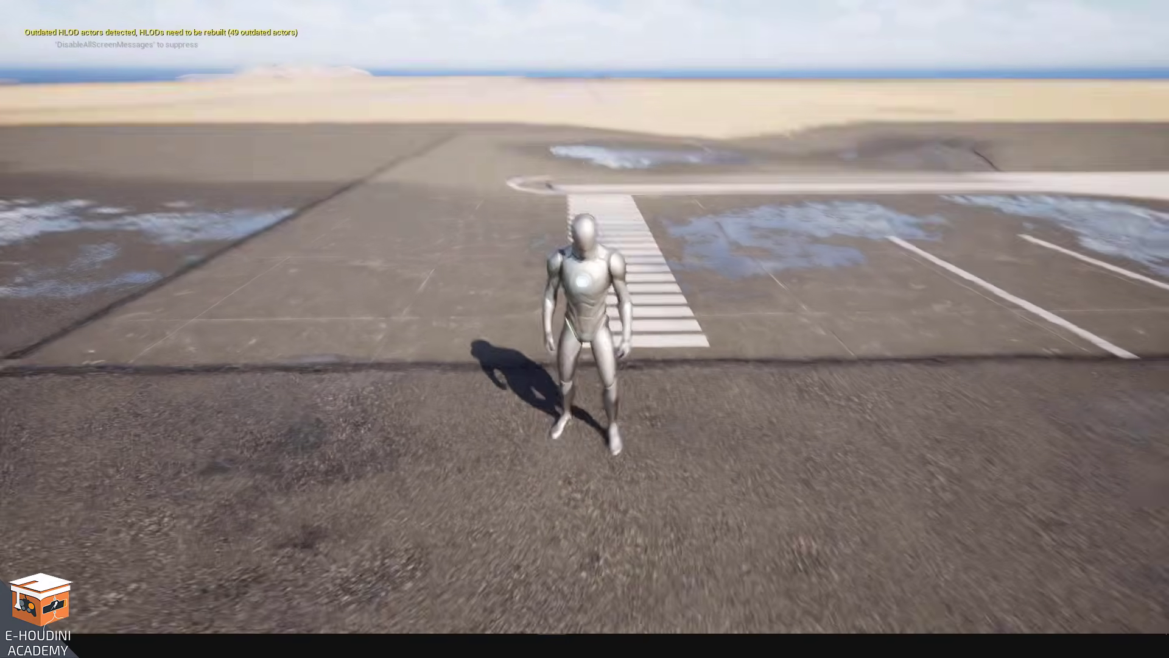
{"action": "key", "text": "w"}
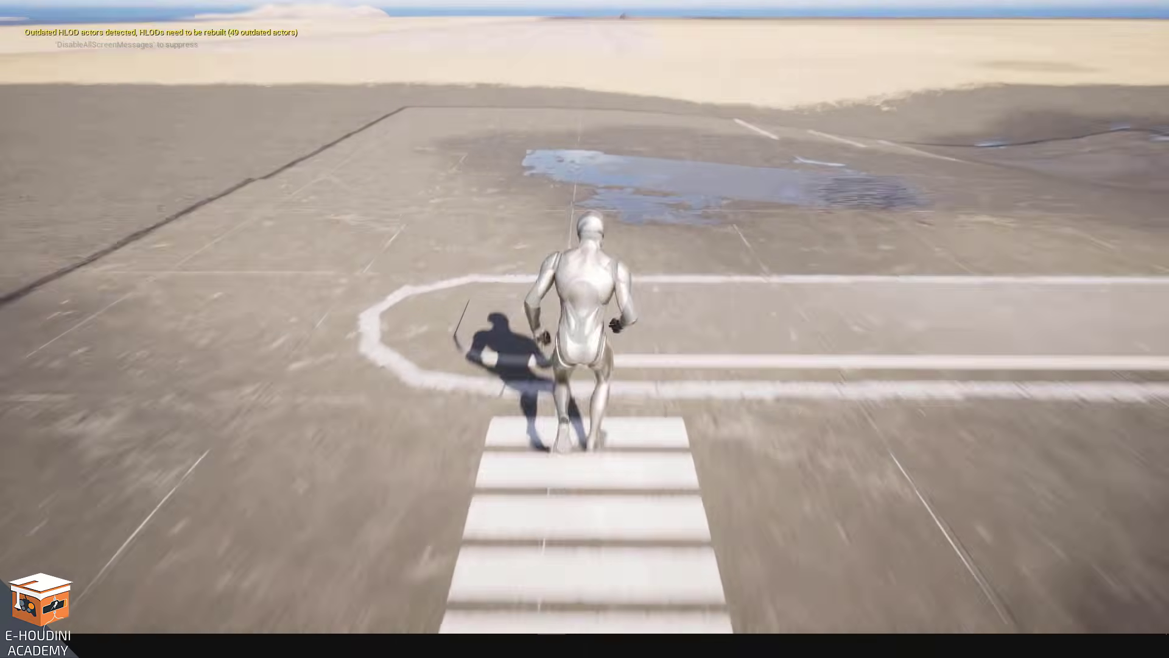
{"action": "key", "text": "w"}
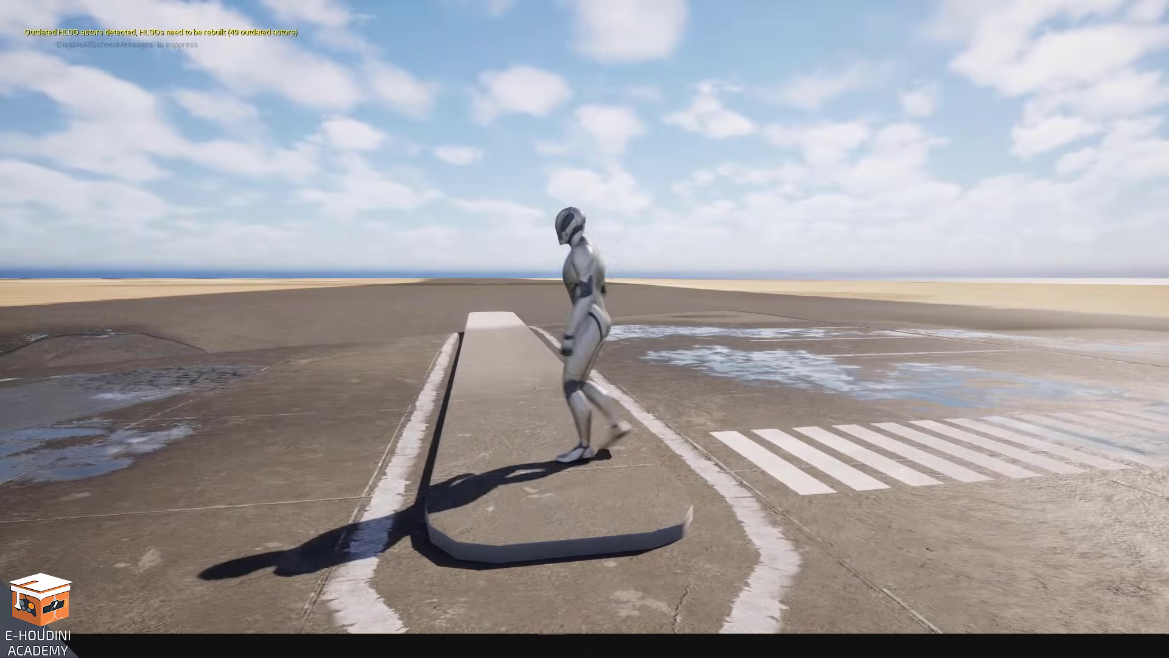
Keep walking the character around the raised ridge, crosswalk and road stripes, then leave fullscreen
{"action": "key", "text": "a"}
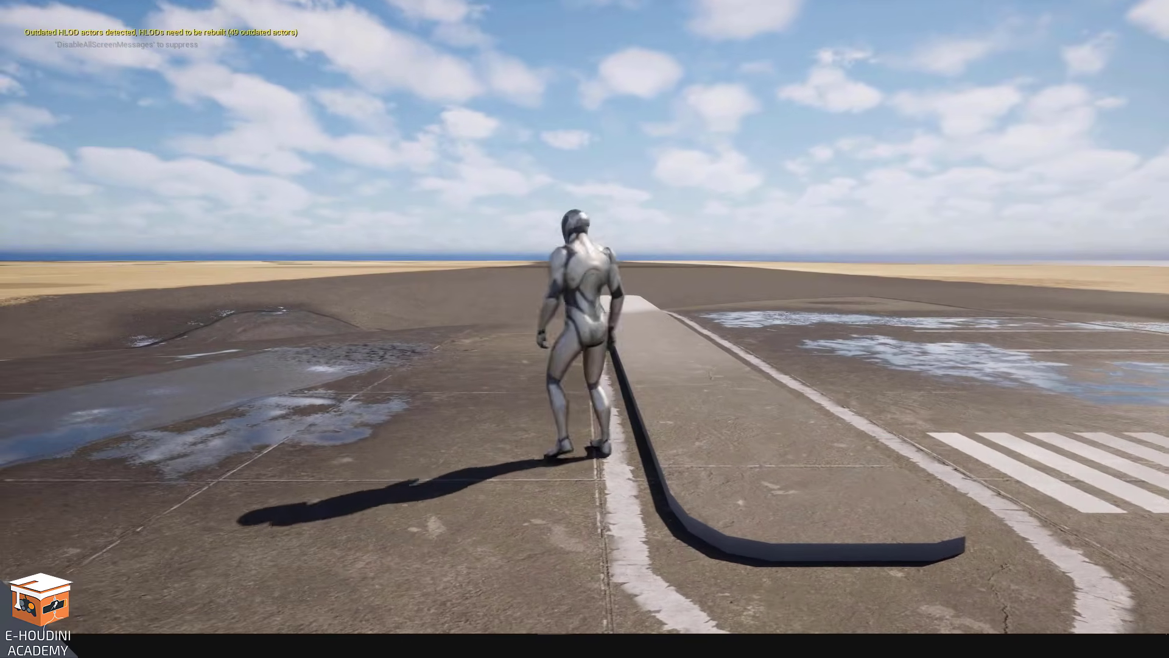
{"action": "key", "text": "d"}
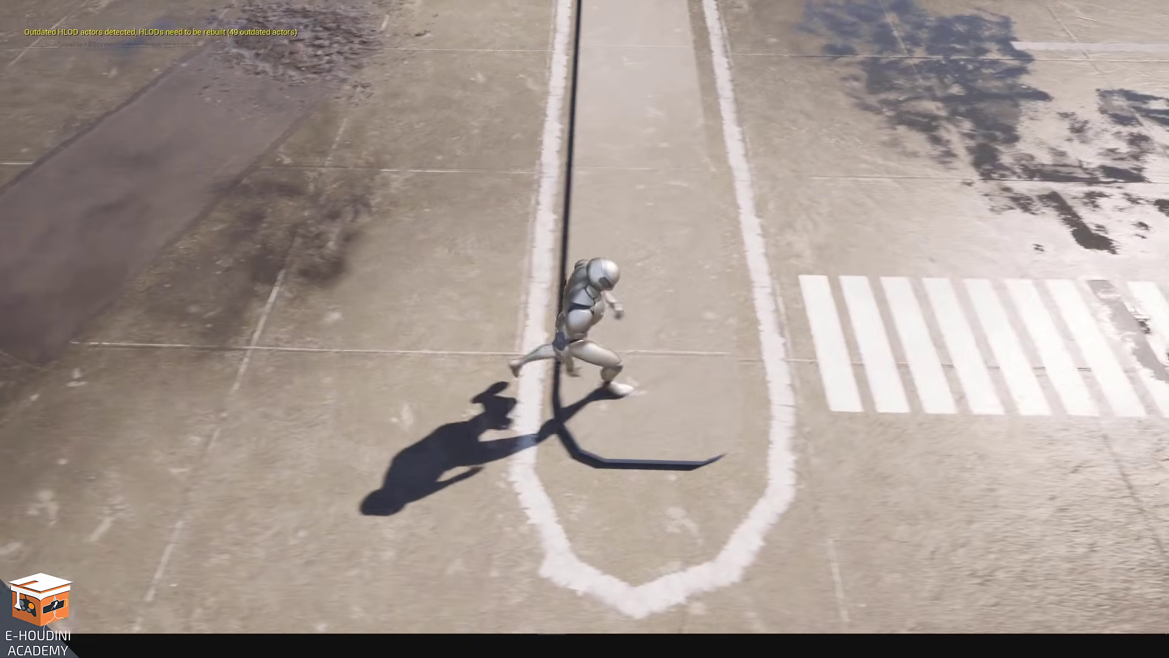
{"action": "key", "text": "w"}
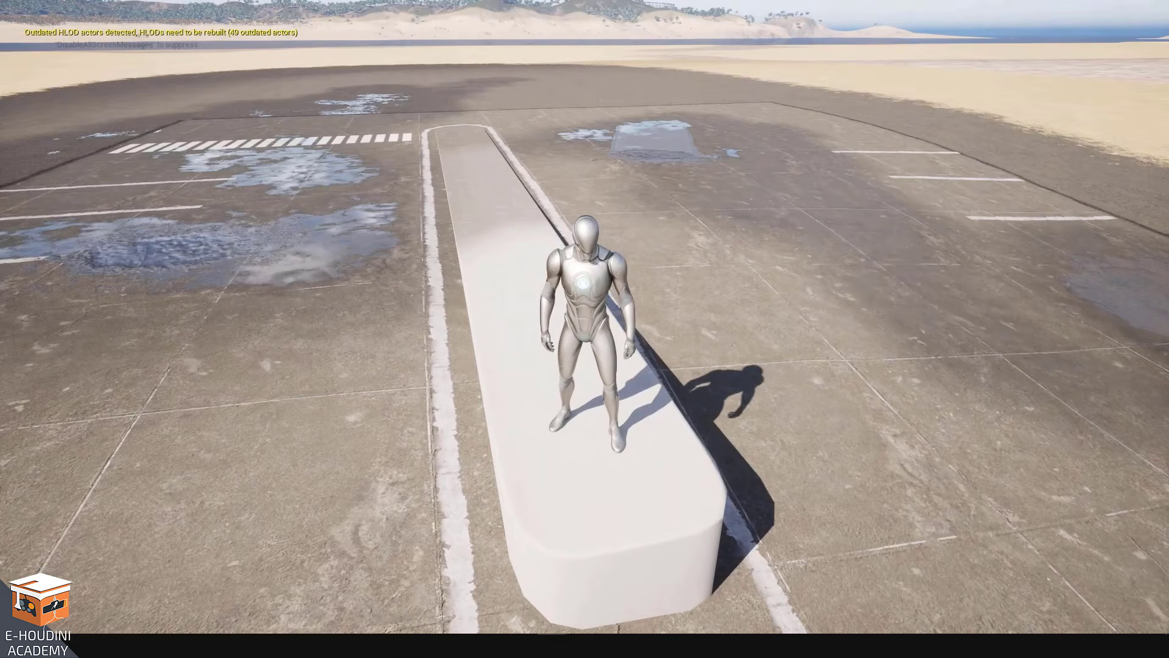
{"action": "key", "text": "w"}
{"action": "key", "text": "a"}
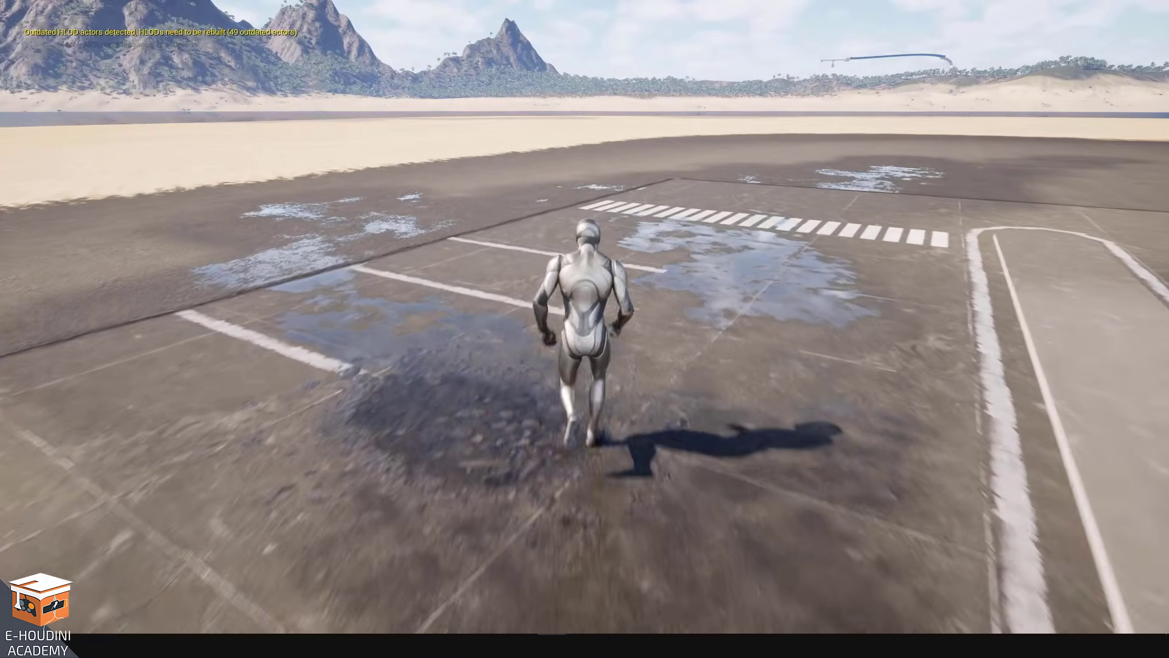
{"action": "key", "text": "a"}
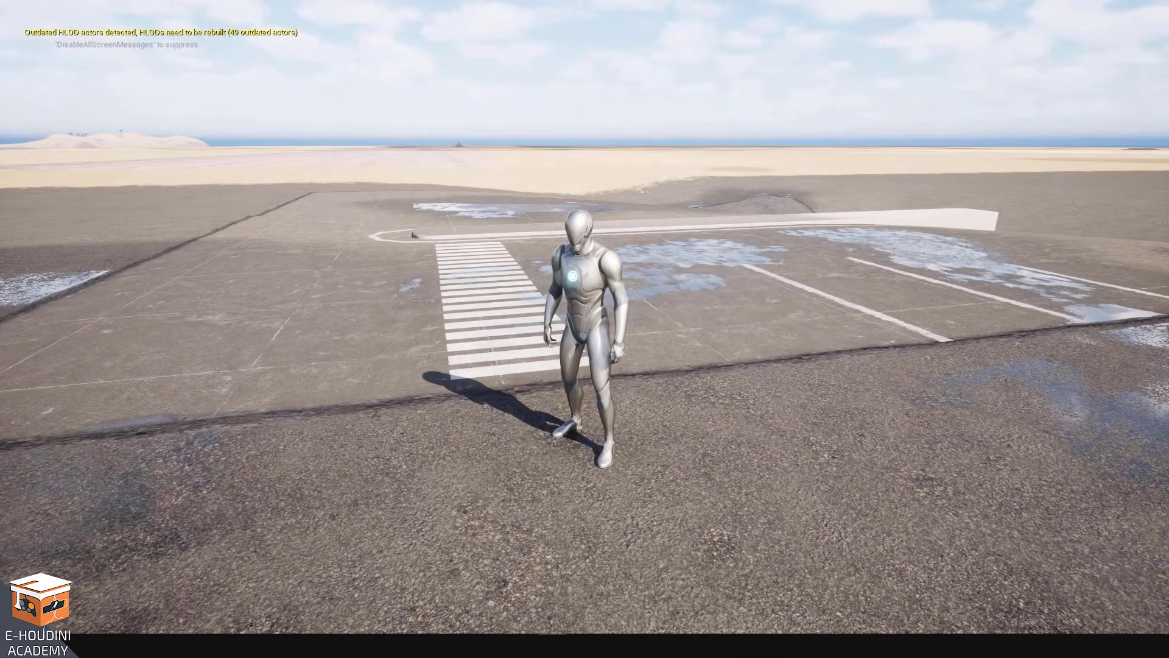
{"action": "key", "text": "d"}
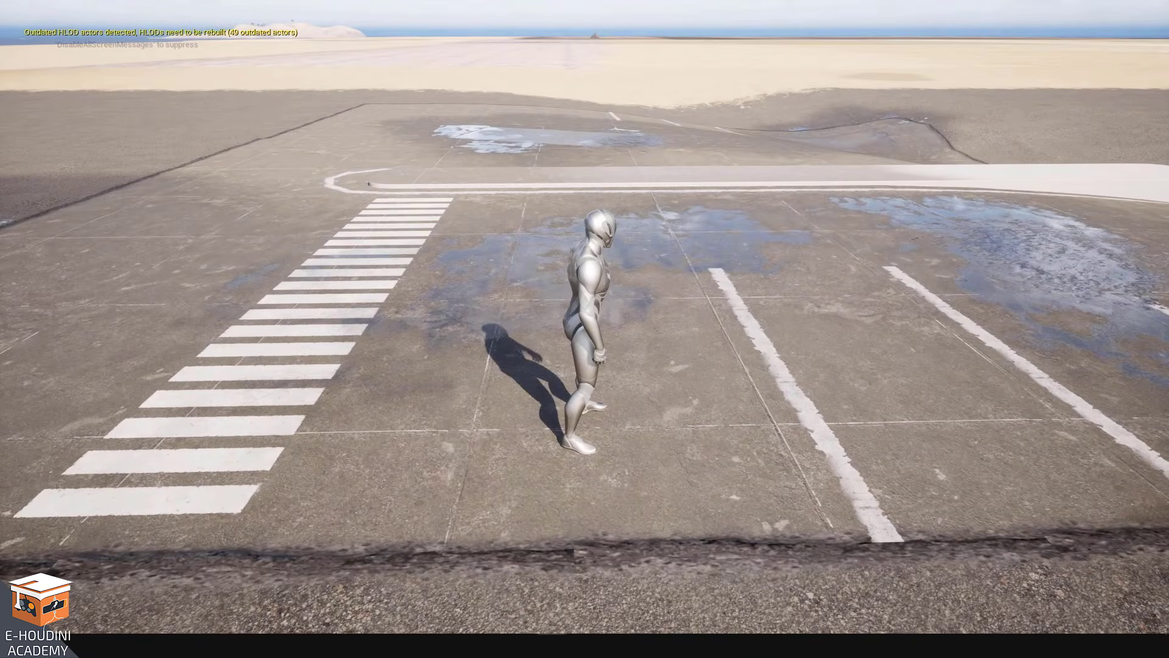
{"action": "key", "text": "F11"}
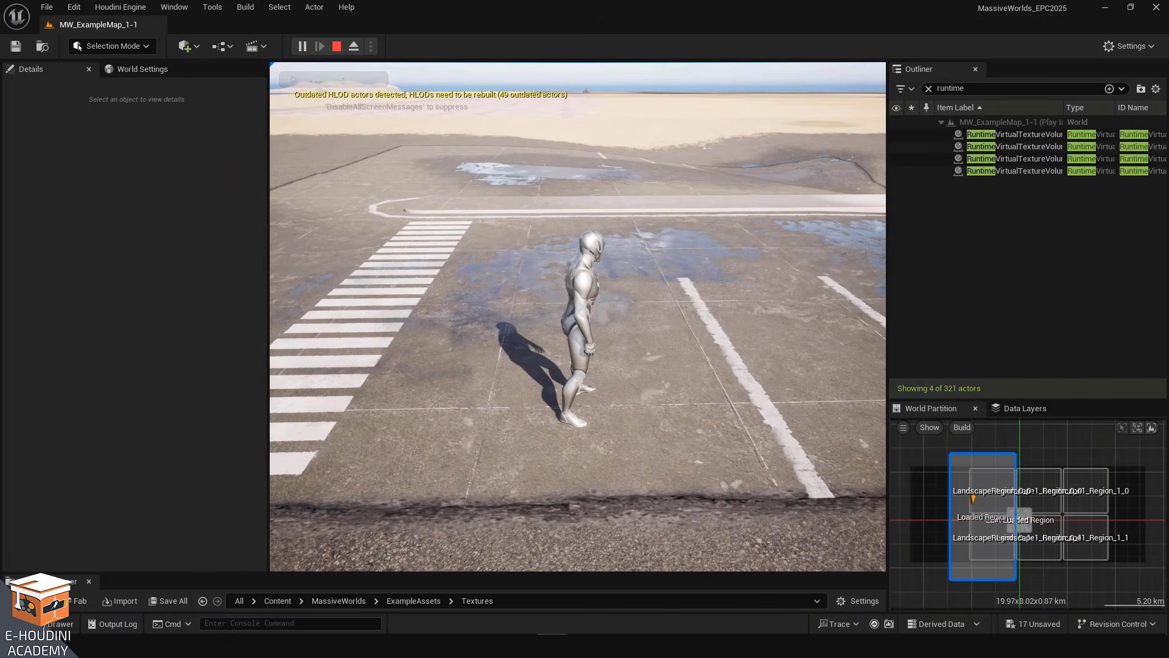
Stop the playtest and set the viewport camera speed to 8
{"action": "key", "text": "Escape"}
{"action": "right_click_drag", "start_coordinate": [640, 300], "coordinate": [622, 347]}
{"action": "key", "text": "s"}
{"action": "key", "text": "w"}
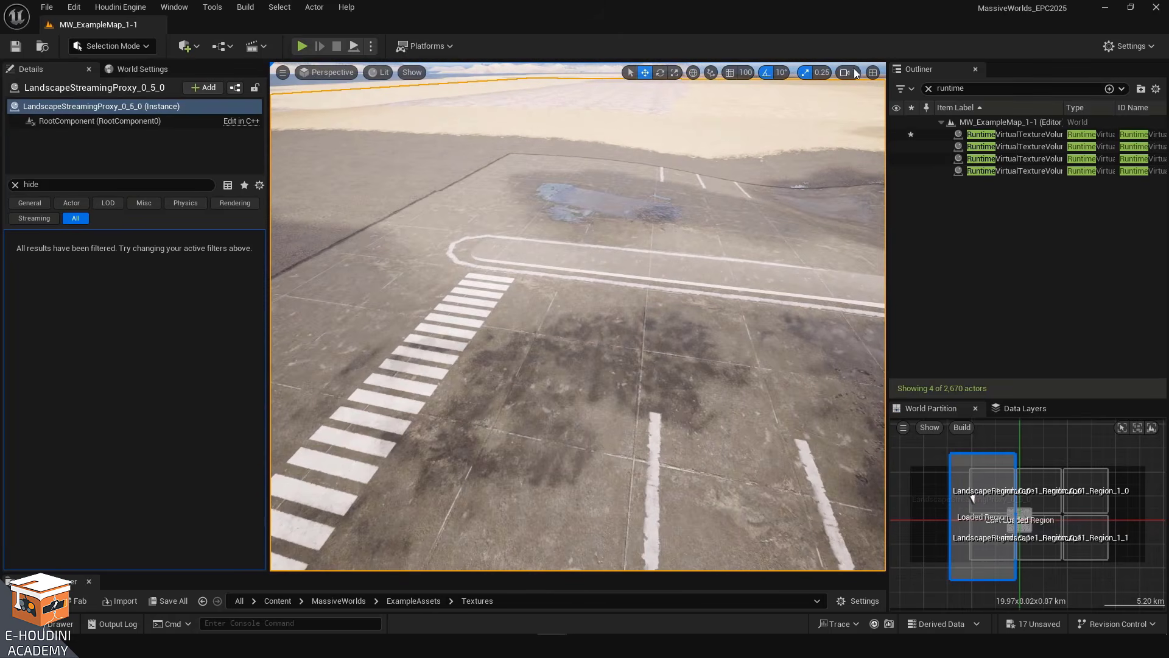
{"action": "left_click", "coordinate": [847, 72]}
{"action": "mouse_move", "coordinate": [773, 101]}
{"action": "left_mouse_down"}
{"action": "mouse_move", "coordinate": [804, 101]}
{"action": "mouse_move", "coordinate": [793, 100]}
{"action": "left_mouse_up"}
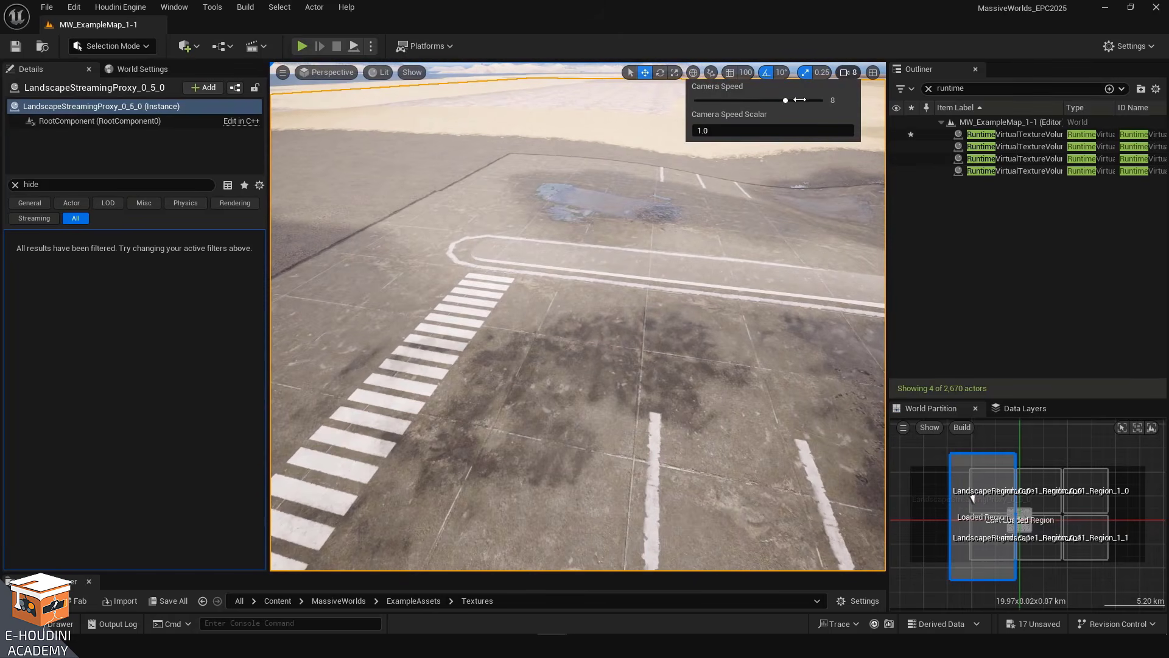
Fly to the mossy forest boulders, switch the viewport to fullscreen, then select one boulder and frame it
{"action": "right_click_drag", "start_coordinate": [658, 274], "coordinate": [632, 238]}
{"action": "key", "text": "e"}
{"action": "key", "text": "w"}
{"action": "key", "text": "s"}
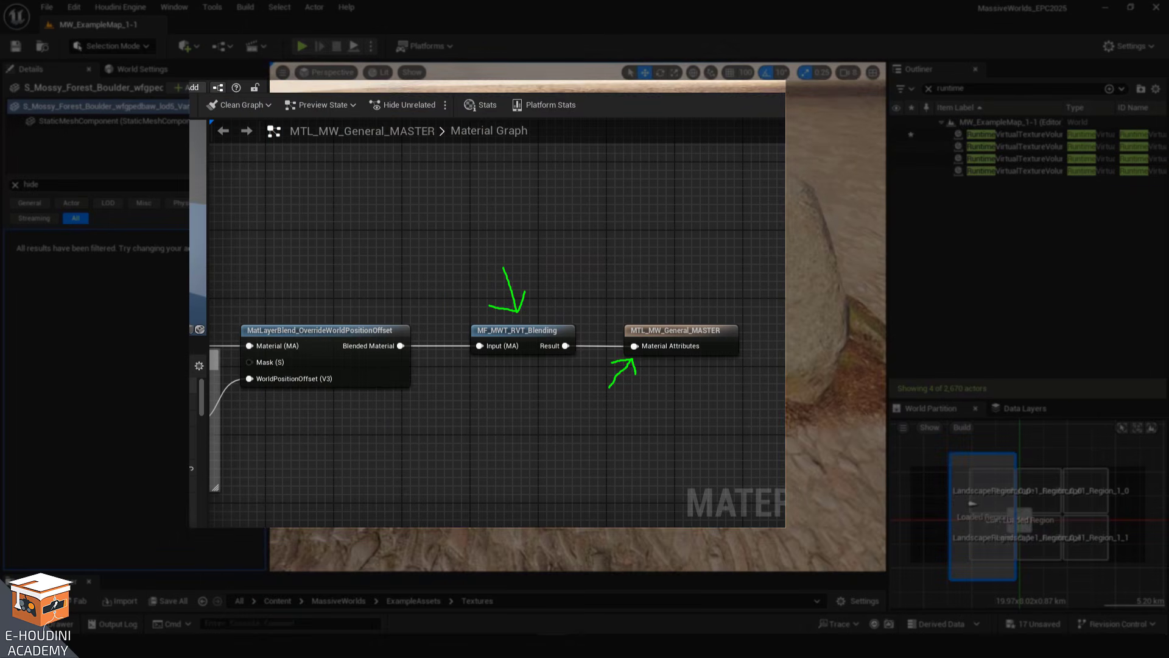
{"action": "mouse_move", "coordinate": [546, 305]}
{"action": "right_mouse_down"}
{"action": "mouse_move", "coordinate": [557, 302]}
{"action": "mouse_move", "coordinate": [546, 305]}
{"action": "right_mouse_up"}
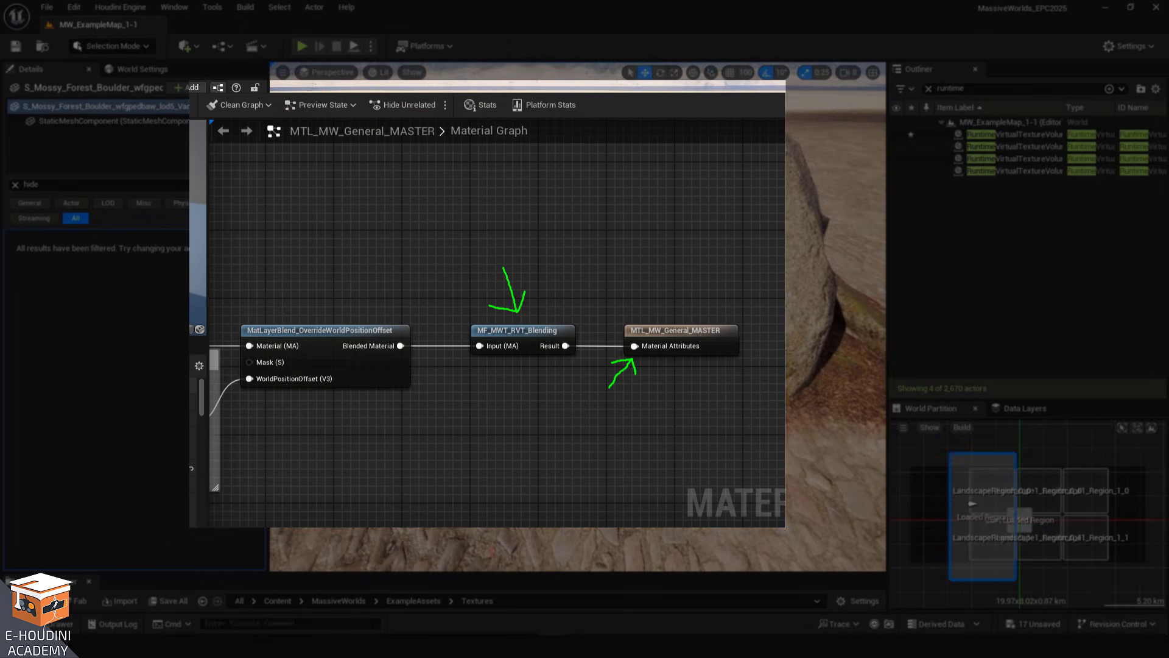
{"action": "key", "text": "F11"}
{"action": "right_click_drag", "start_coordinate": [531, 368], "coordinate": [525, 315]}
{"action": "key", "text": "s"}
{"action": "key", "text": "q"}
{"action": "key", "text": "Escape"}
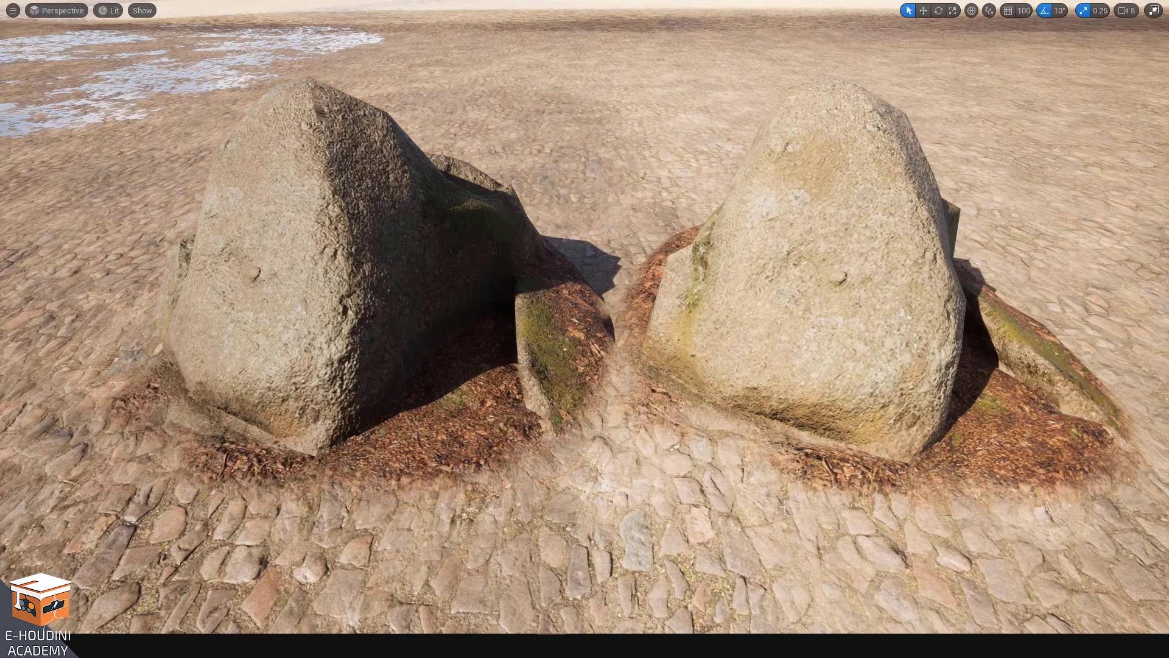
{"action": "left_click", "coordinate": [378, 288]}
{"action": "key", "text": "f"}
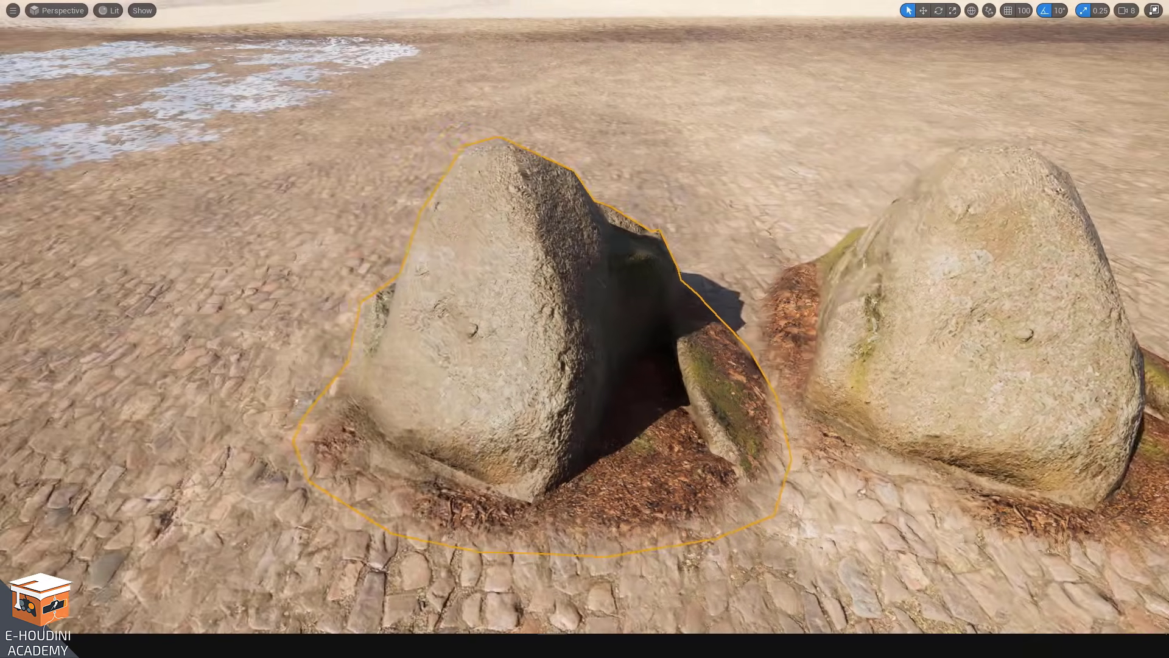
Toggle game view and orbit around the two boulders to examine how their bases blend into the cobblestone ground
{"action": "key", "text": "g"}
{"action": "key", "text": "g"}
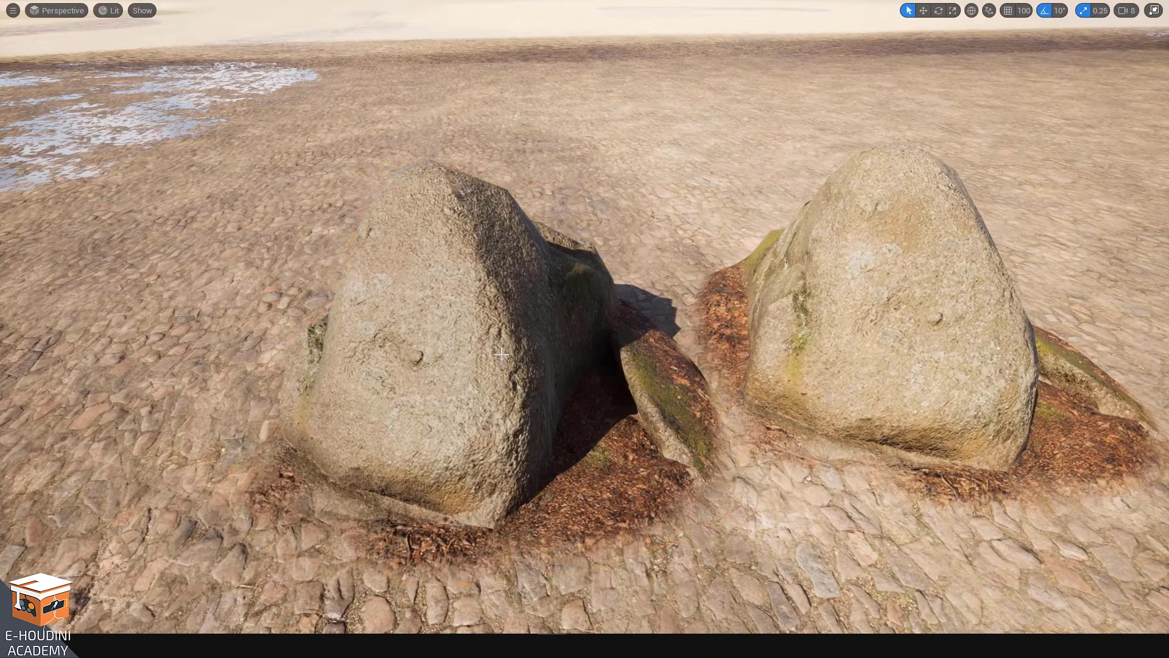
{"action": "middle_click_drag", "start_coordinate": [561, 391], "coordinate": [603, 341]}
{"action": "key", "text": "s"}
{"action": "right_click_drag", "start_coordinate": [603, 341], "coordinate": [645, 323]}
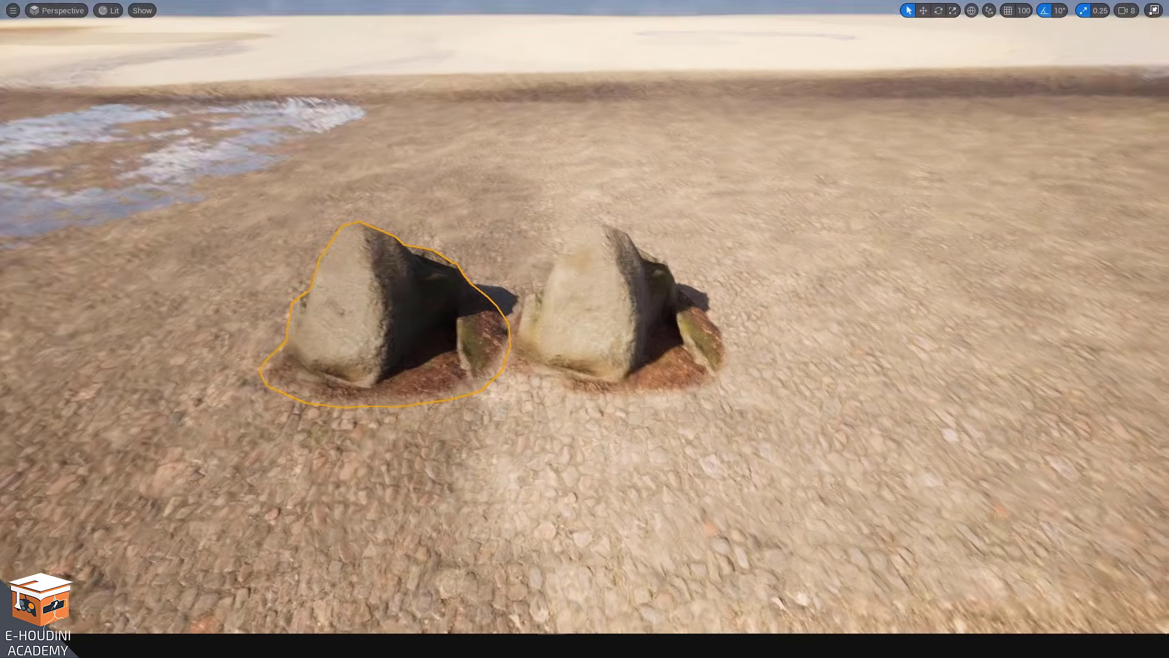
{"action": "key", "text": "w"}
{"action": "left_click_drag", "start_coordinate": [453, 334], "coordinate": [420, 381]}
{"action": "key", "text": "a"}
{"action": "mouse_move", "coordinate": [658, 334]}
{"action": "right_mouse_down"}
{"action": "mouse_move", "coordinate": [682, 347]}
{"action": "mouse_move", "coordinate": [657, 334]}
{"action": "right_mouse_up"}
Move the selected boulder across the cobblestone landscape and then back beside the other boulder, undoing one stray move
{"action": "left_click_drag", "start_coordinate": [778, 309], "coordinate": [375, 186]}
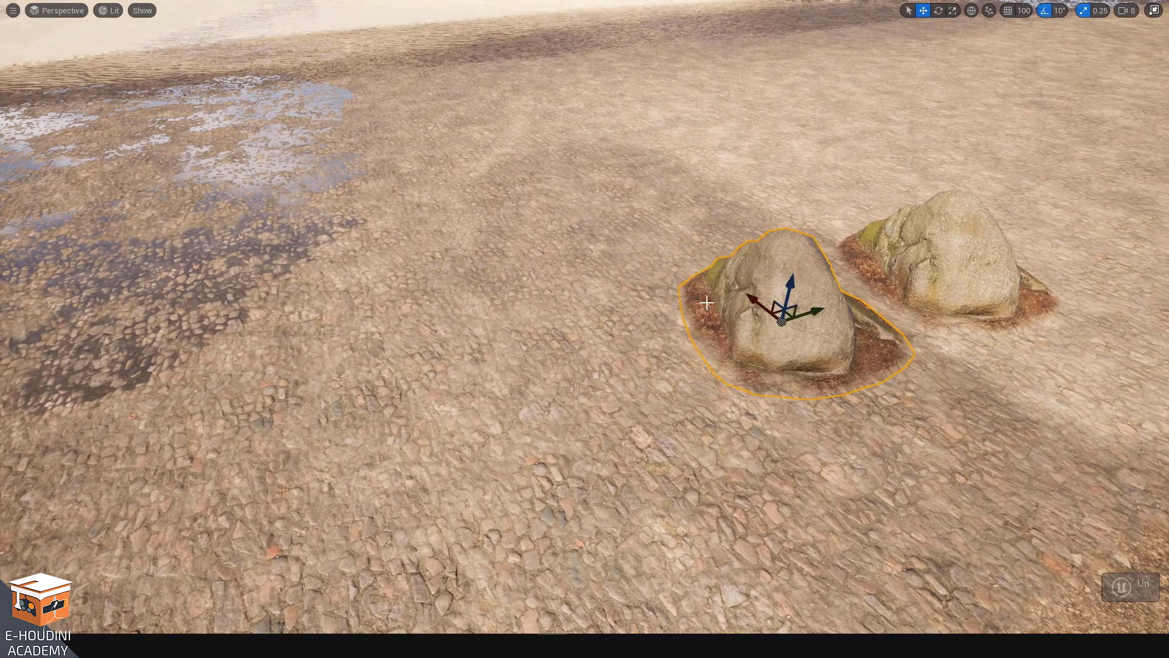
{"action": "key", "text": "ctrl+z"}
{"action": "left_click_drag", "start_coordinate": [787, 315], "coordinate": [335, 230]}
{"action": "key", "text": "w"}
{"action": "right_click_drag", "start_coordinate": [605, 311], "coordinate": [372, 293]}
{"action": "key", "text": "d"}
{"action": "right_click_drag", "start_coordinate": [608, 367], "coordinate": [602, 377]}
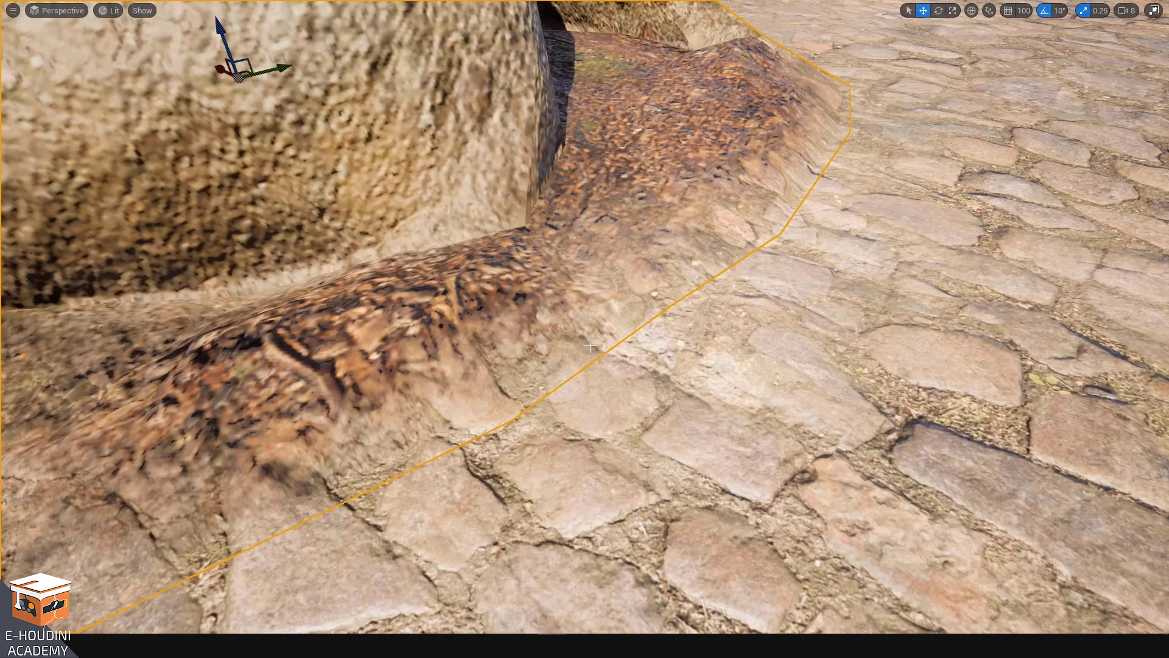
{"action": "right_click_drag", "start_coordinate": [556, 425], "coordinate": [521, 467]}
{"action": "right_click_drag", "start_coordinate": [524, 402], "coordinate": [517, 372]}
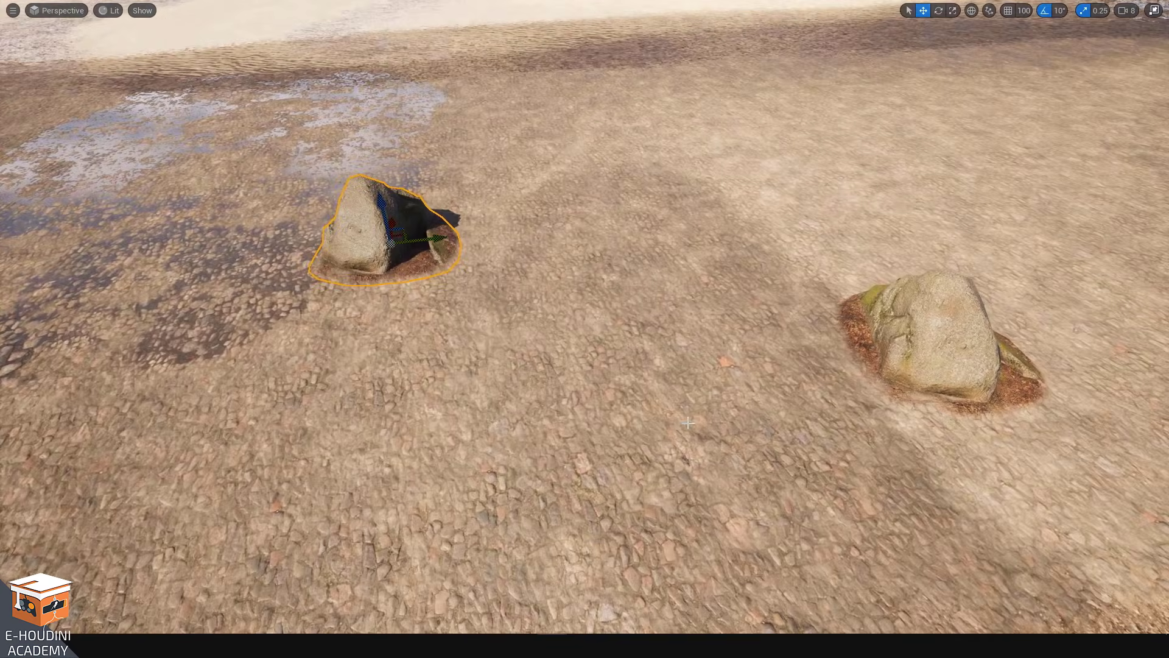
{"action": "left_click_drag", "start_coordinate": [400, 235], "coordinate": [754, 355]}
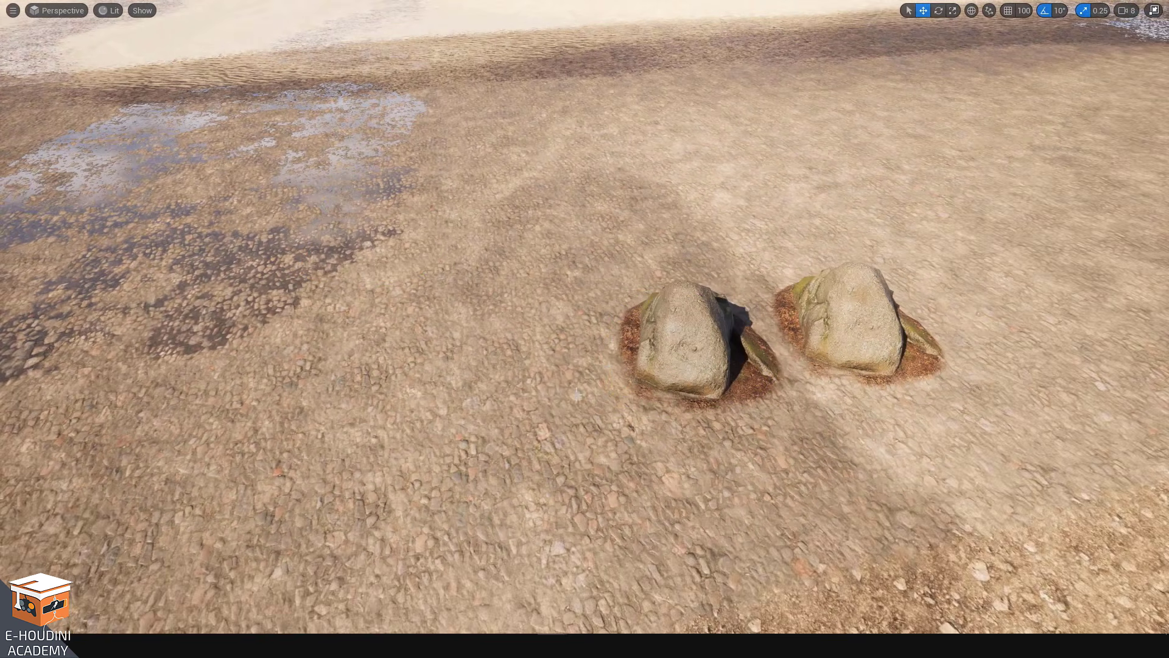
Select the highway bridge support base on the parking lot and leave fullscreen viewport
{"action": "right_click_drag", "start_coordinate": [609, 329], "coordinate": [584, 308]}
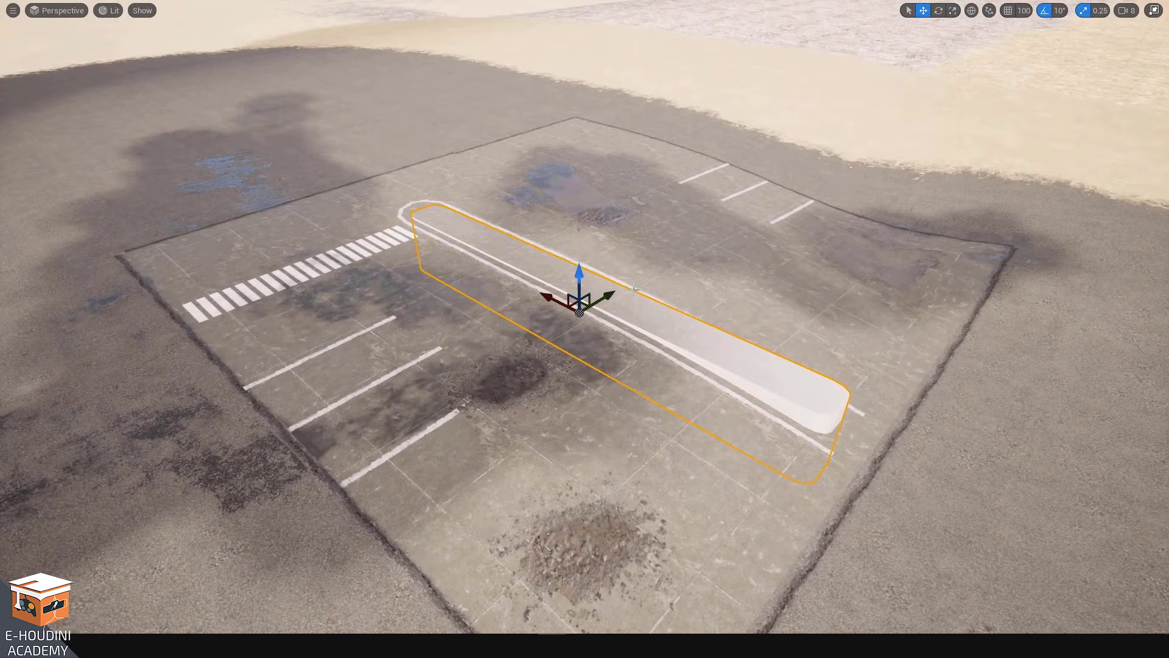
{"action": "key", "text": "F11"}
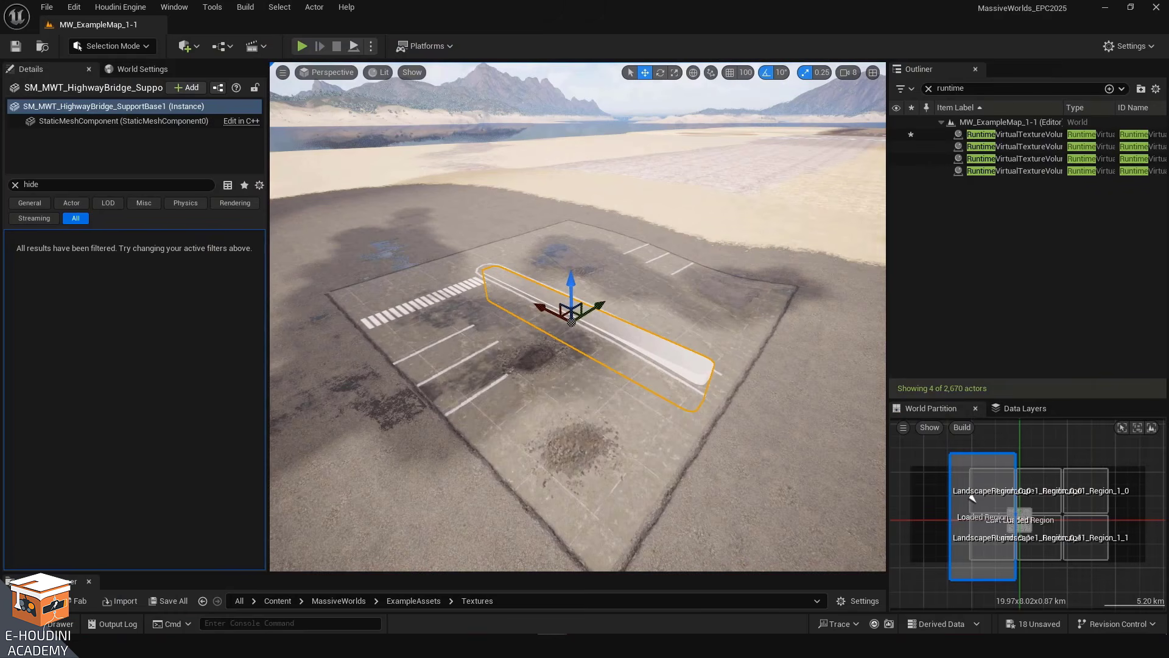